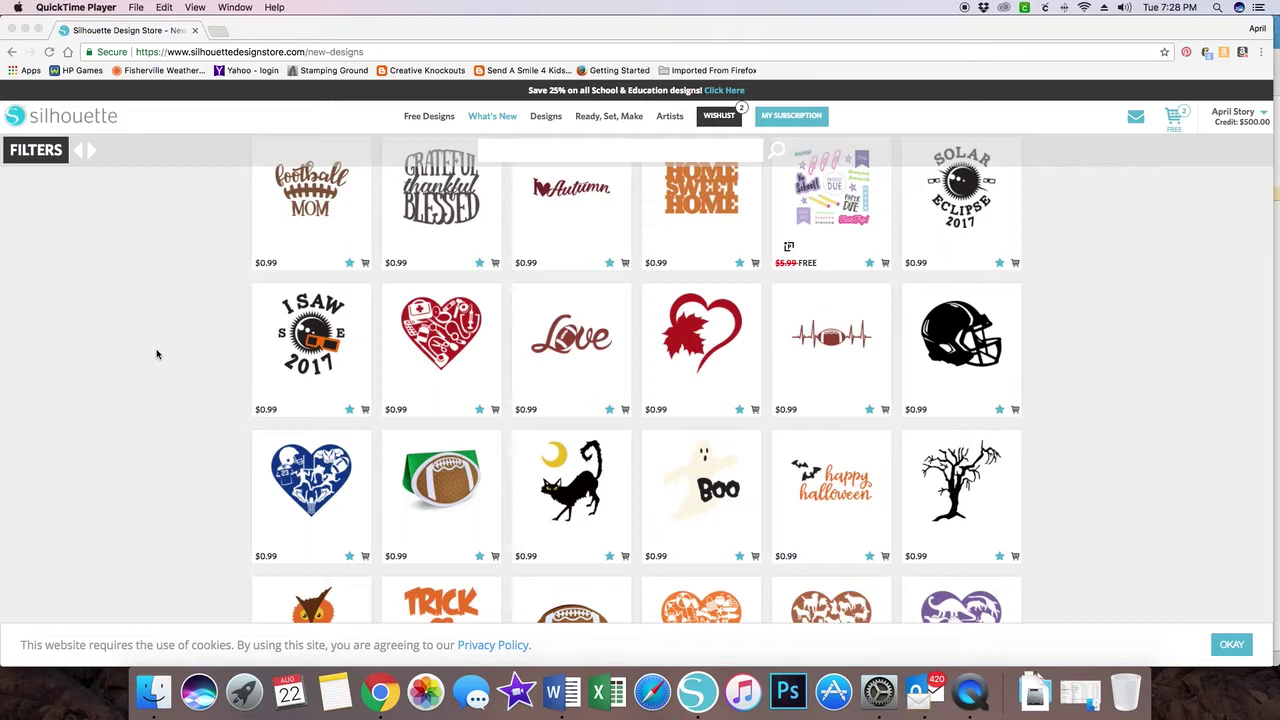
- Add the I Saw 2017 eclipse design to the cart from the new designs page
{"action": "scroll", "coordinate": [156, 354], "scroll_direction": "down", "scroll_amount": 1}
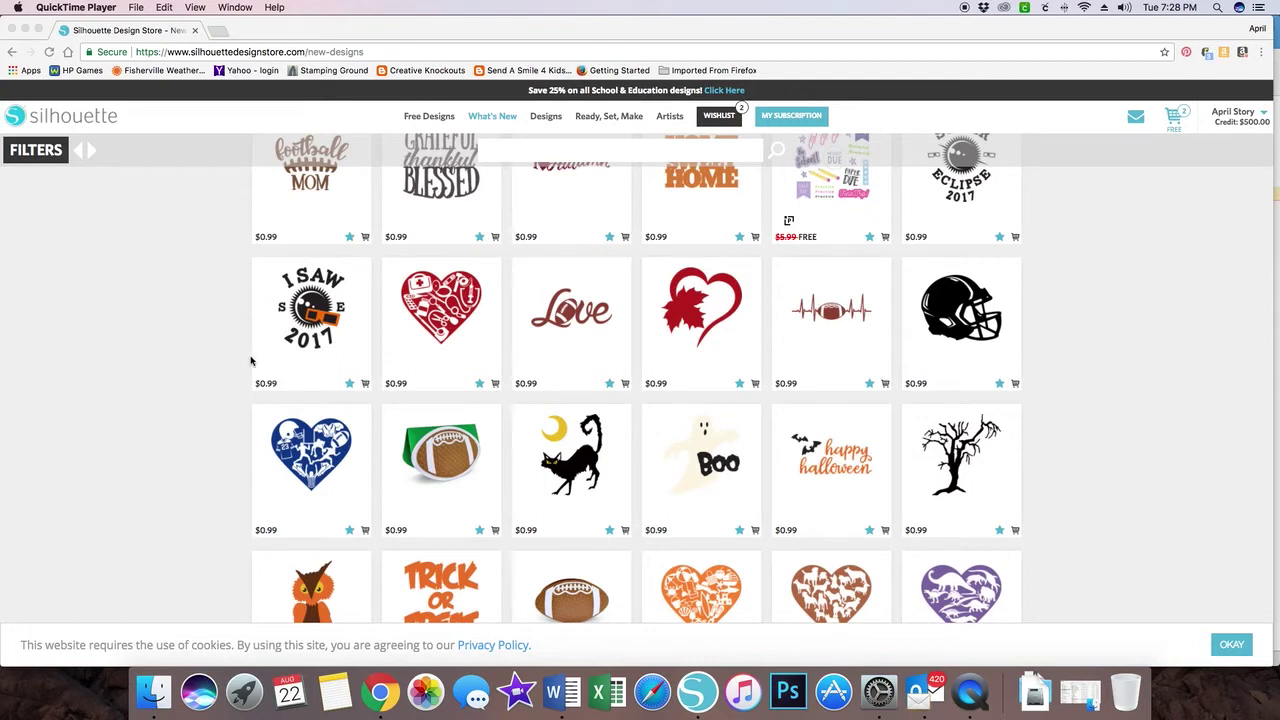
{"action": "left_click", "coordinate": [366, 387]}
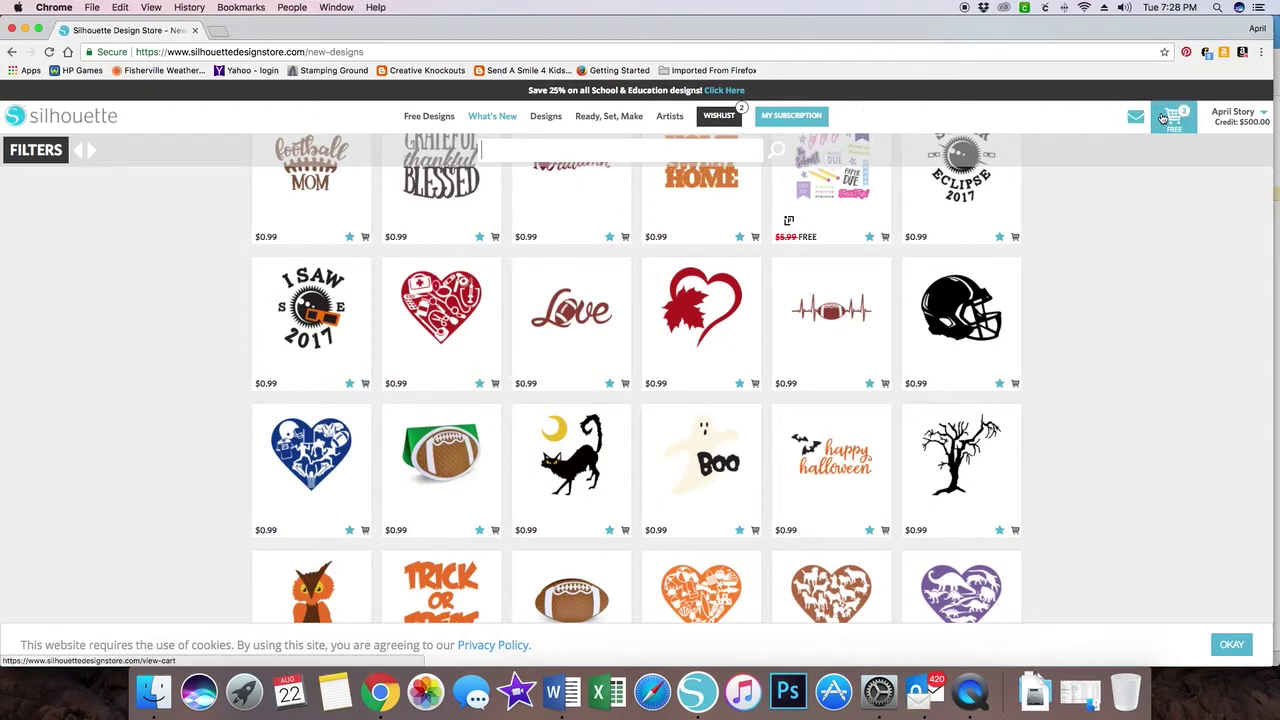
{"action": "mouse_move", "coordinate": [300, 325]}
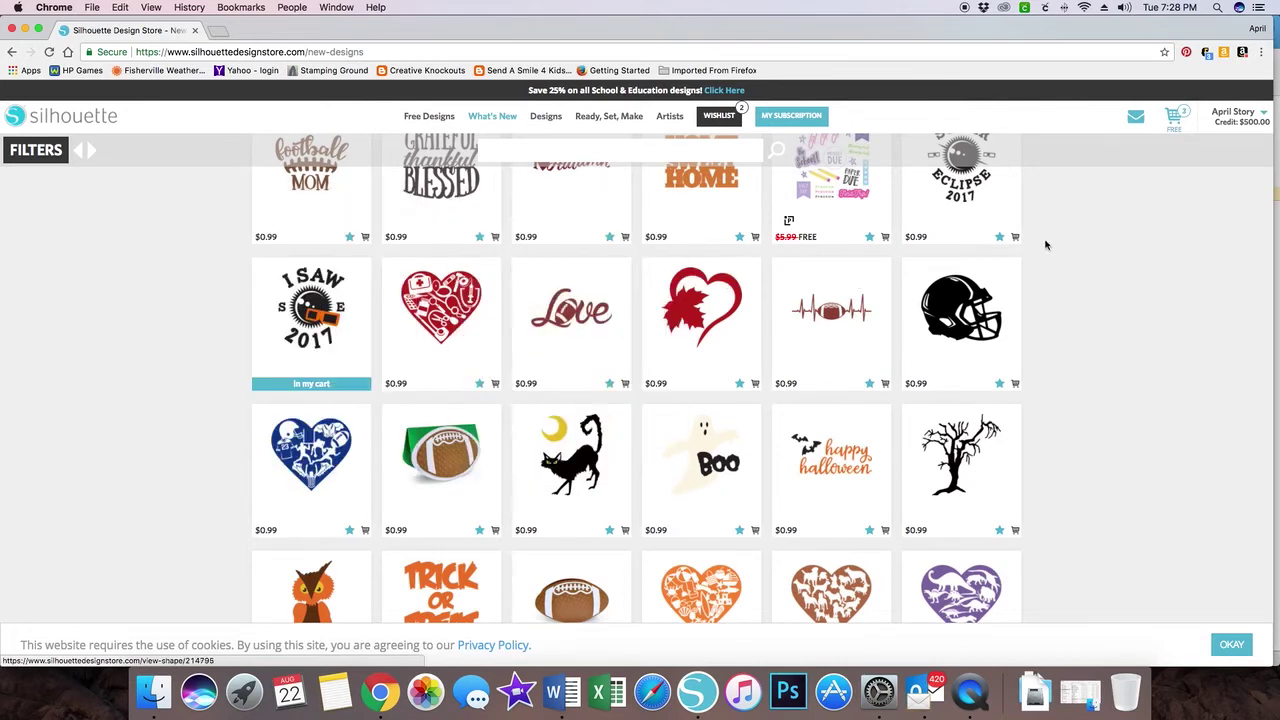
- In the shopping cart, include SVG files for the horse farm and eclipse designs
{"action": "left_click", "coordinate": [1173, 116]}
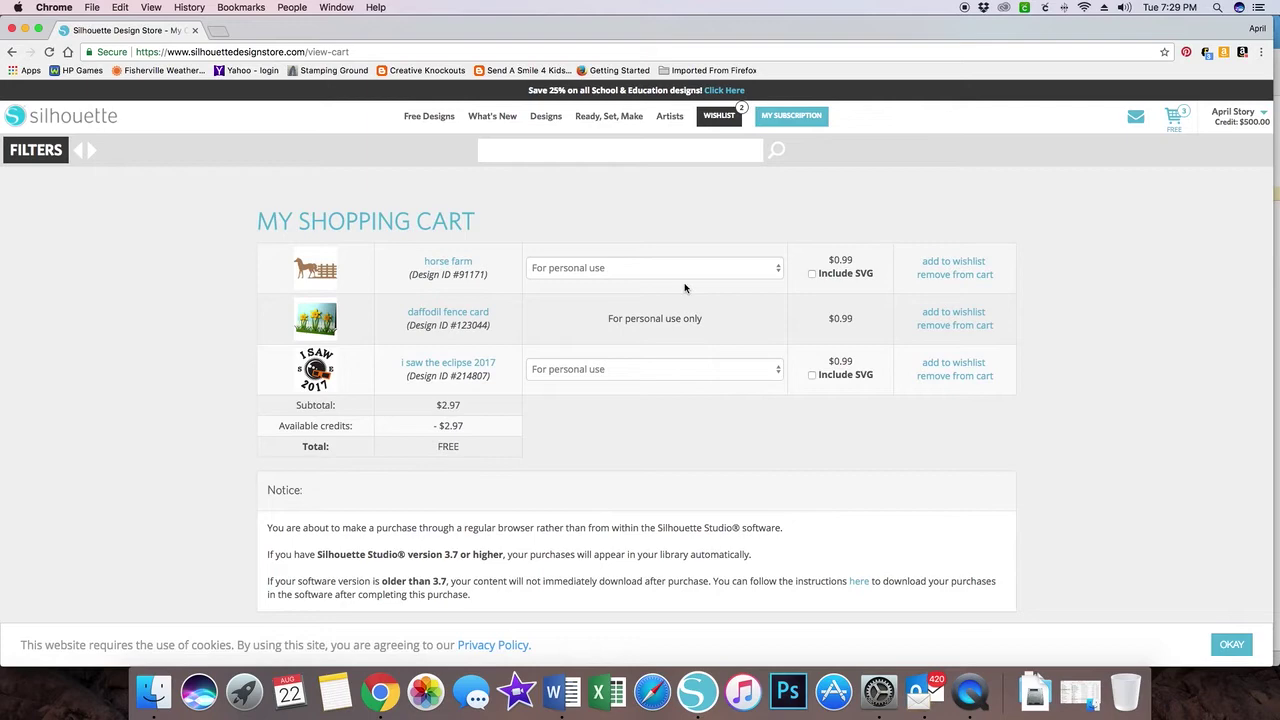
{"action": "left_click", "coordinate": [812, 274]}
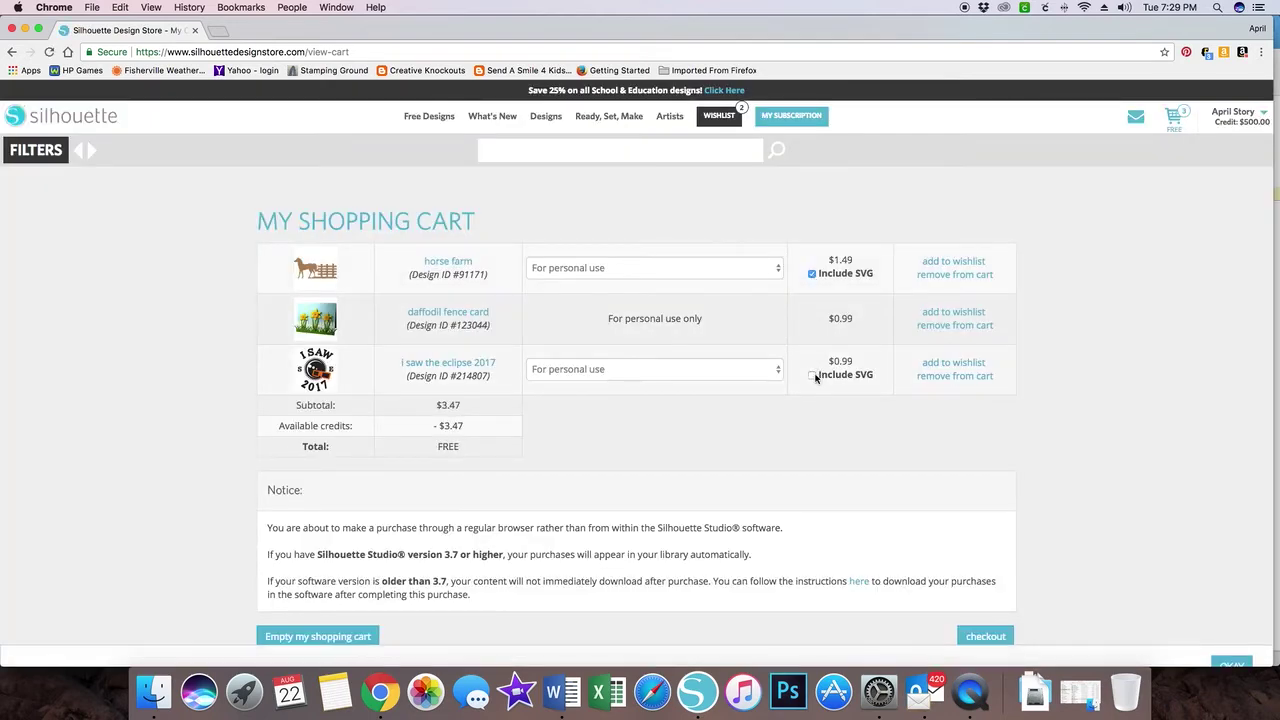
{"action": "left_click", "coordinate": [812, 376]}
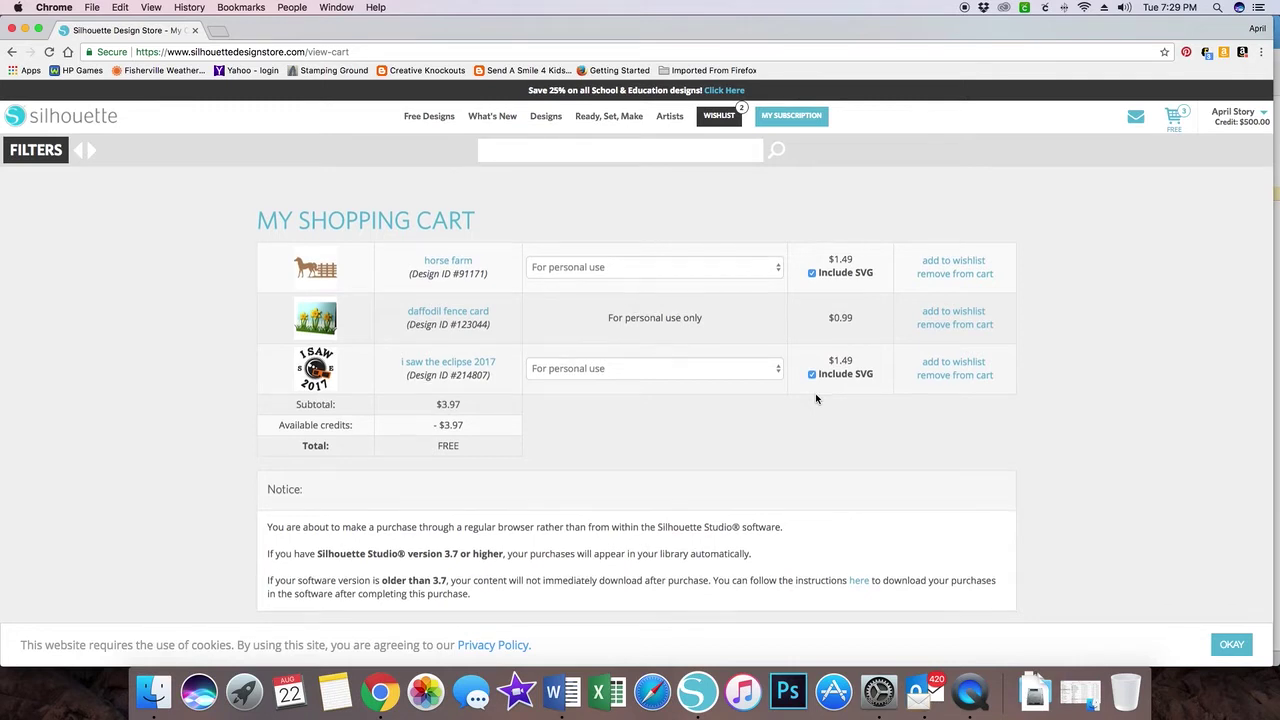
- Keep the eclipse design at personal use with SVG included, then proceed to checkout
{"action": "scroll", "coordinate": [816, 399], "scroll_direction": "down", "scroll_amount": 2}
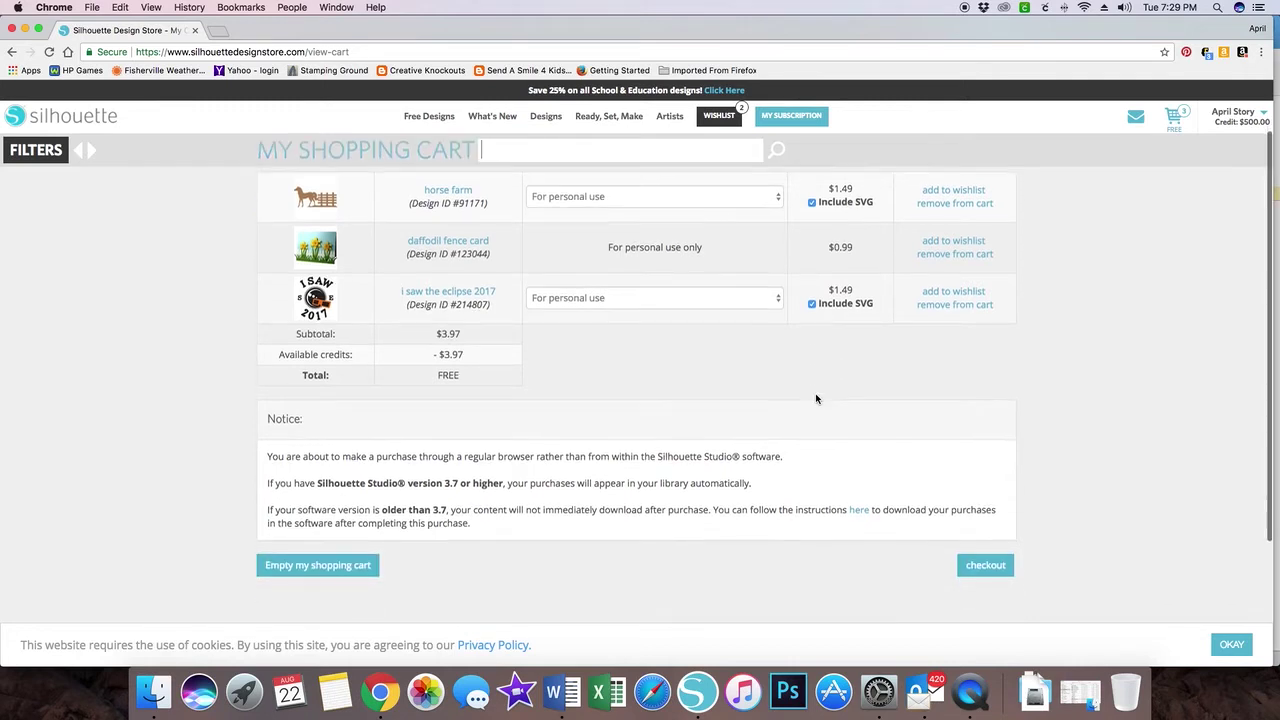
{"action": "left_click", "coordinate": [779, 301]}
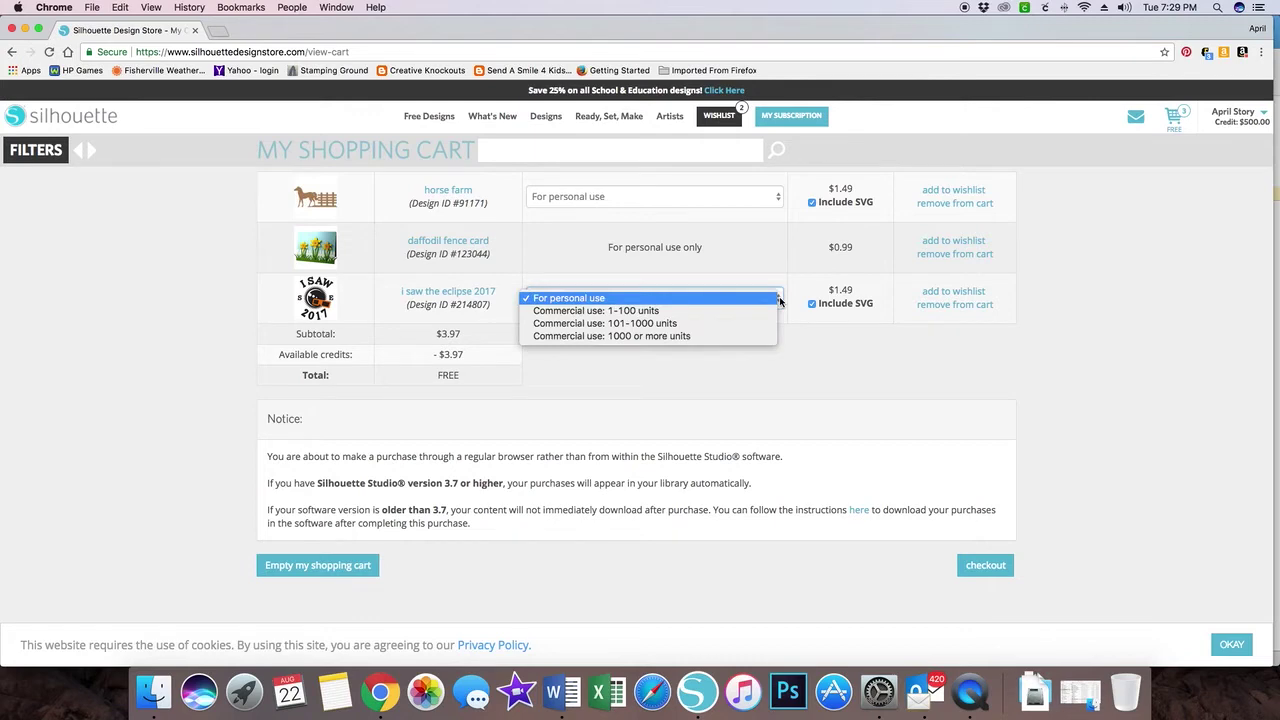
{"action": "left_click", "coordinate": [684, 310]}
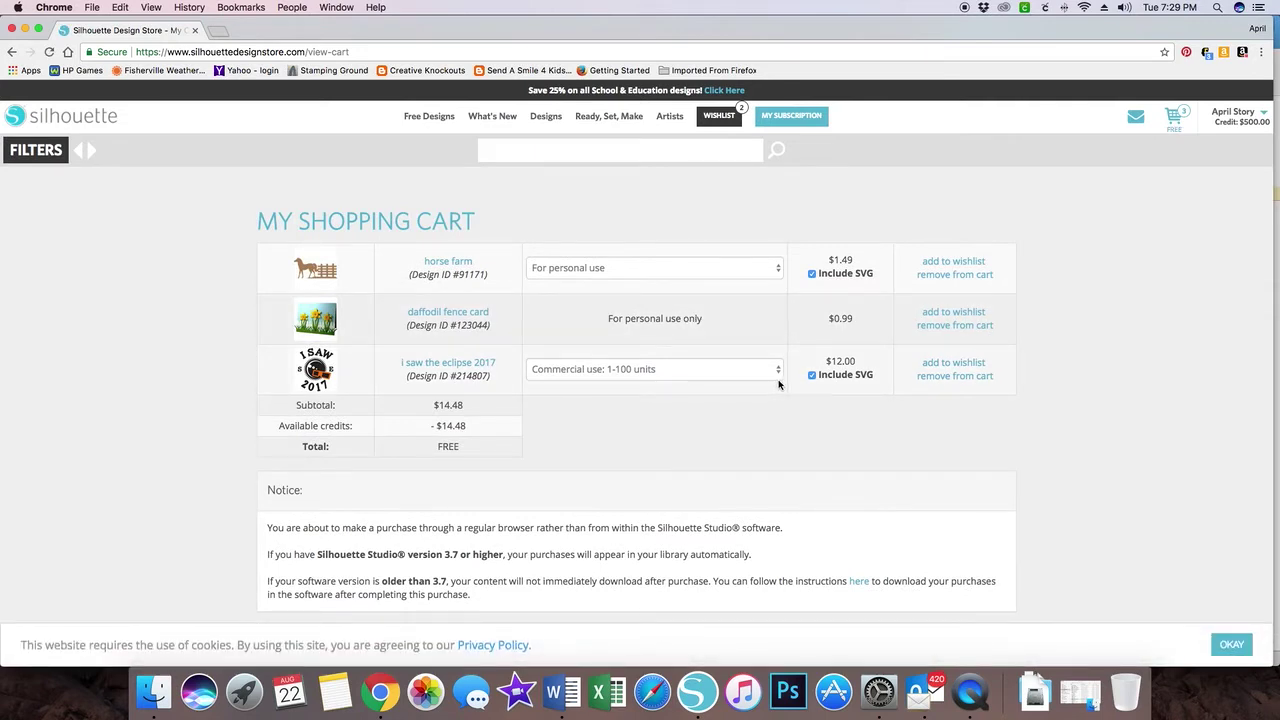
{"action": "left_click", "coordinate": [811, 374]}
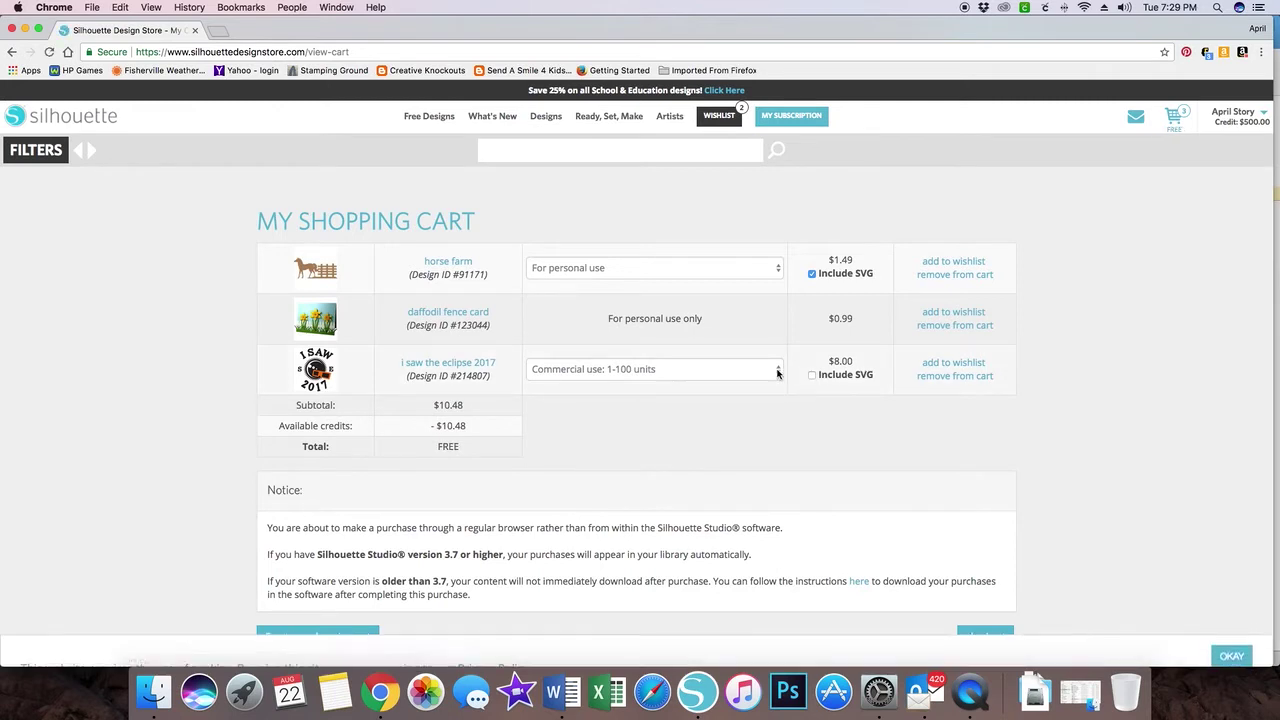
{"action": "left_click", "coordinate": [777, 370]}
{"action": "left_click", "coordinate": [664, 356]}
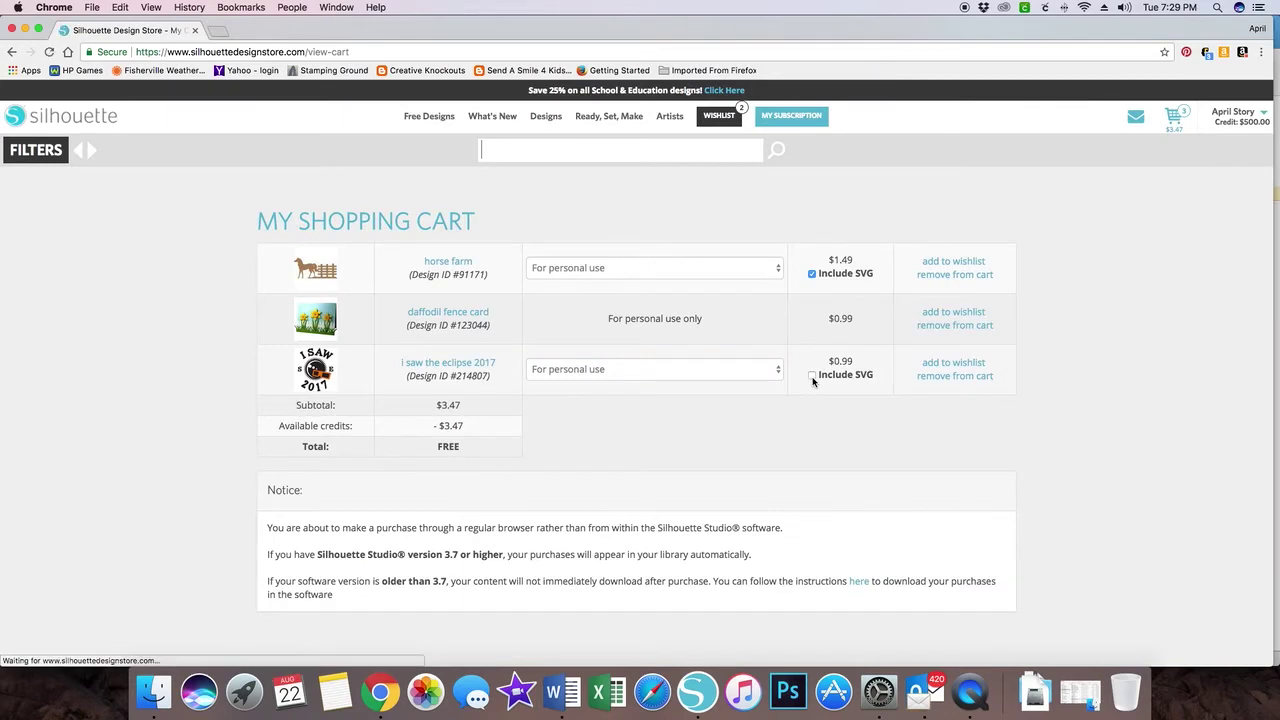
{"action": "left_click", "coordinate": [812, 375]}
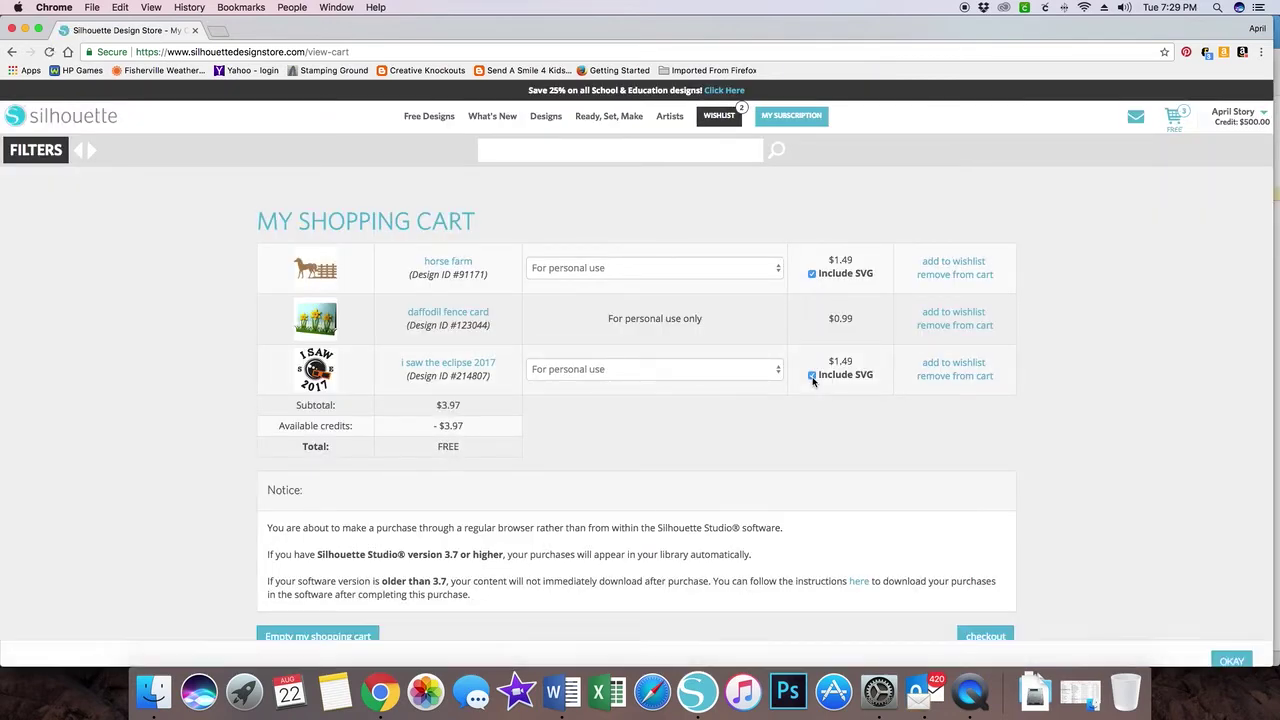
{"action": "scroll", "coordinate": [800, 390], "scroll_direction": "down", "scroll_amount": 3}
{"action": "left_click", "coordinate": [986, 511]}
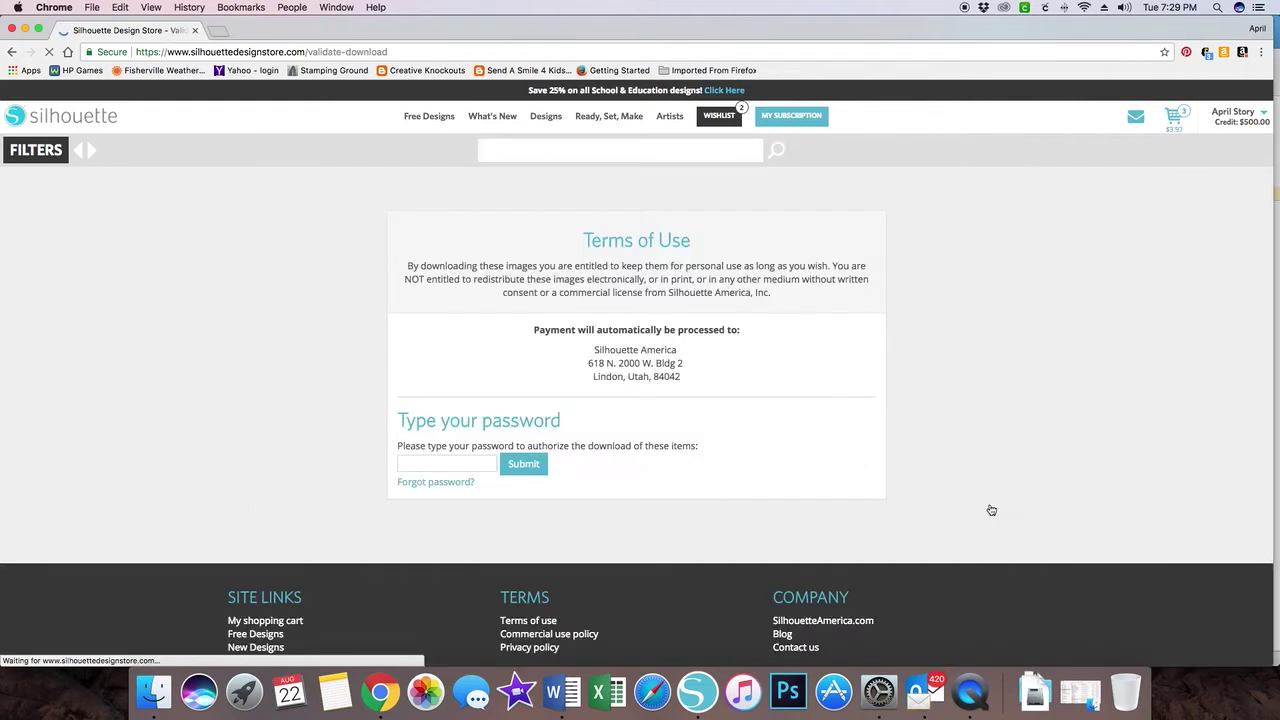
- Authorize the purchase with the account password, view the downloaded items, and close the share prompt
{"action": "left_click", "coordinate": [450, 464]}
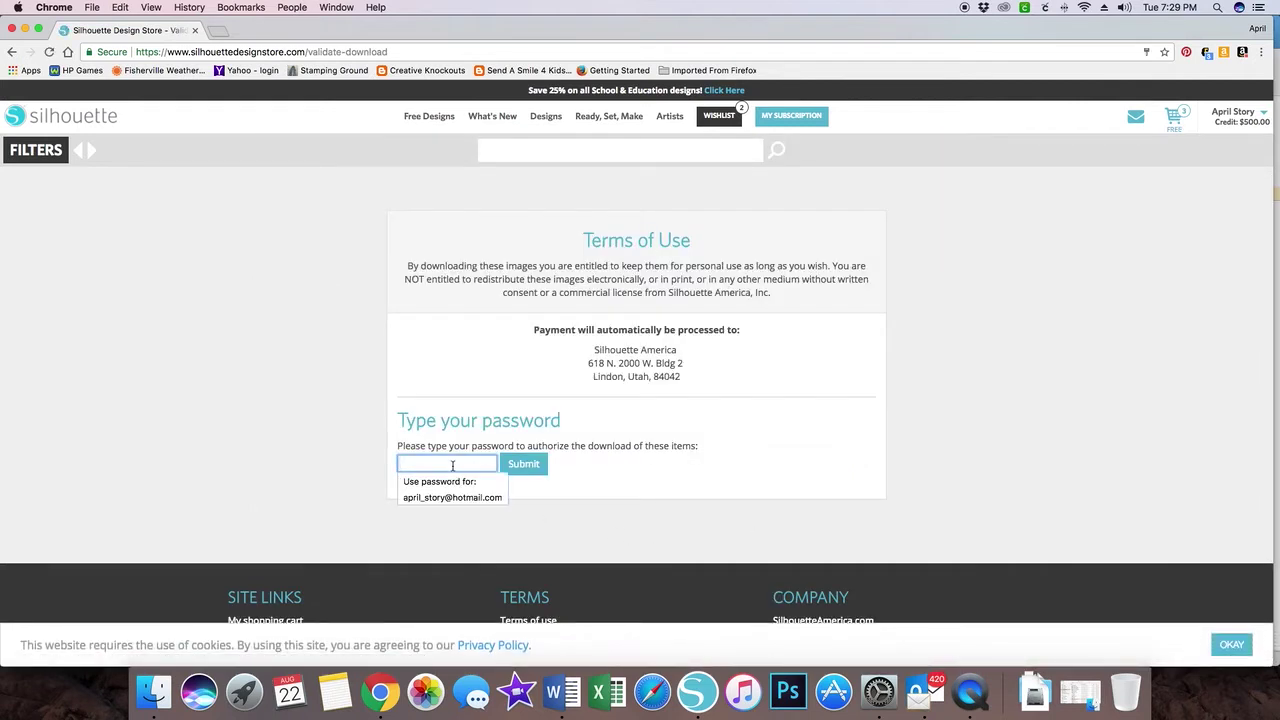
{"action": "type", "text": "a••••"}
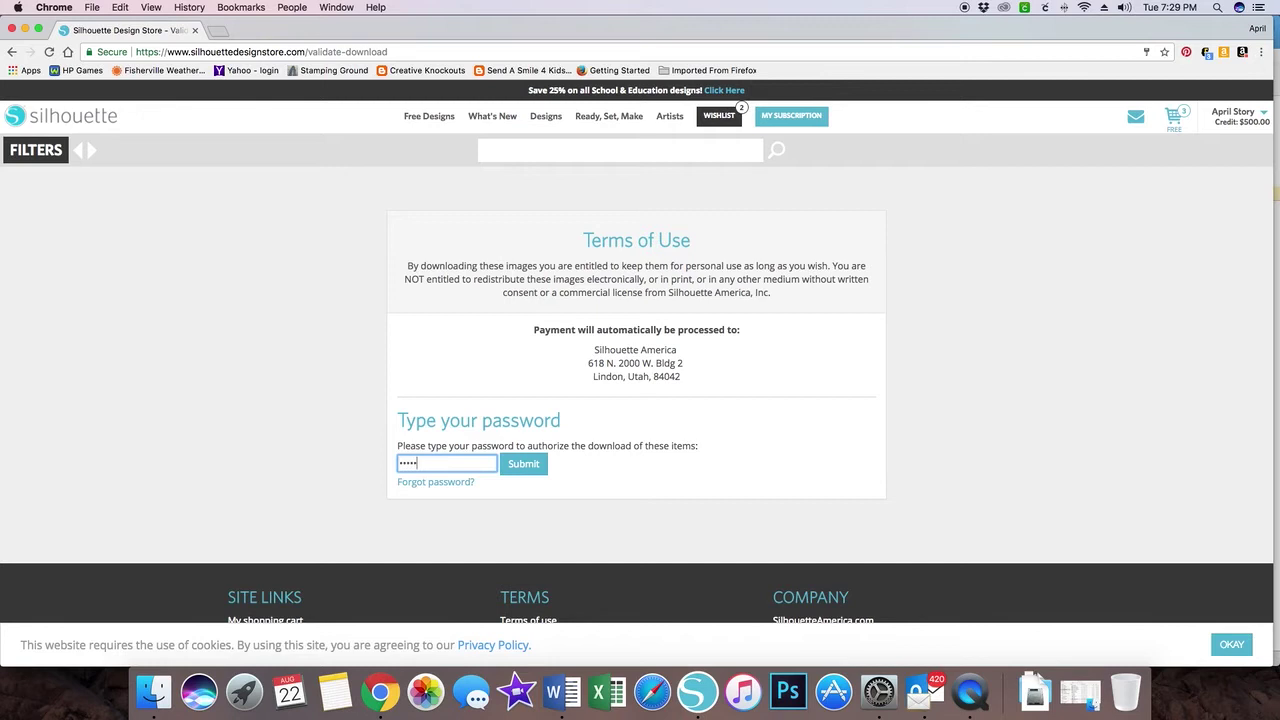
{"action": "type", "text": "•••"}
{"action": "key", "text": "Return"}
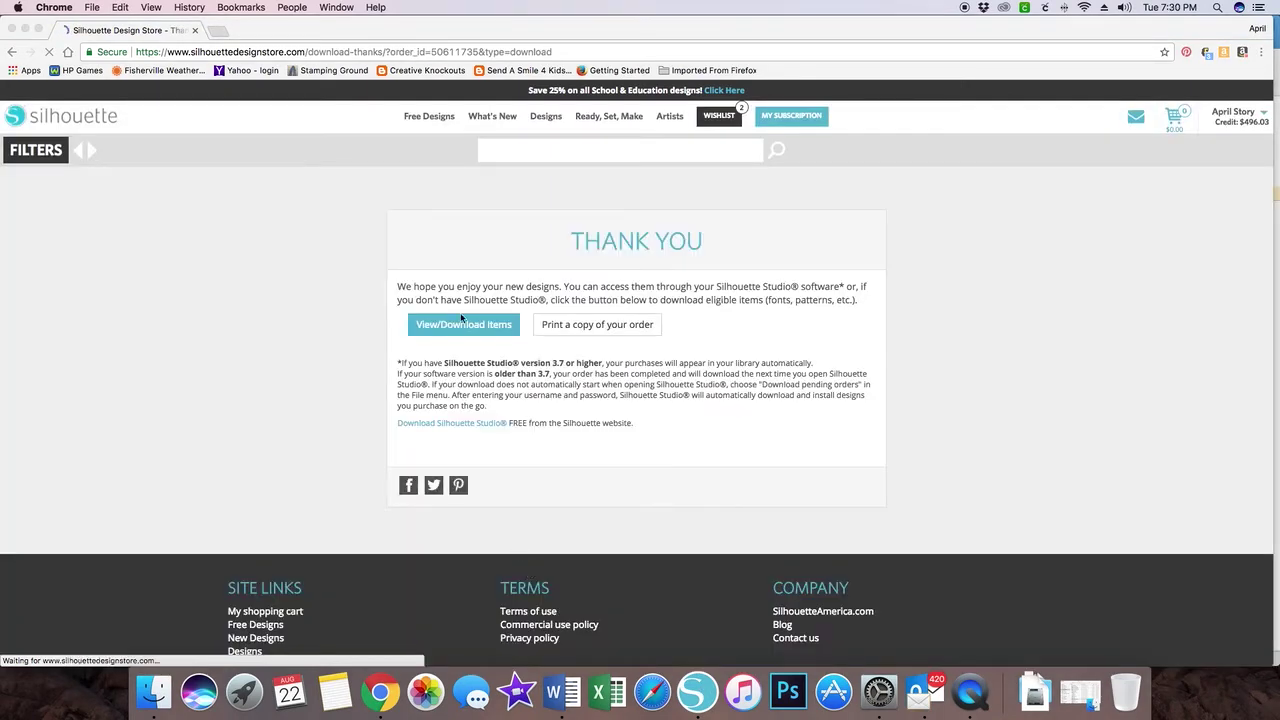
{"action": "left_click", "coordinate": [465, 325]}
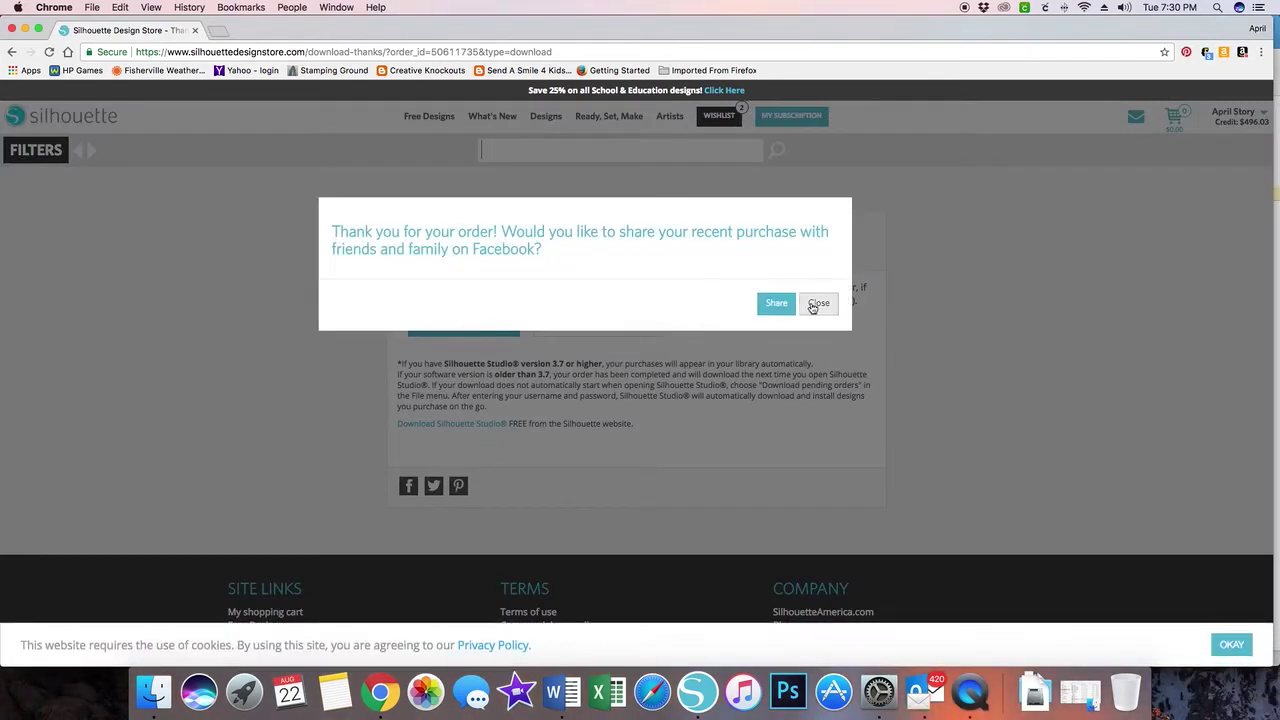
{"action": "left_click", "coordinate": [817, 302]}
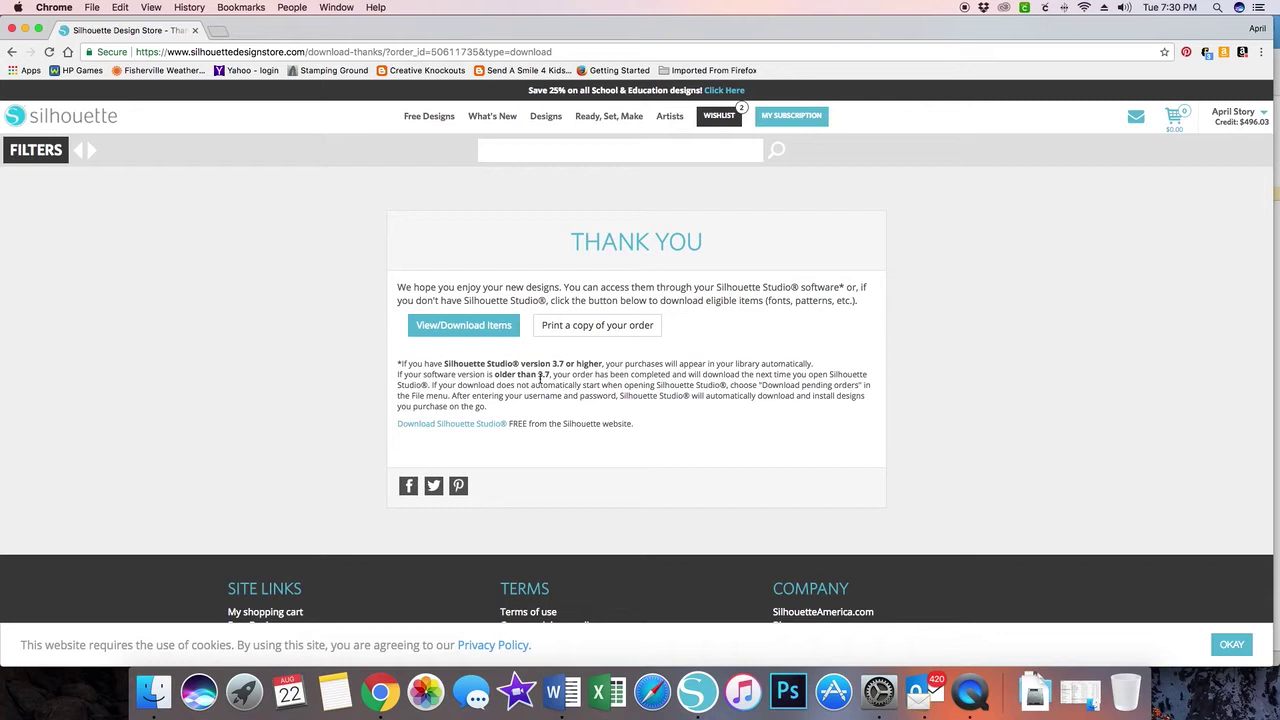
- Launch Silhouette Studio, dismiss Recovered Documents, and enlarge the window to fill the screen
{"action": "left_click", "coordinate": [698, 692]}
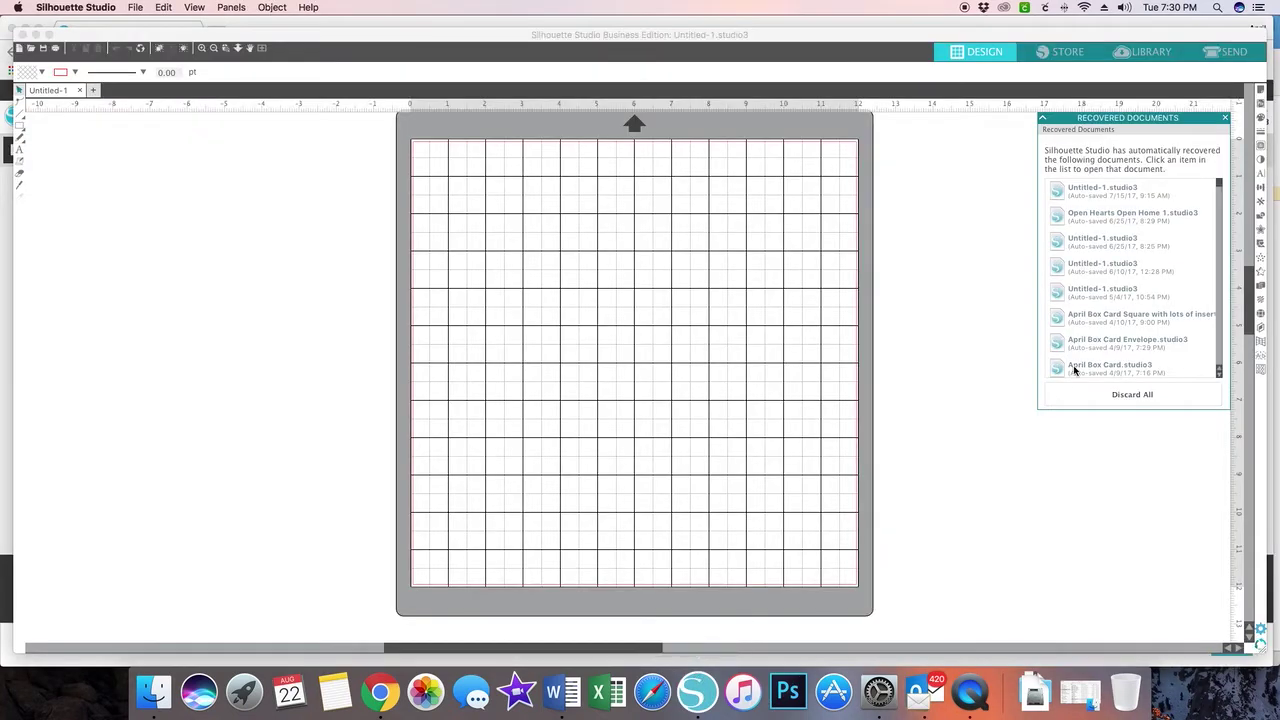
{"action": "left_click", "coordinate": [1225, 119]}
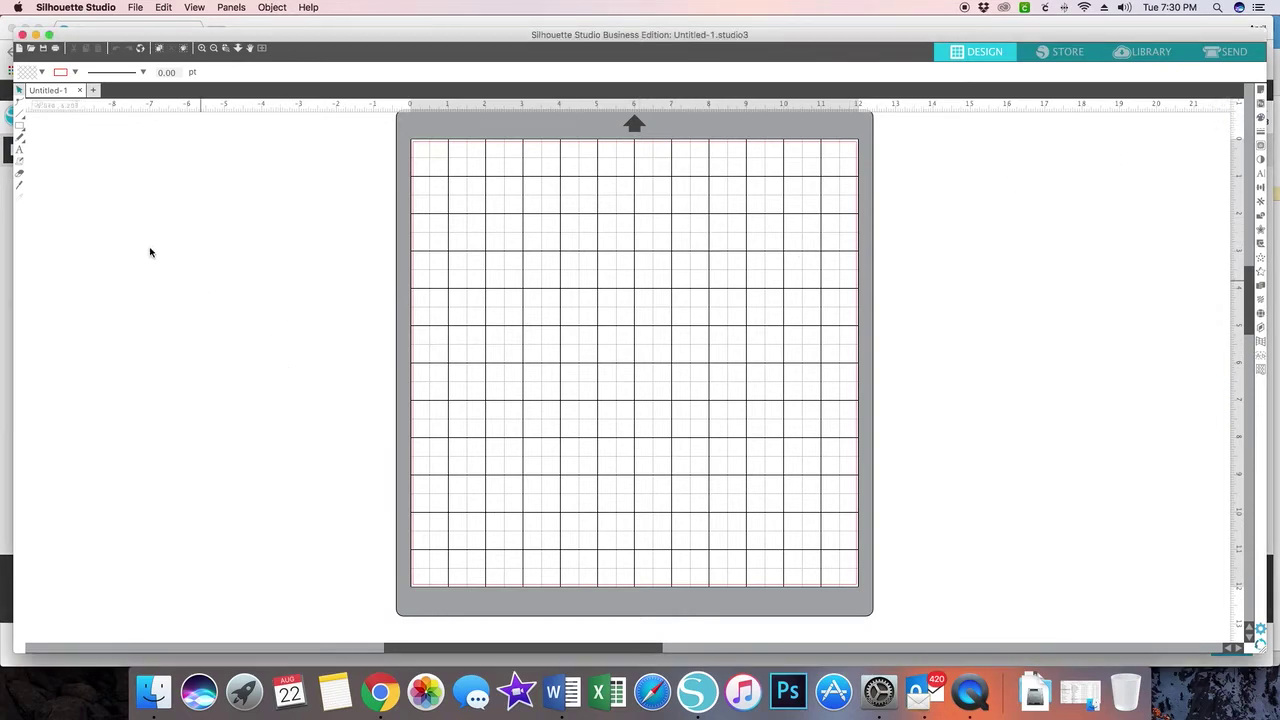
{"action": "left_click_drag", "start_coordinate": [260, 43], "coordinate": [247, 31]}
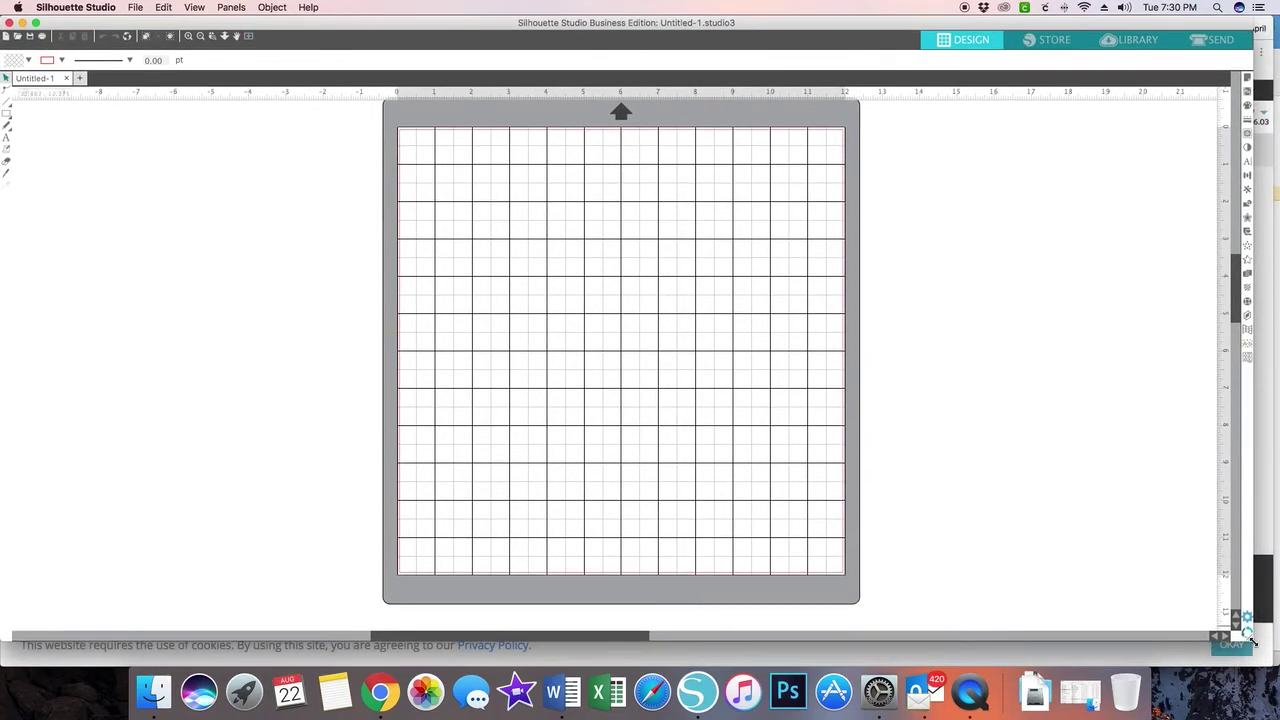
{"action": "left_click_drag", "start_coordinate": [1254, 644], "coordinate": [1277, 668]}
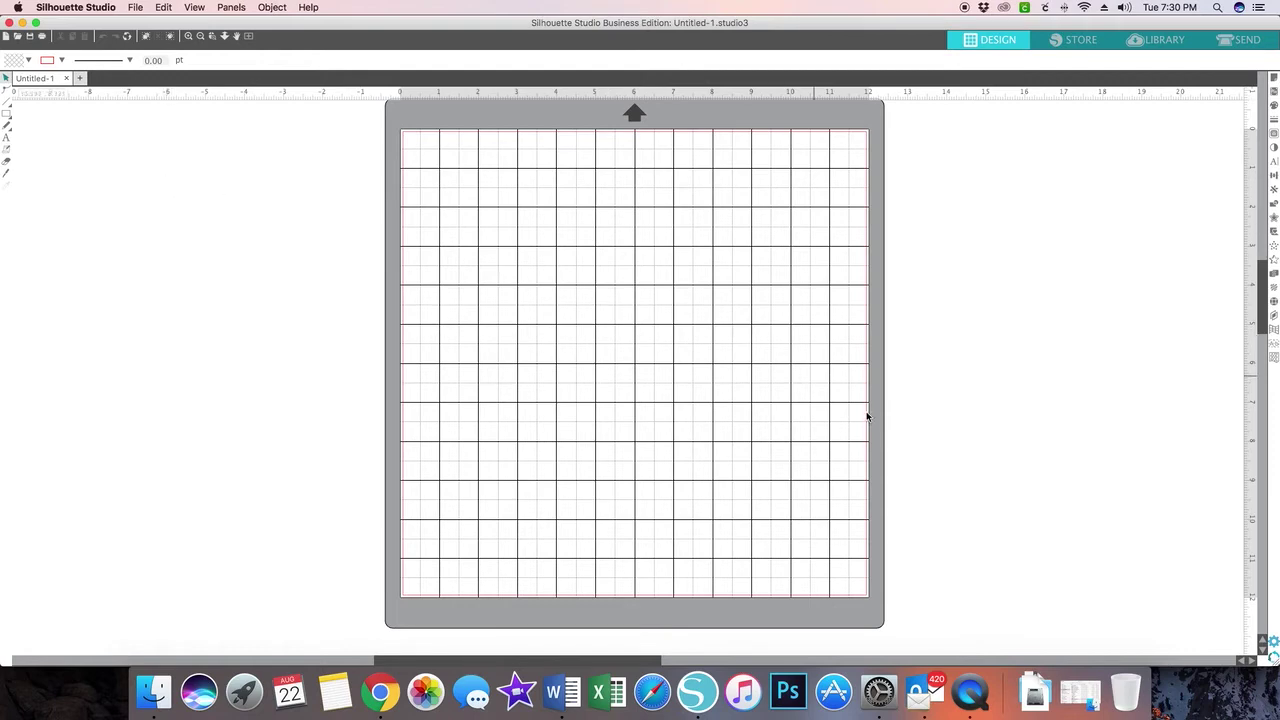
- Raise the Display preference Button Size toward Large and apply it
{"action": "left_click", "coordinate": [1273, 640]}
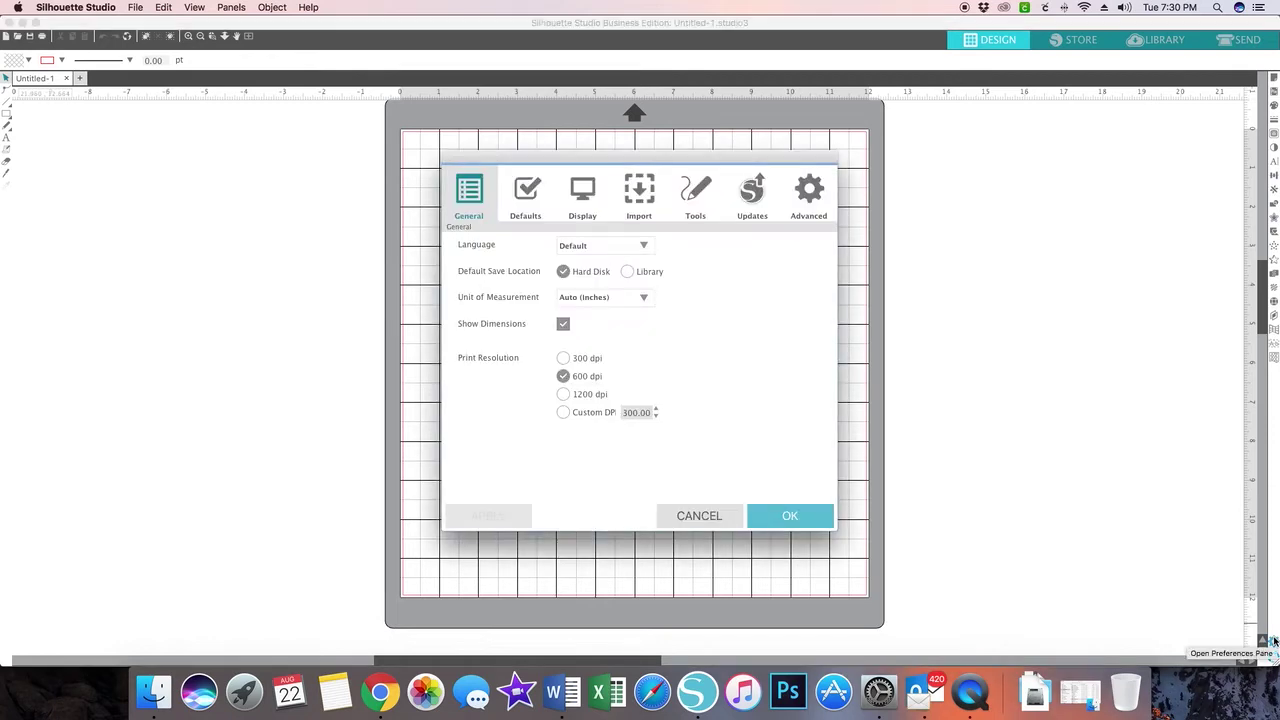
{"action": "left_click", "coordinate": [591, 196]}
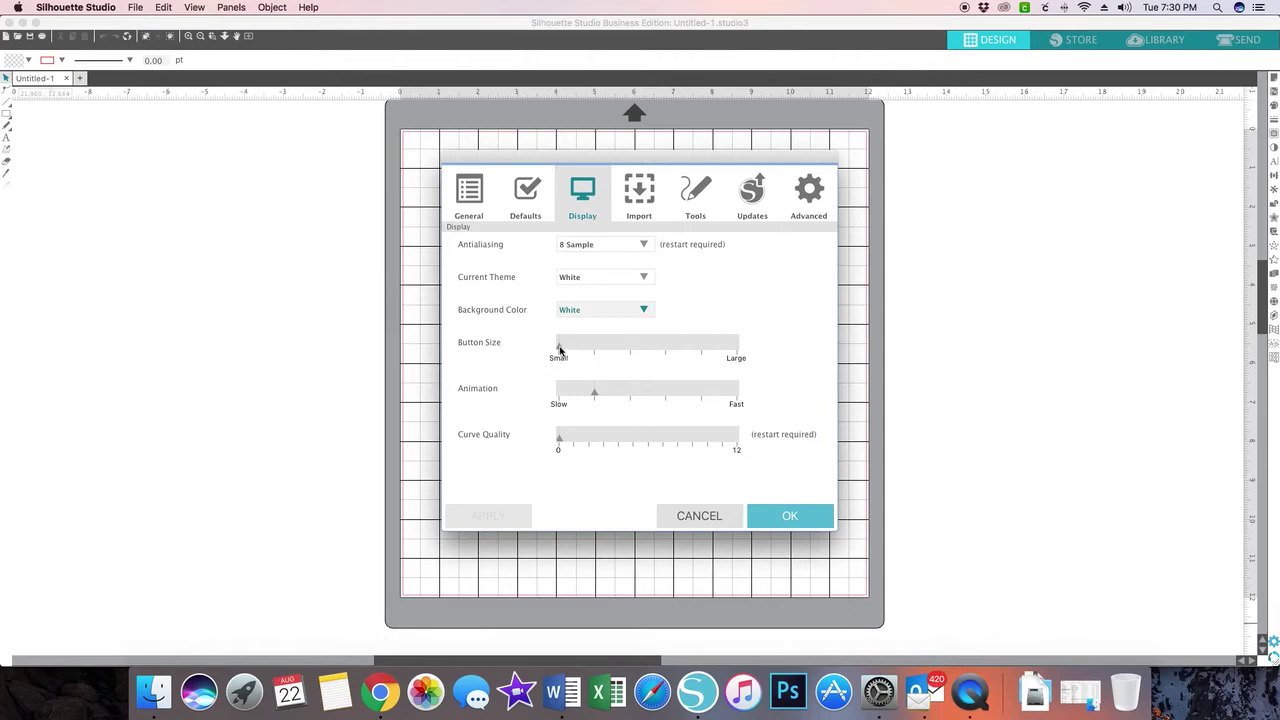
{"action": "left_click_drag", "start_coordinate": [560, 349], "coordinate": [590, 349]}
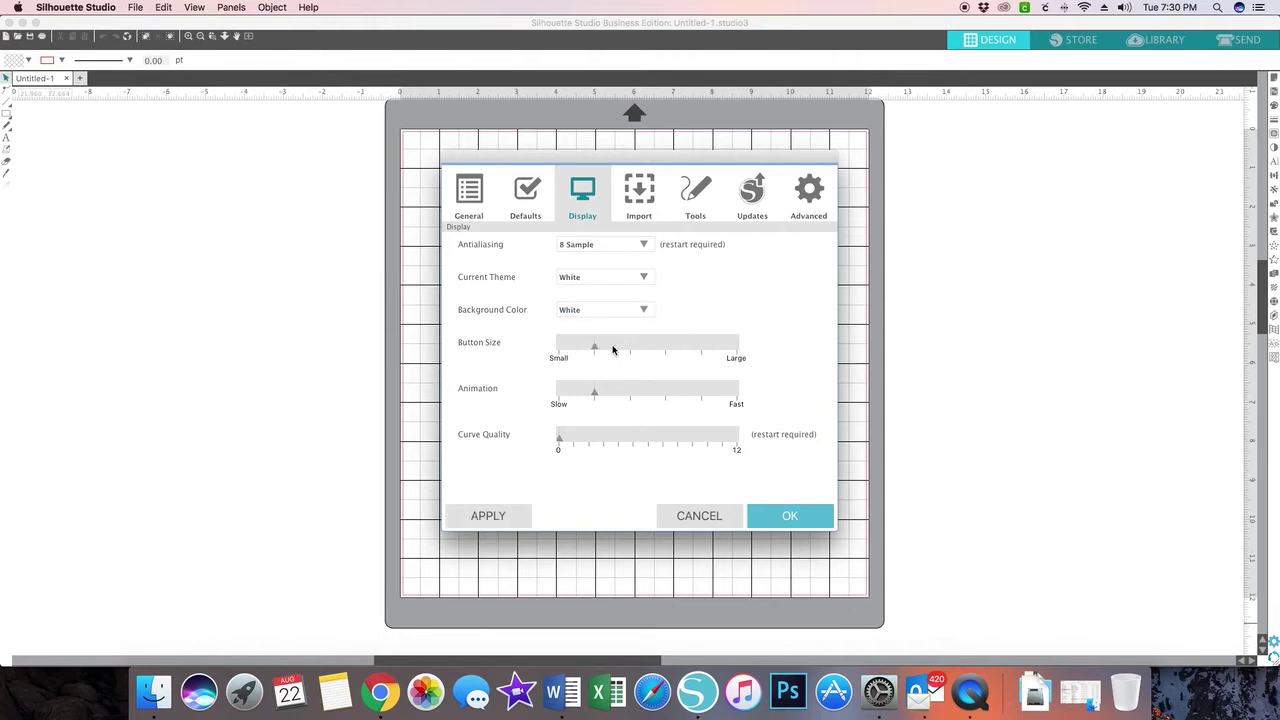
{"action": "left_click_drag", "start_coordinate": [613, 349], "coordinate": [652, 350]}
{"action": "left_click", "coordinate": [514, 521]}
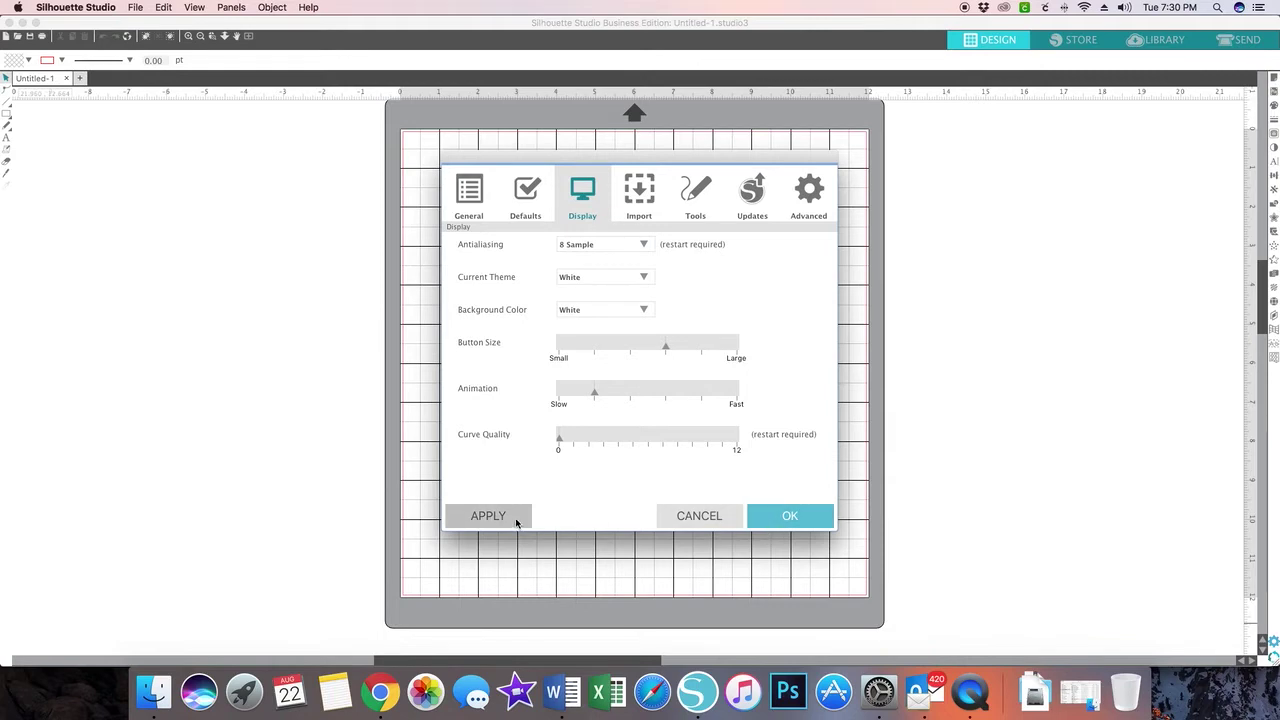
{"action": "left_click", "coordinate": [764, 519]}
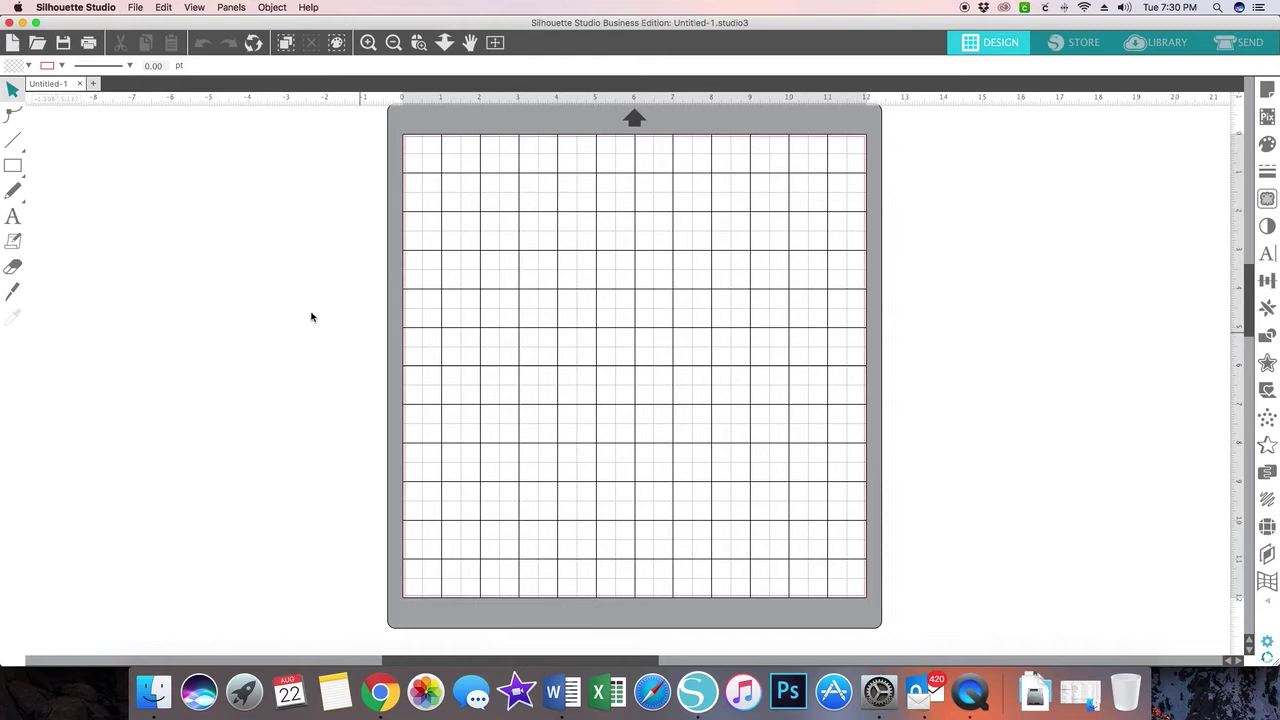
- Draw a rectangle in the upper right of the mat and select it
{"action": "left_click", "coordinate": [12, 165]}
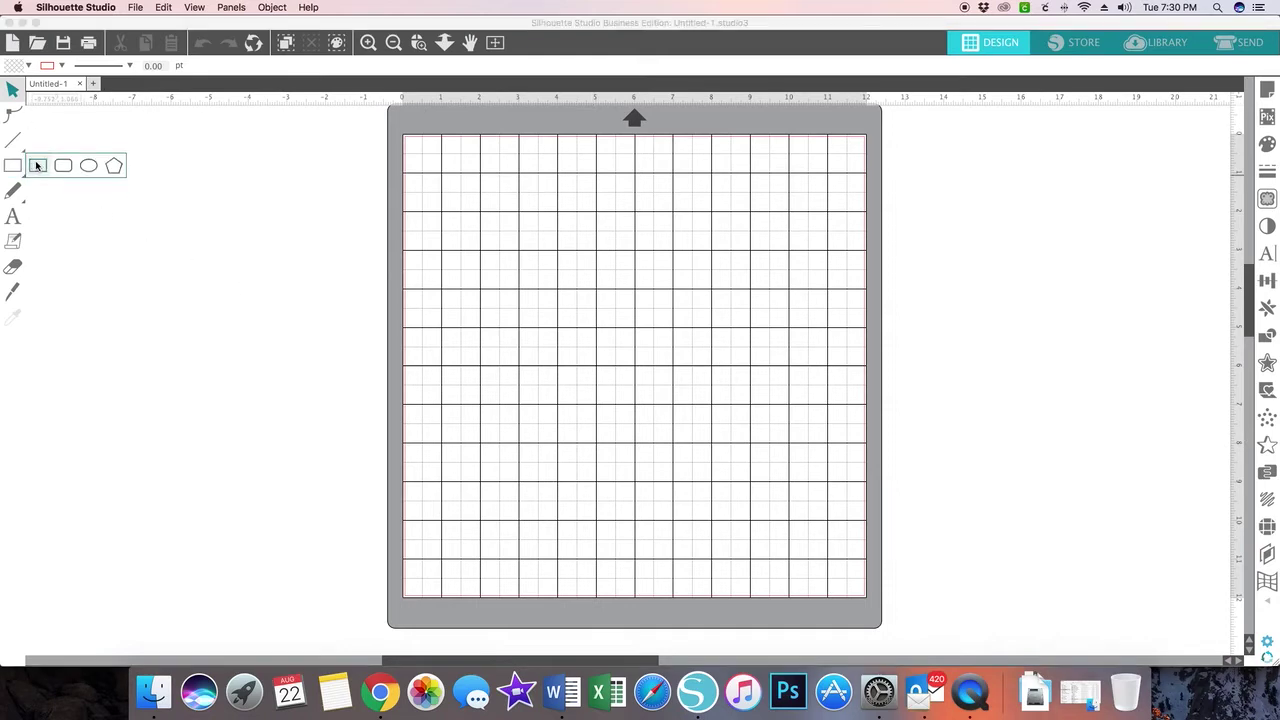
{"action": "left_click", "coordinate": [37, 165]}
{"action": "left_click_drag", "start_coordinate": [488, 224], "coordinate": [703, 349]}
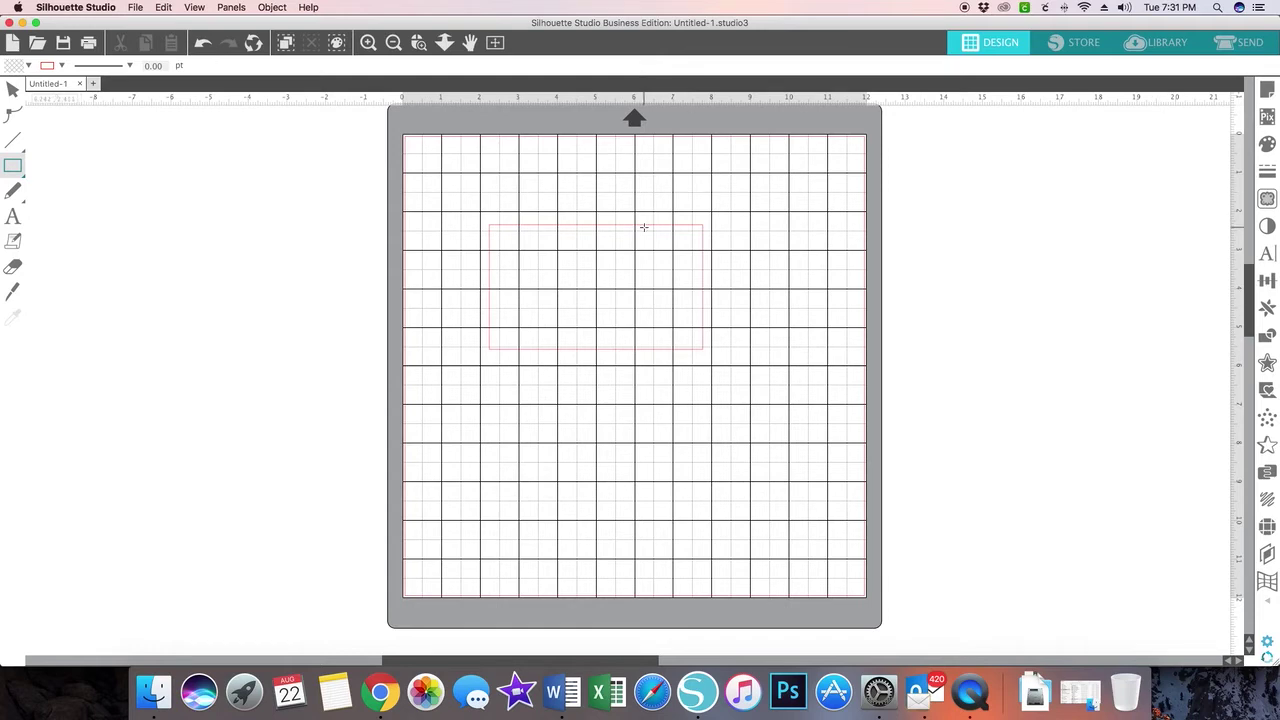
{"action": "key", "text": "v"}
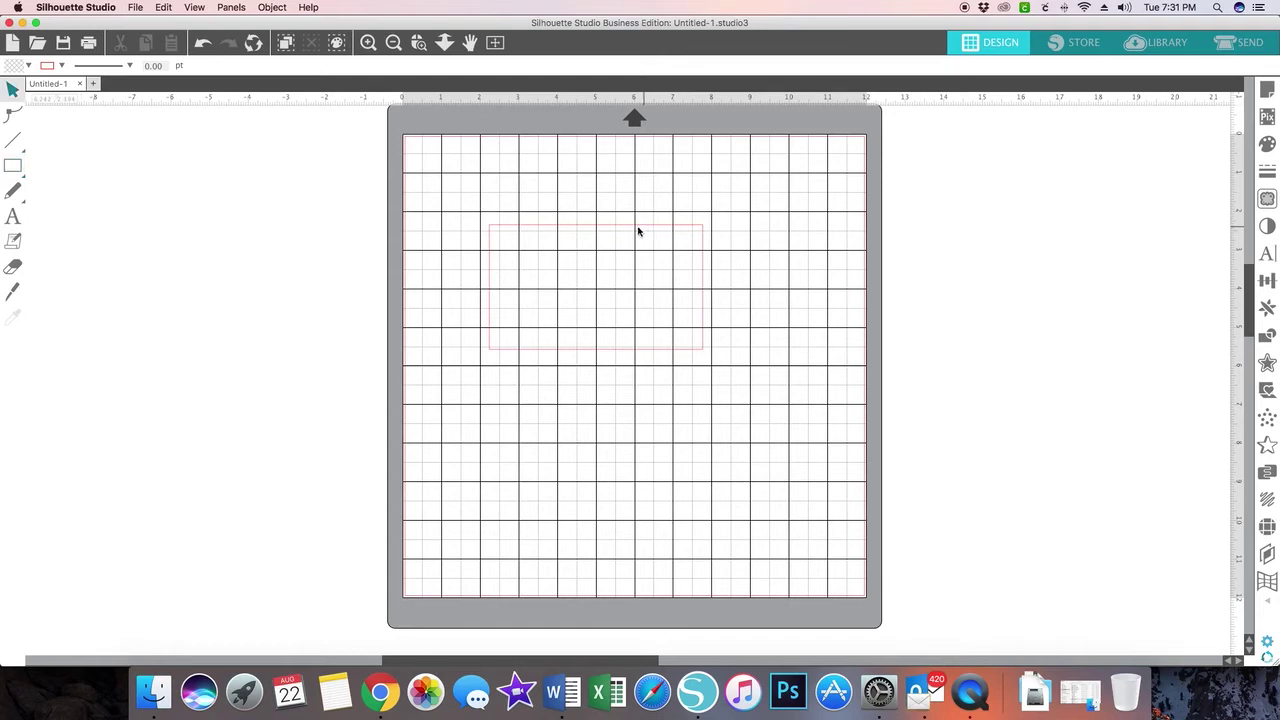
{"action": "left_click", "coordinate": [637, 230]}
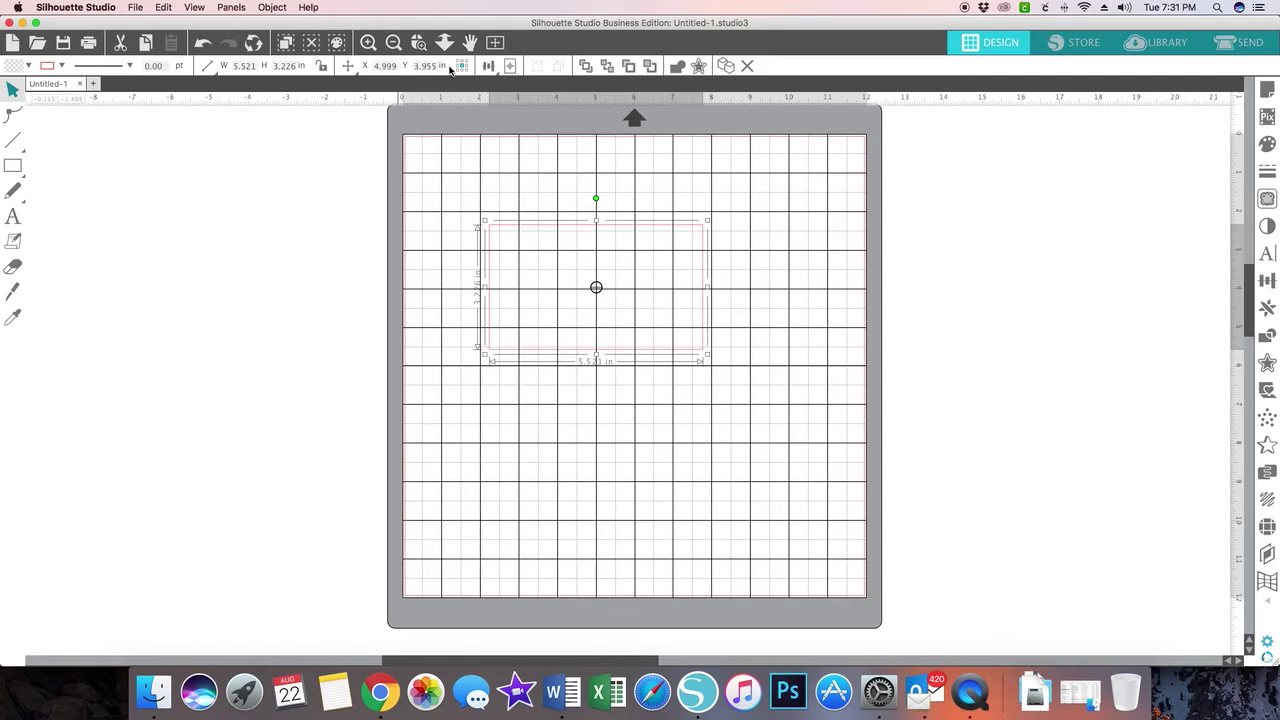
- Position the rectangle at X 5, Y 4
{"action": "double_click", "coordinate": [371, 66]}
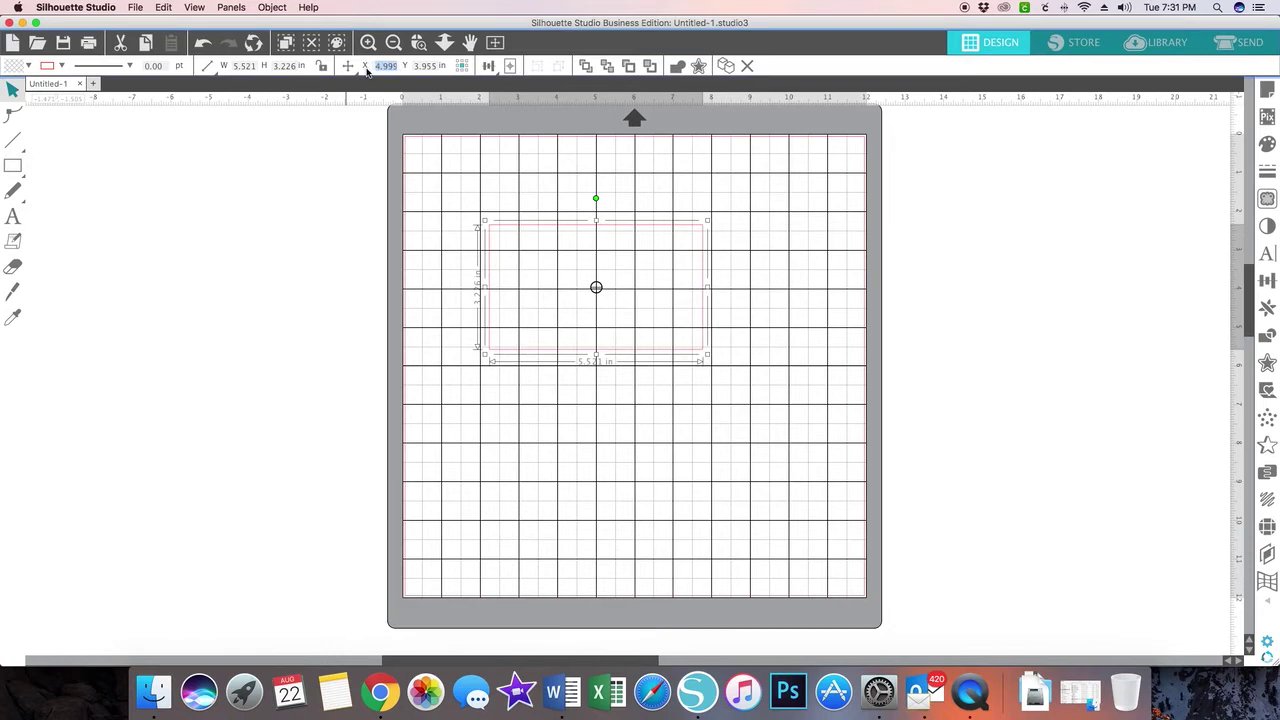
{"action": "type", "text": "5.25"}
{"action": "double_click", "coordinate": [437, 66]}
{"action": "type", "text": "4"}
{"action": "key", "text": "Return"}
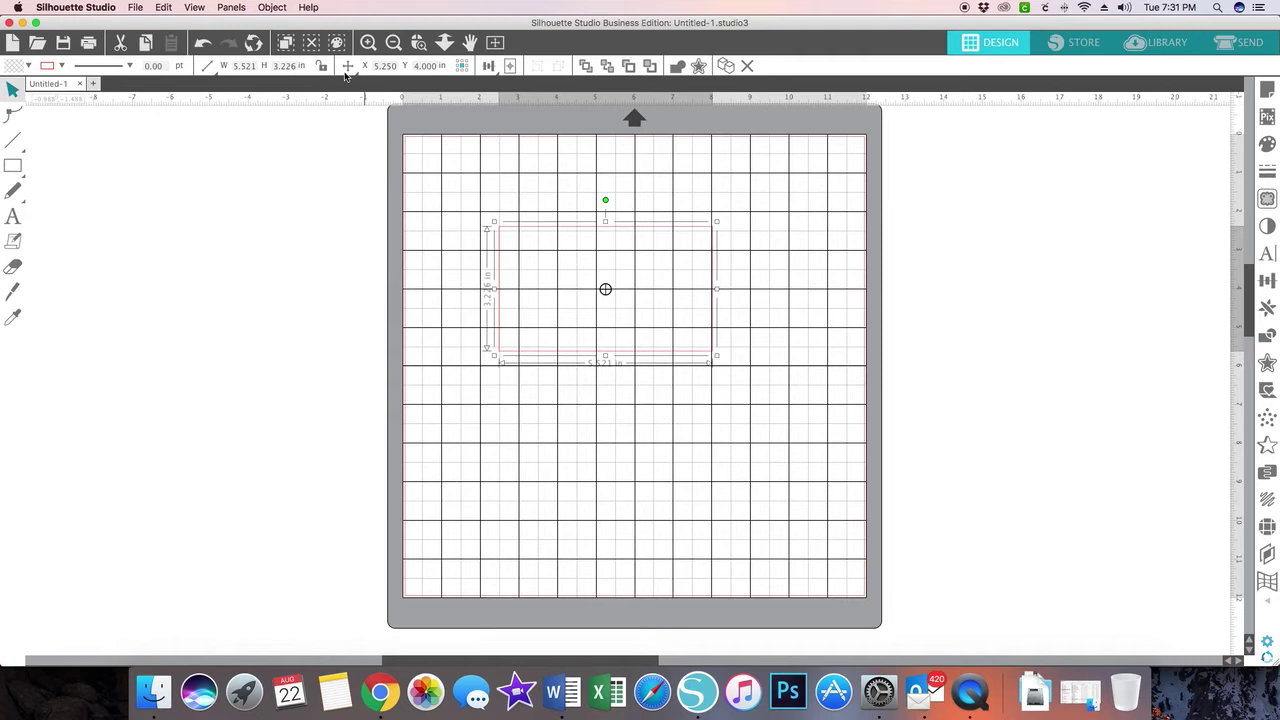
- Size the rectangle to W 4.0 by H 5.25 in and rotate it 90° to landscape
{"action": "left_click", "coordinate": [248, 66]}
{"action": "type", "text": "4."}
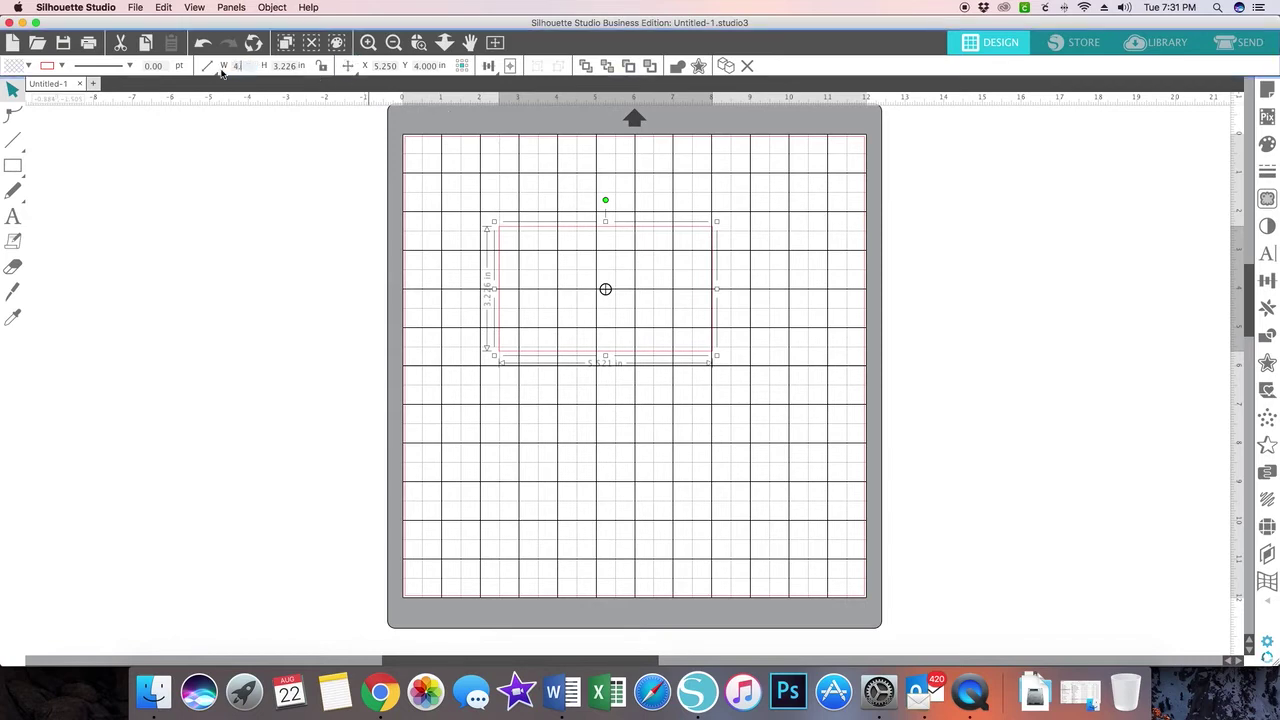
{"action": "type", "text": "0"}
{"action": "key", "text": "Tab"}
{"action": "type", "text": "5.25"}
{"action": "key", "text": "Return"}
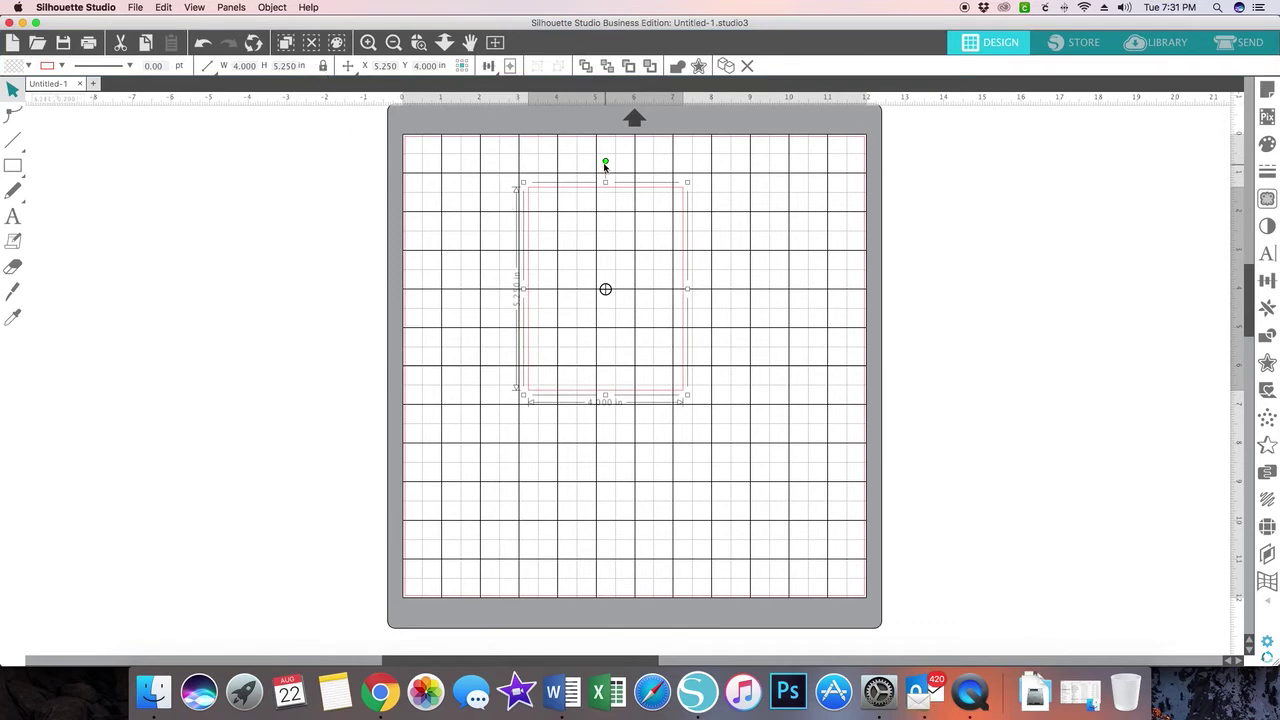
{"action": "left_click_drag", "start_coordinate": [604, 161], "coordinate": [773, 287]}
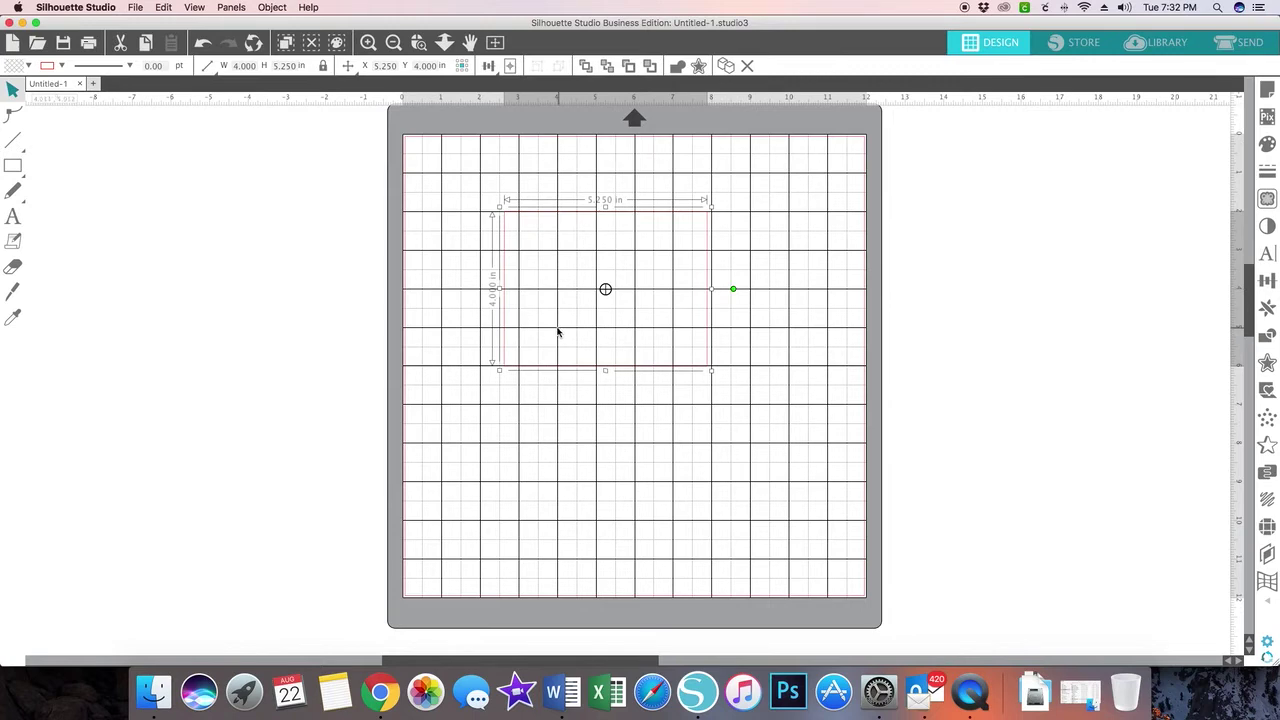
{"action": "scroll", "coordinate": [103, 147], "scroll_direction": "left", "scroll_amount": 1}
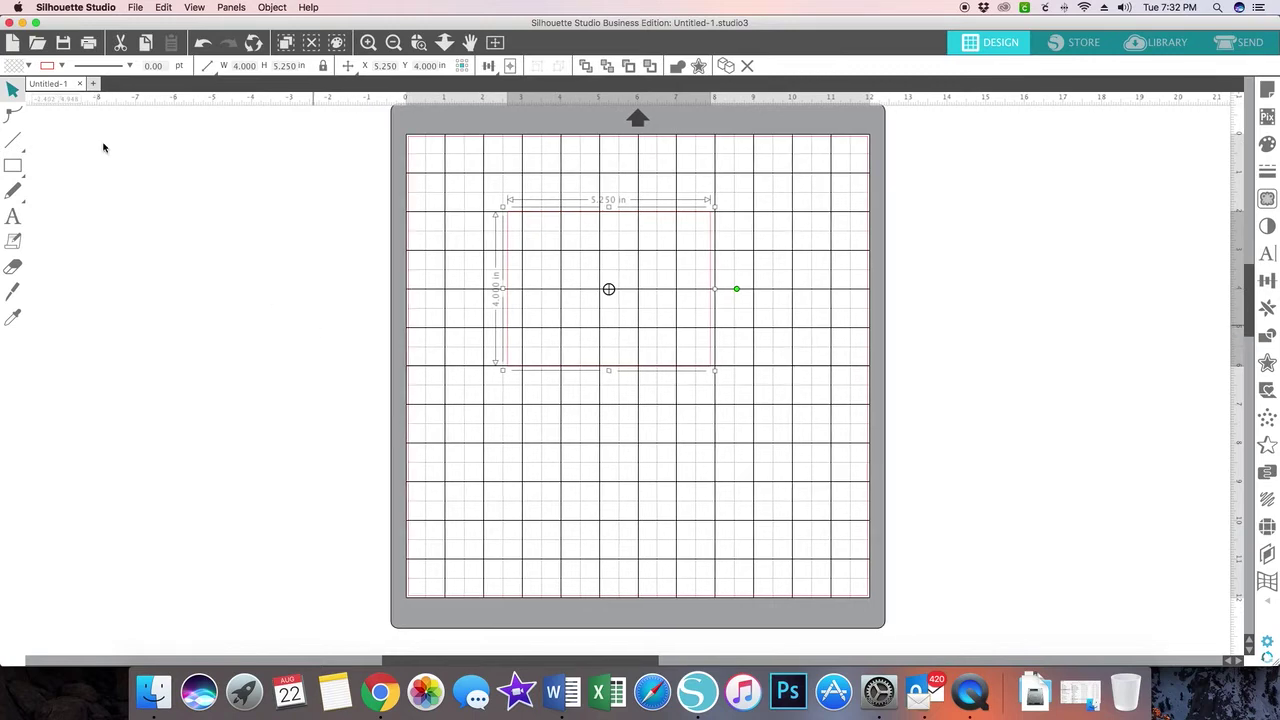
{"action": "scroll", "coordinate": [103, 147], "scroll_direction": "left", "scroll_amount": 2}
- Start File > Open and scroll the file list to locate the Kentucky_Set folder
{"action": "left_click", "coordinate": [135, 7]}
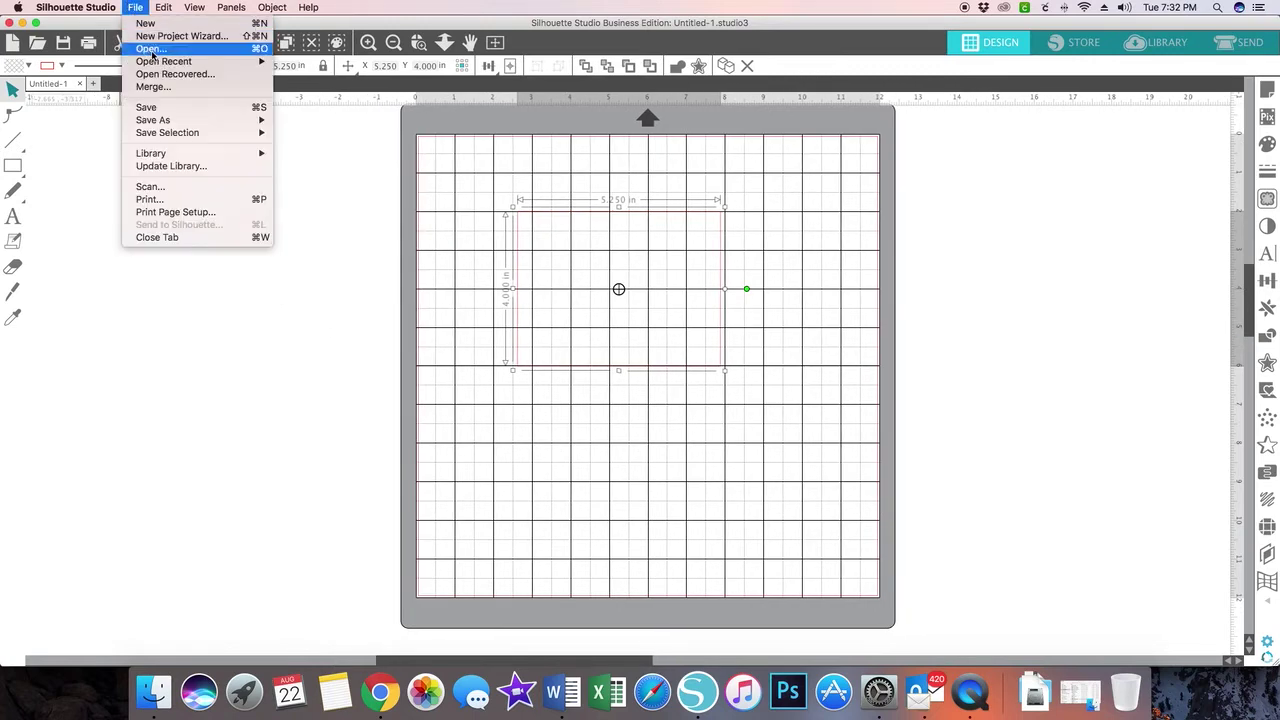
{"action": "left_click", "coordinate": [151, 49]}
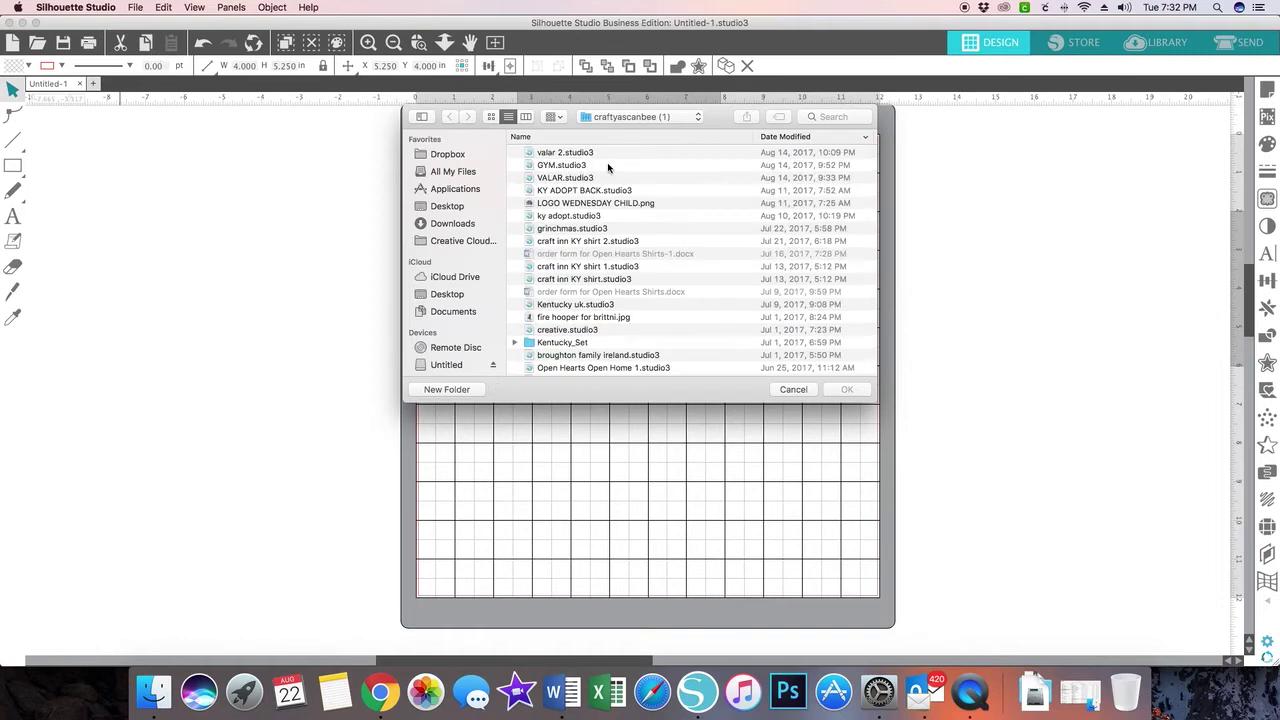
{"action": "scroll", "coordinate": [608, 168], "scroll_direction": "down", "scroll_amount": 5}
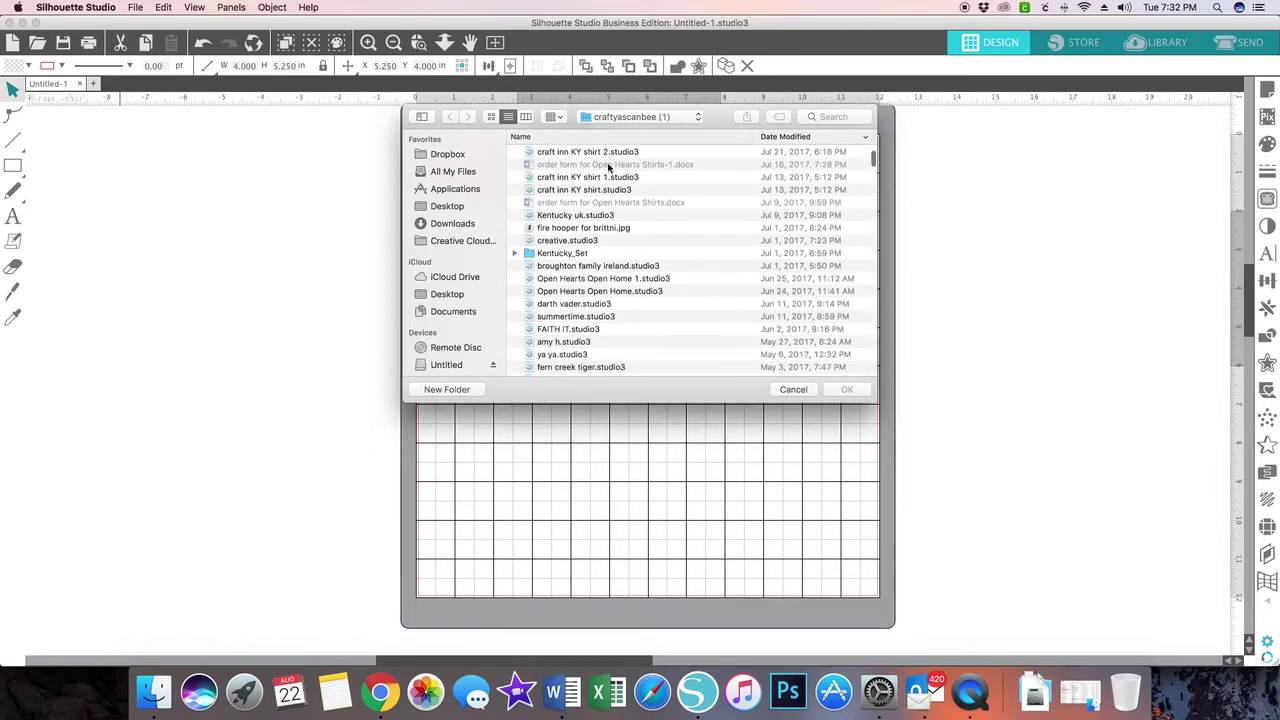
{"action": "scroll", "coordinate": [608, 168], "scroll_direction": "down", "scroll_amount": 5}
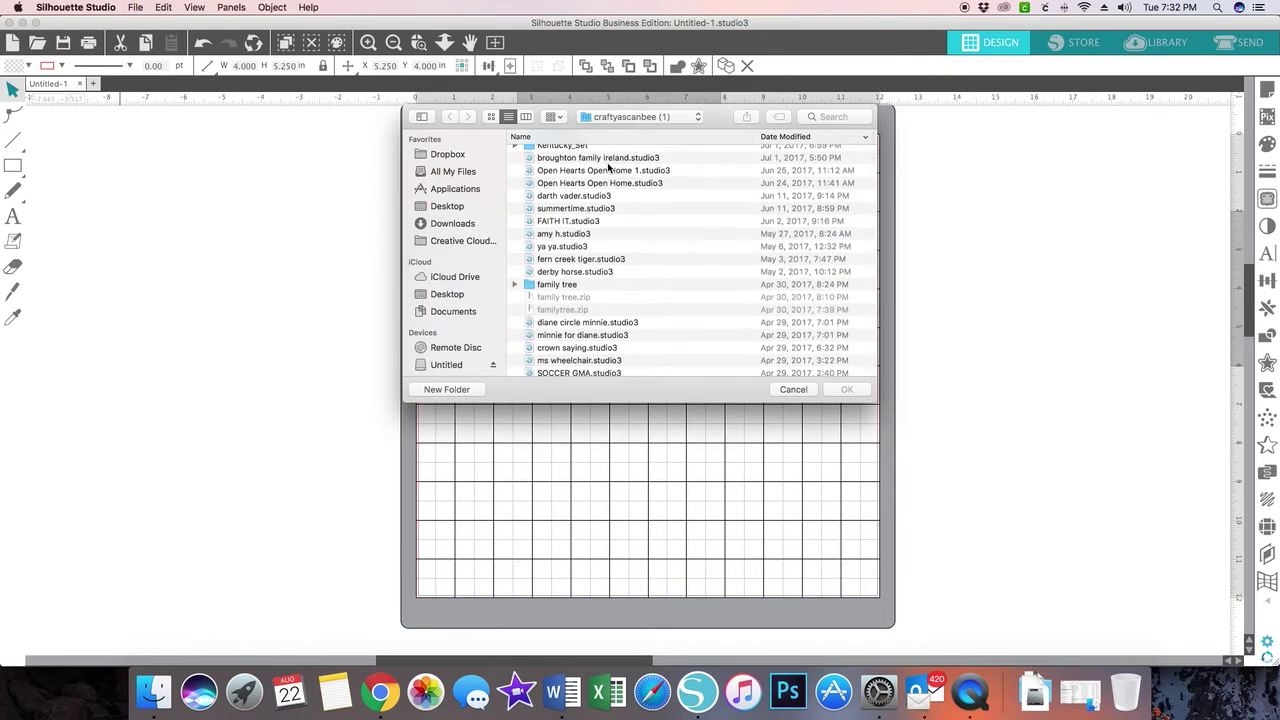
{"action": "scroll", "coordinate": [608, 168], "scroll_direction": "down", "scroll_amount": 5}
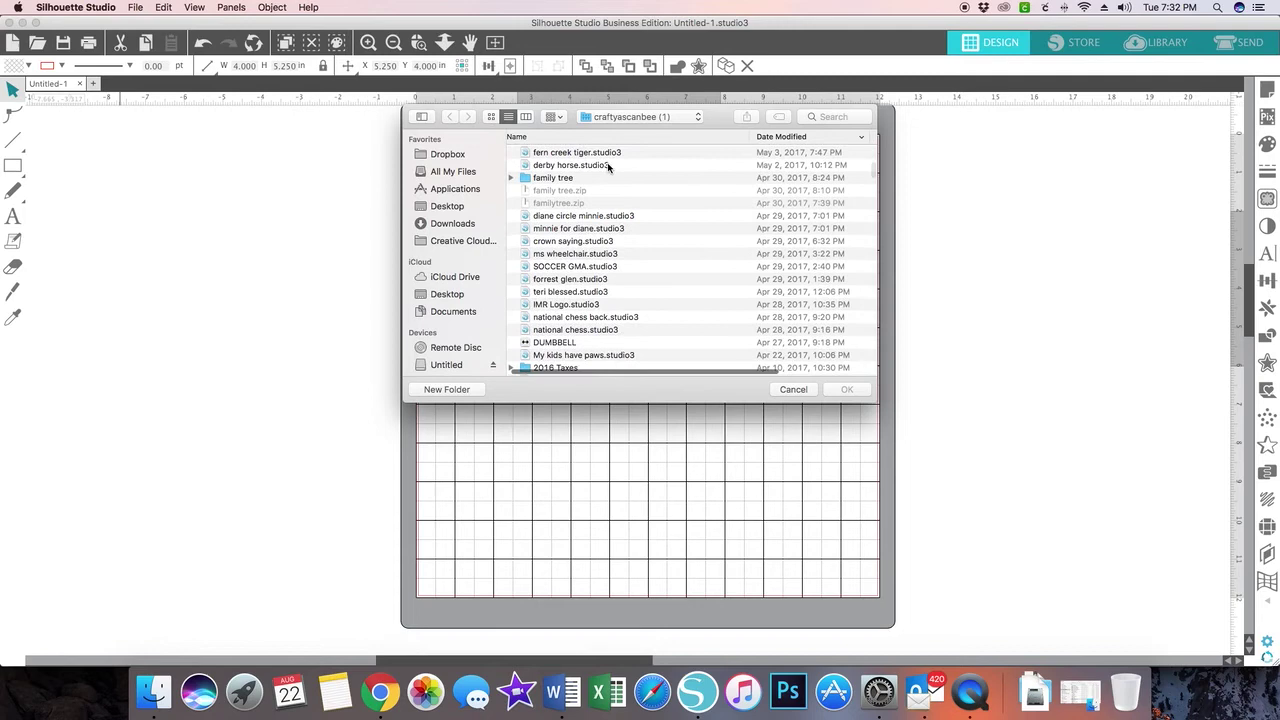
{"action": "scroll", "coordinate": [608, 168], "scroll_direction": "down", "scroll_amount": 5}
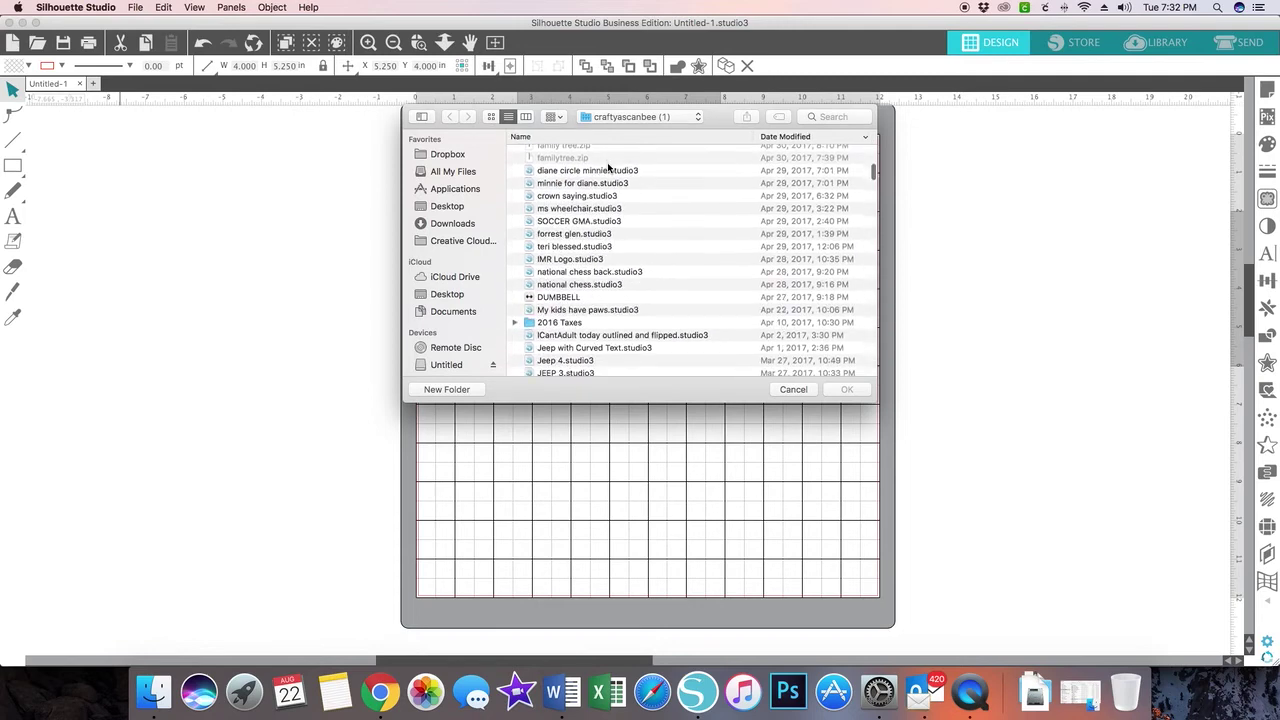
{"action": "scroll", "coordinate": [608, 168], "scroll_direction": "down", "scroll_amount": 5}
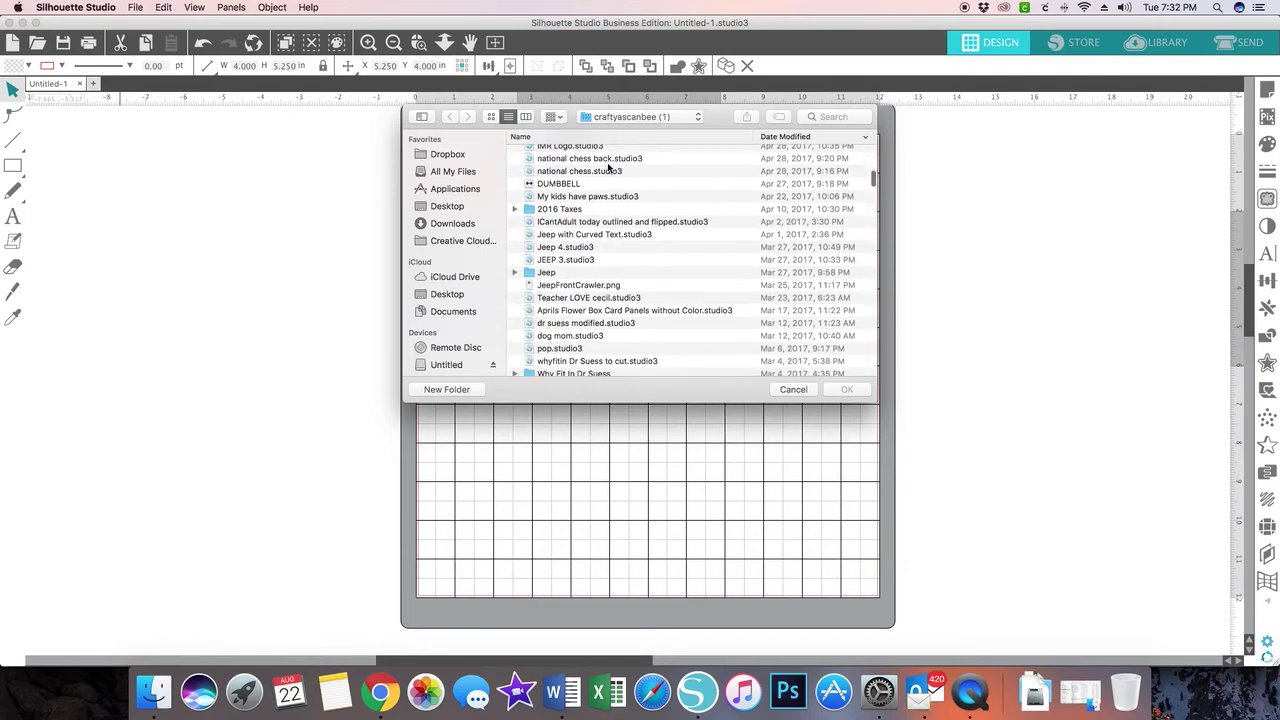
{"action": "scroll", "coordinate": [608, 168], "scroll_direction": "down", "scroll_amount": 8}
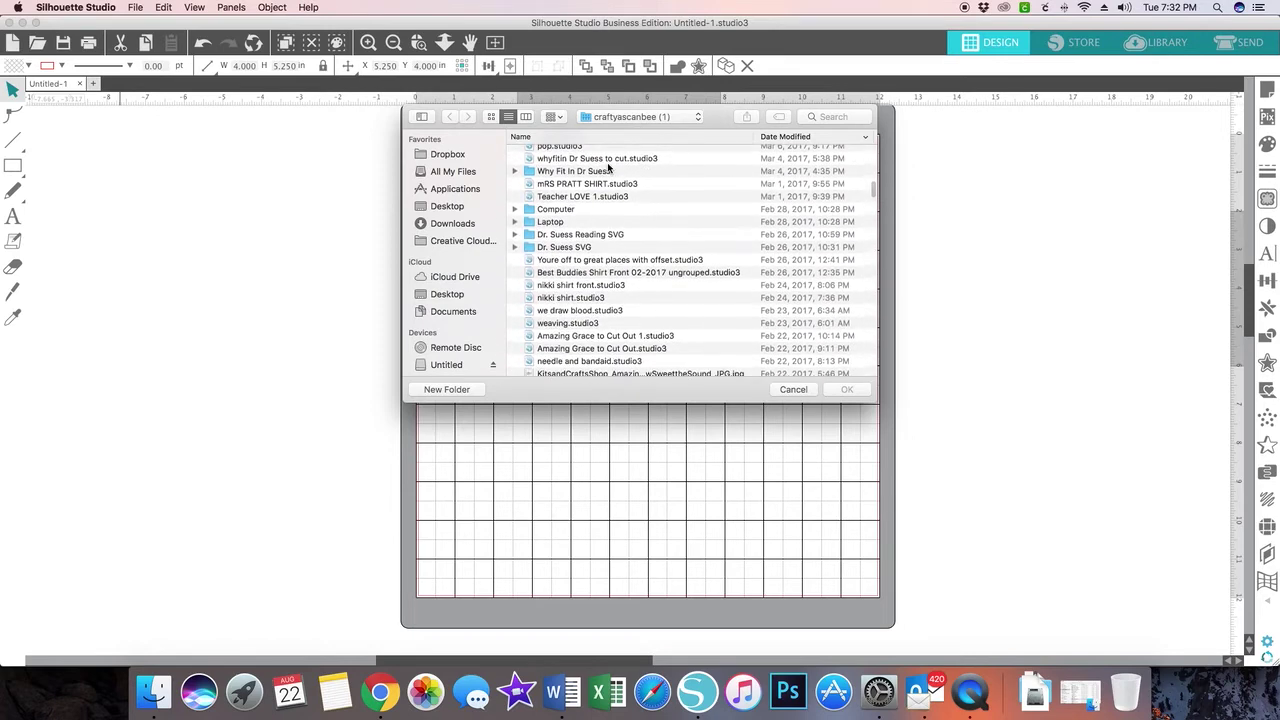
{"action": "scroll", "coordinate": [608, 168], "scroll_direction": "up", "scroll_amount": 15}
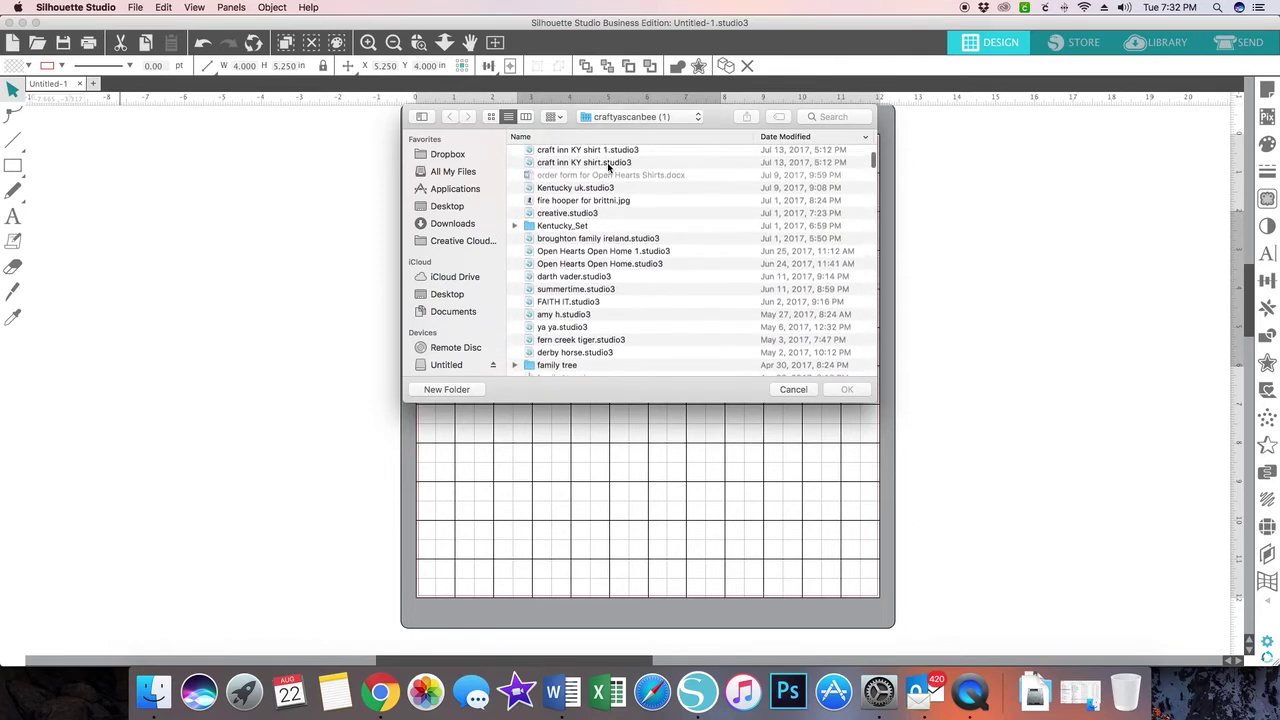
{"action": "scroll", "coordinate": [608, 168], "scroll_direction": "up", "scroll_amount": 3}
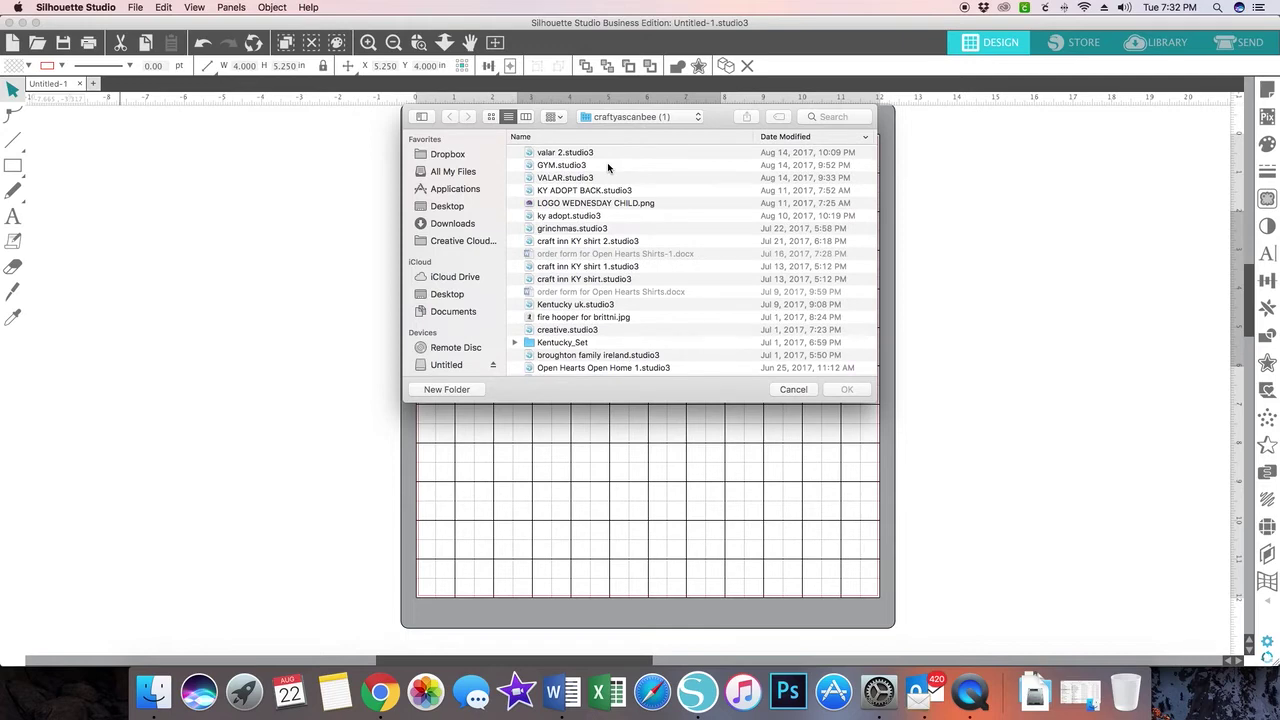
{"action": "scroll", "coordinate": [607, 162], "scroll_direction": "down", "scroll_amount": 5}
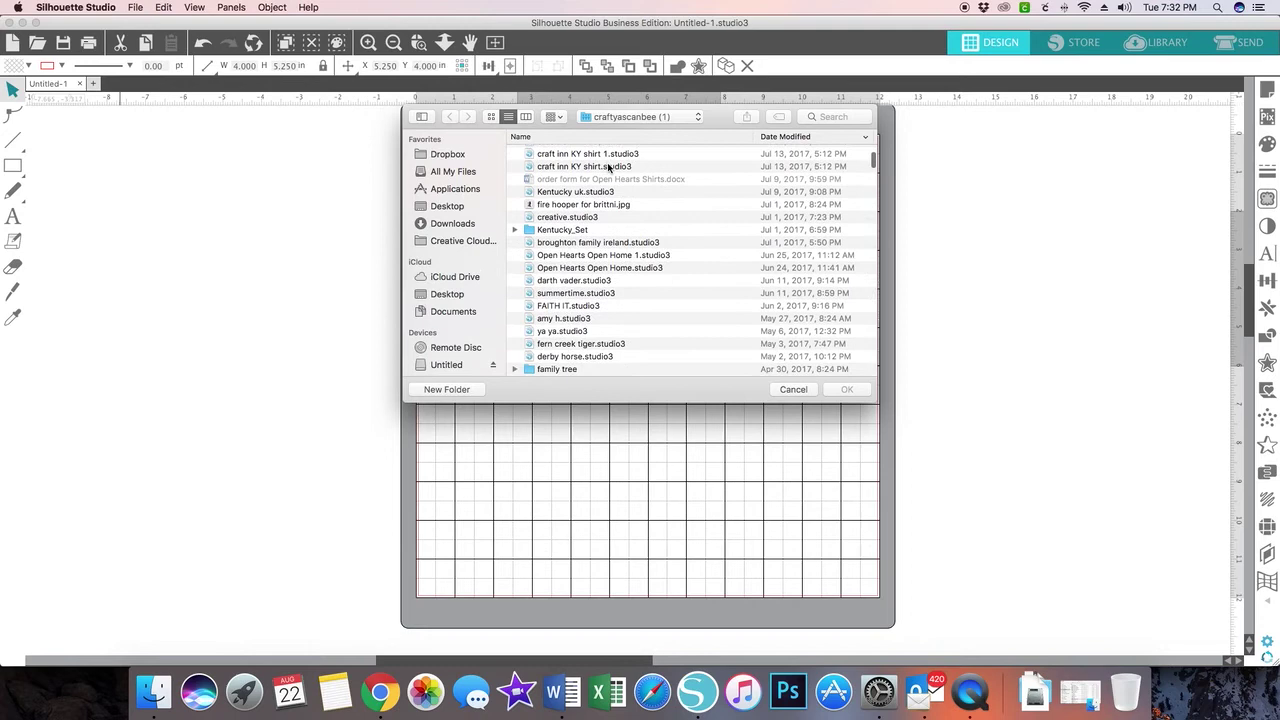
- Browse into Kentucky_Set > SVG, switch to thumbnail view, and open Kentucky_Set8.svg
{"action": "left_click", "coordinate": [555, 231]}
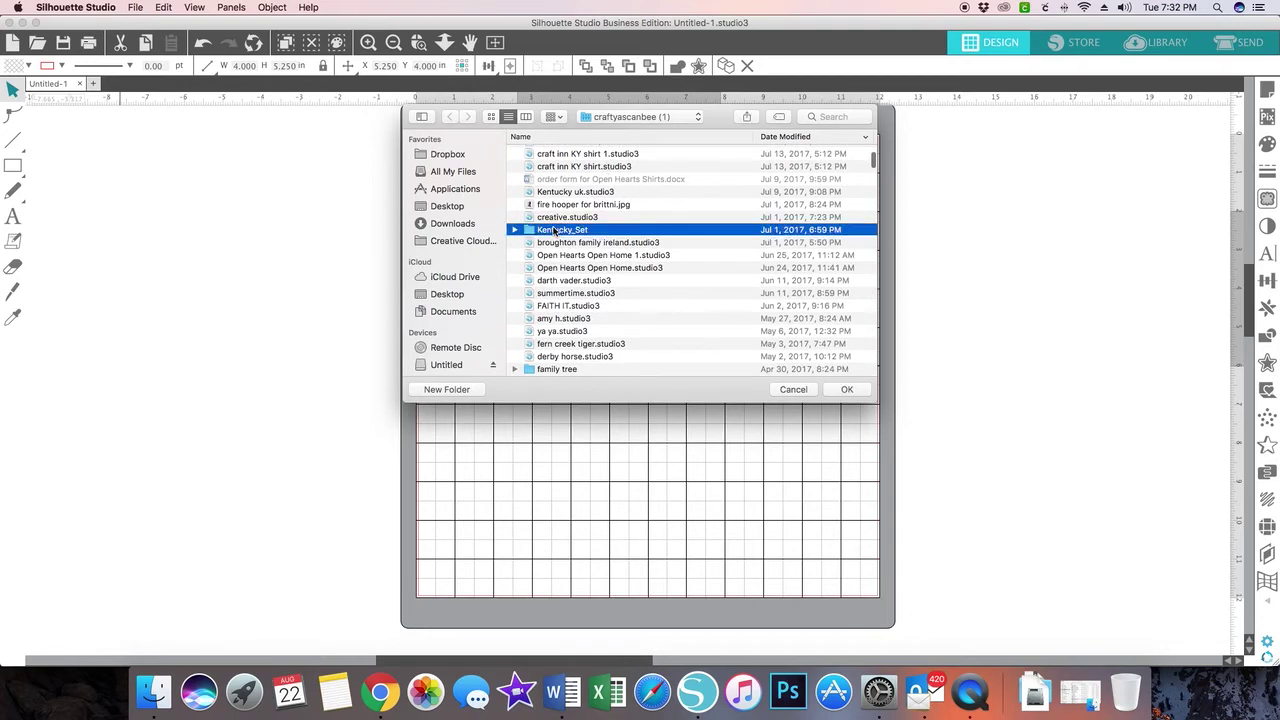
{"action": "double_click", "coordinate": [555, 230]}
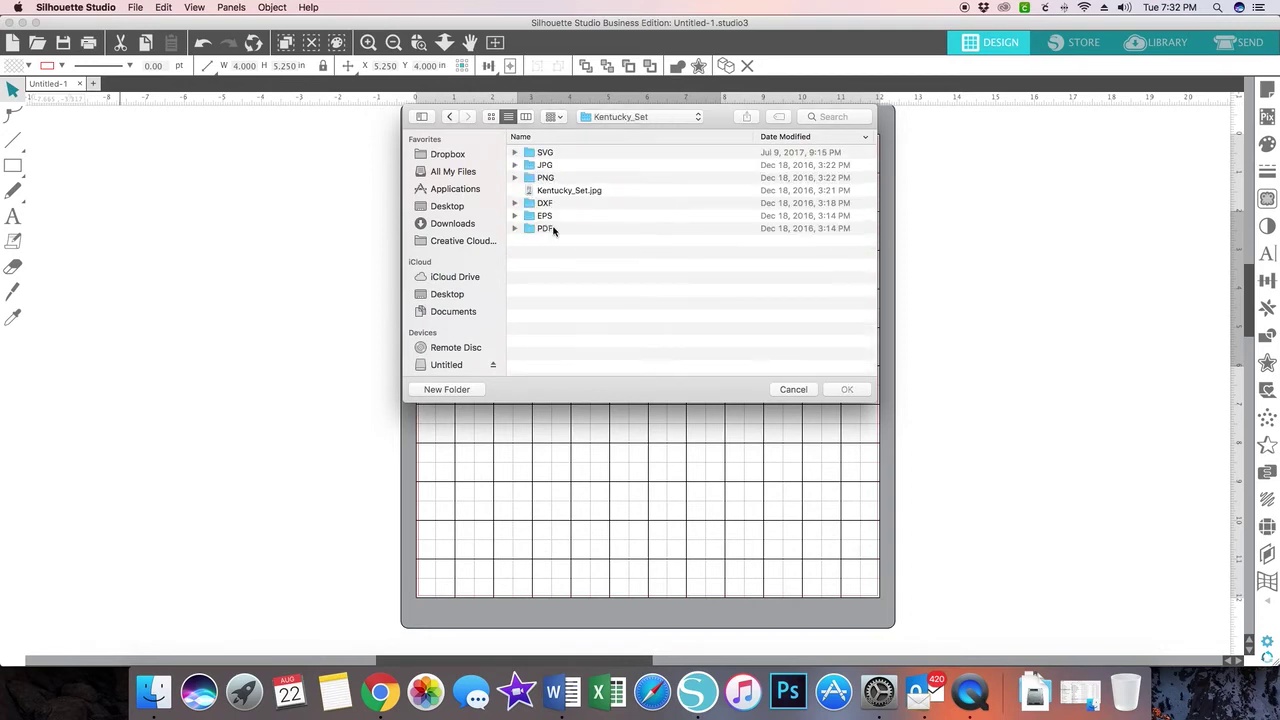
{"action": "double_click", "coordinate": [531, 156]}
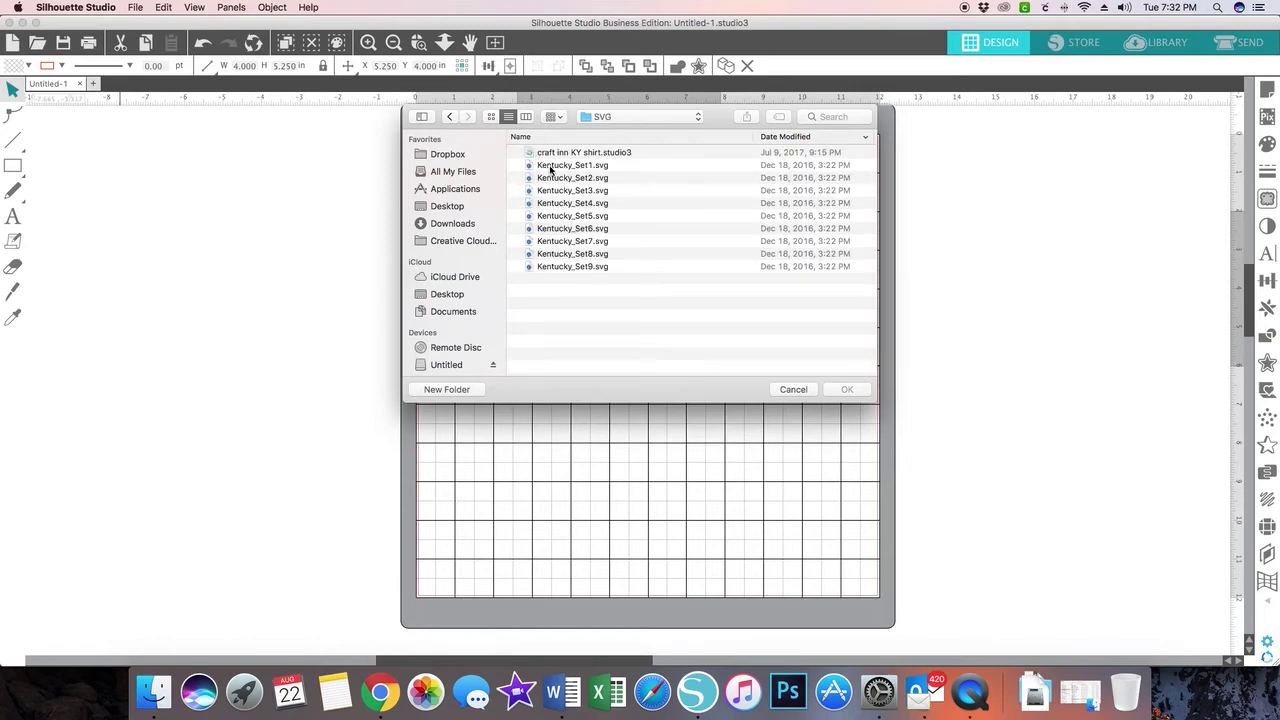
{"action": "left_click", "coordinate": [497, 121]}
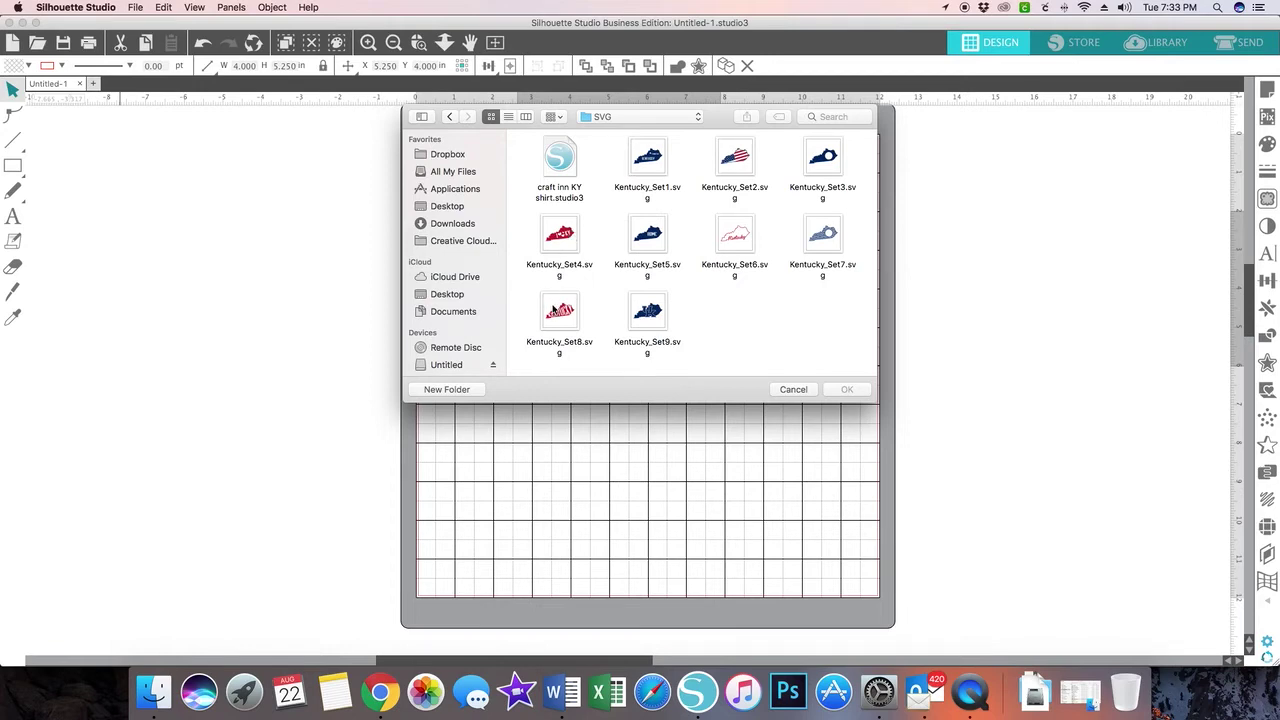
{"action": "left_click", "coordinate": [553, 311]}
{"action": "double_click", "coordinate": [557, 303]}
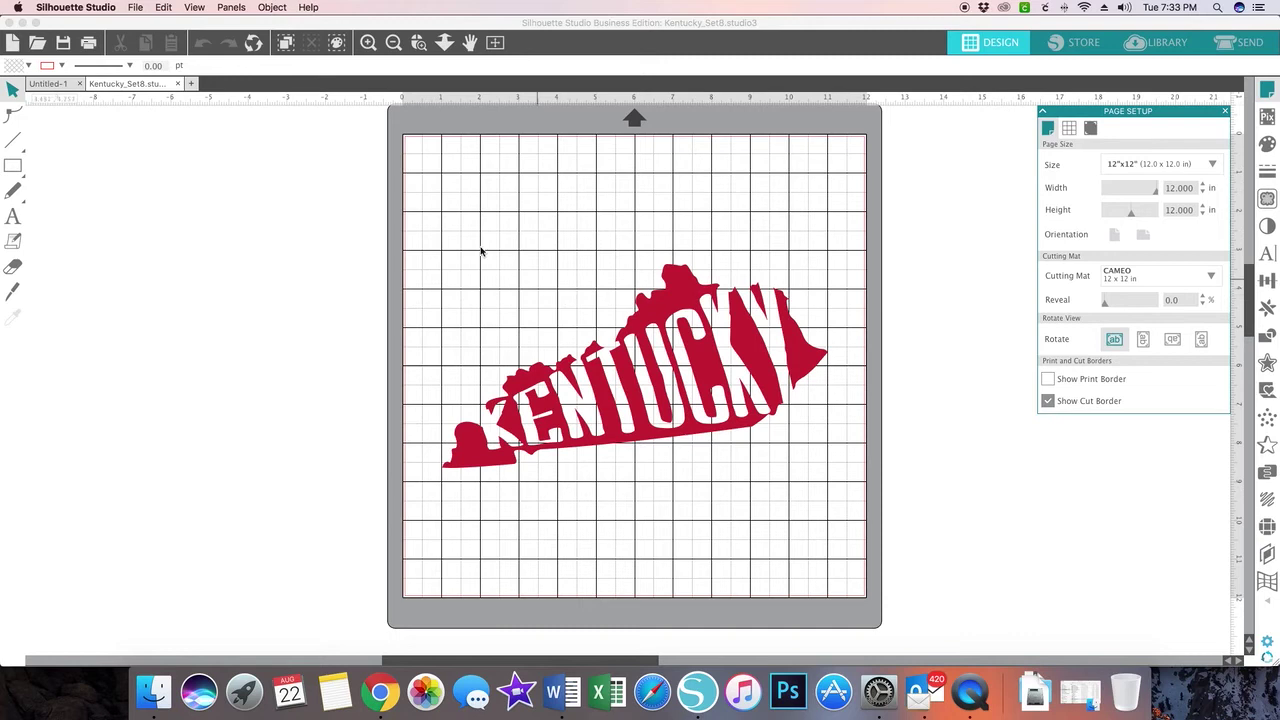
- Return to Untitled-1, then open Kentucky_Set6.svg through File > Open
{"action": "left_click", "coordinate": [52, 86]}
{"action": "left_click", "coordinate": [52, 85]}
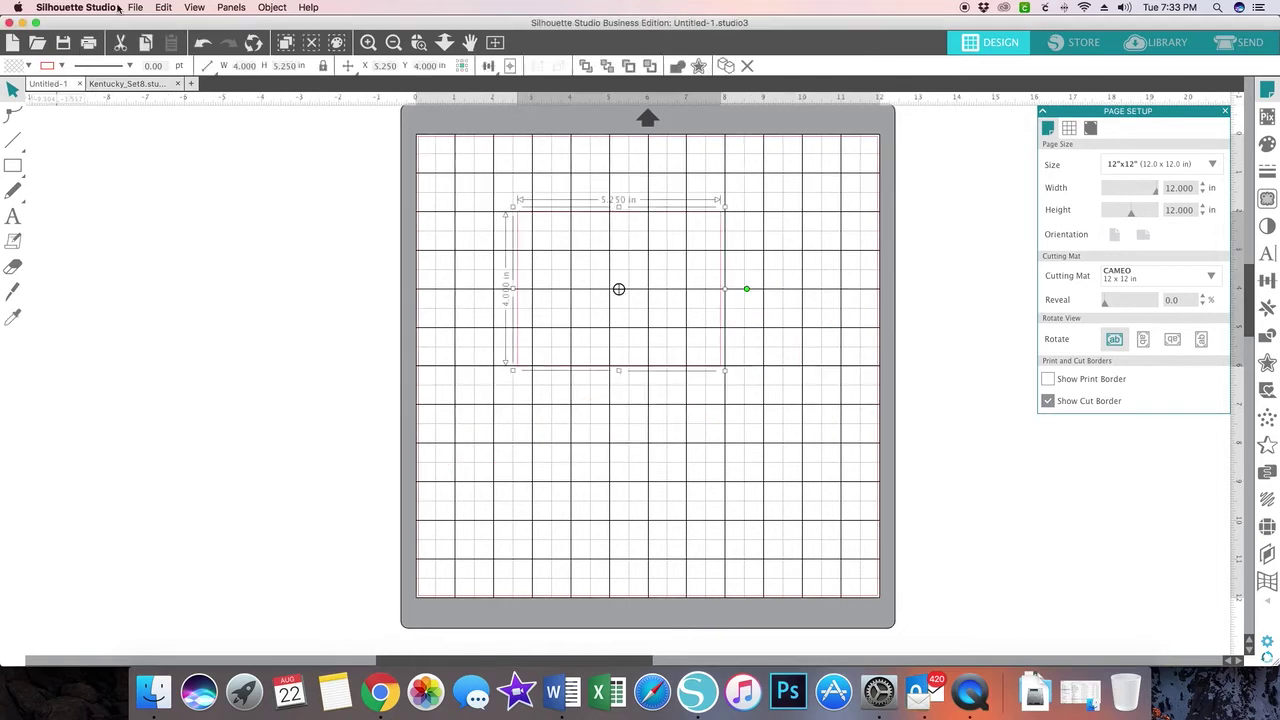
{"action": "left_click", "coordinate": [135, 7]}
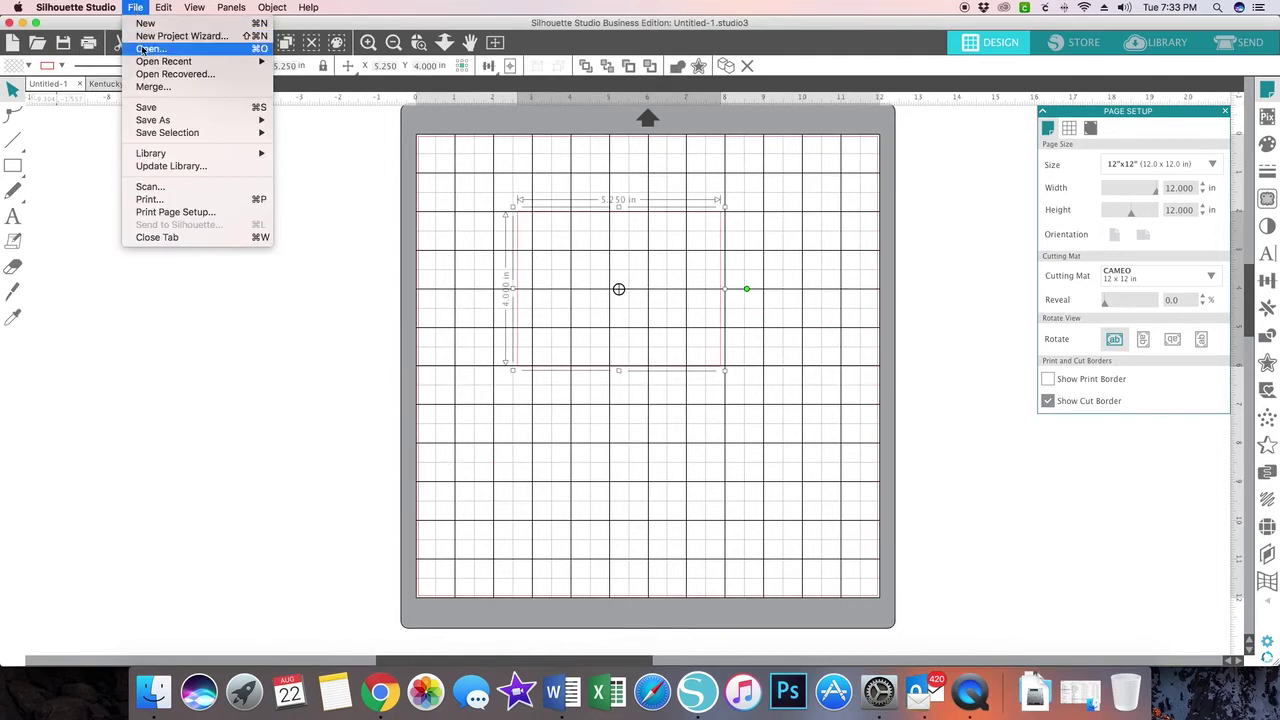
{"action": "left_click", "coordinate": [148, 48]}
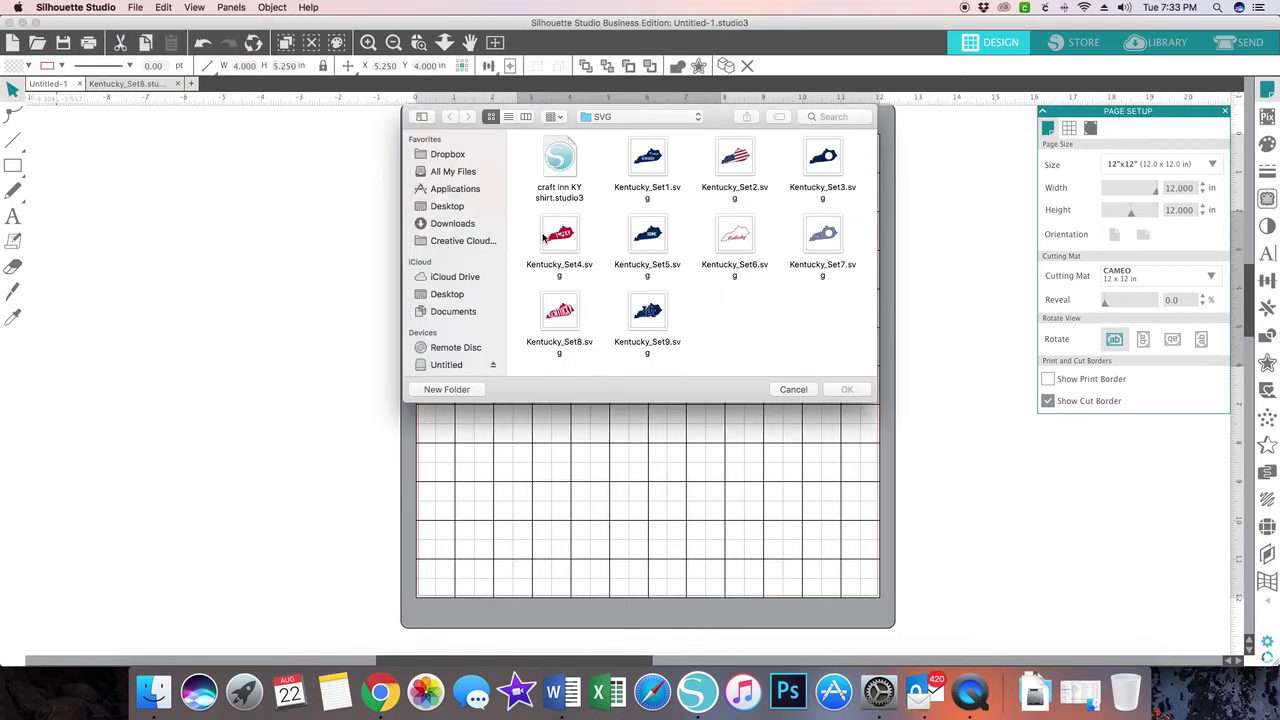
{"action": "double_click", "coordinate": [736, 238]}
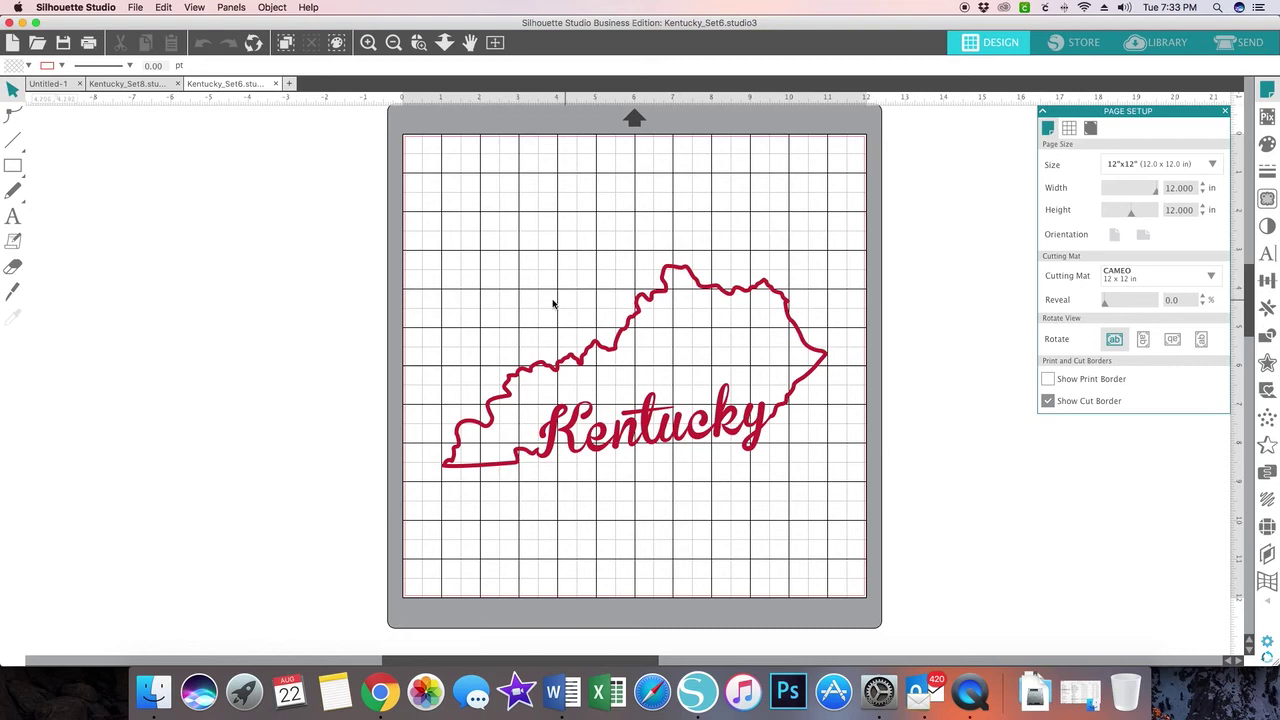
- Copy the Kentucky outline from Kentucky_Set6 and paste it onto the Untitled-1 mat
{"action": "left_click", "coordinate": [622, 334]}
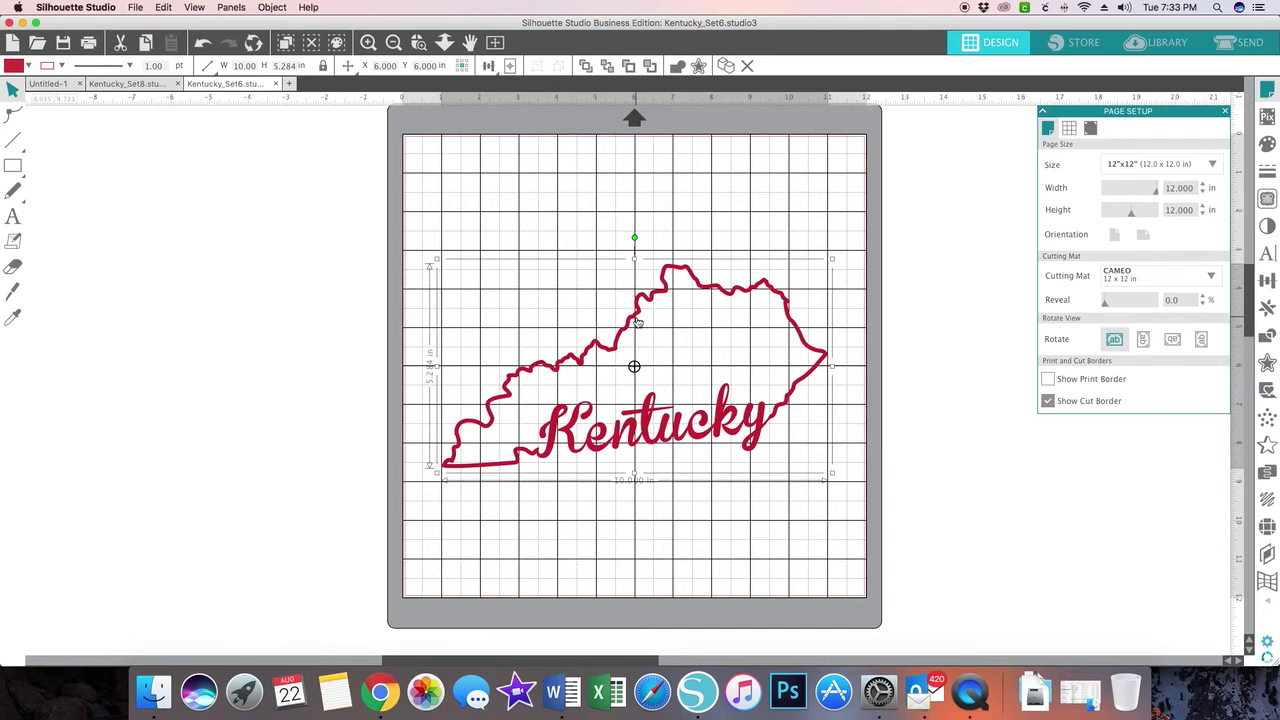
{"action": "right_click", "coordinate": [638, 322]}
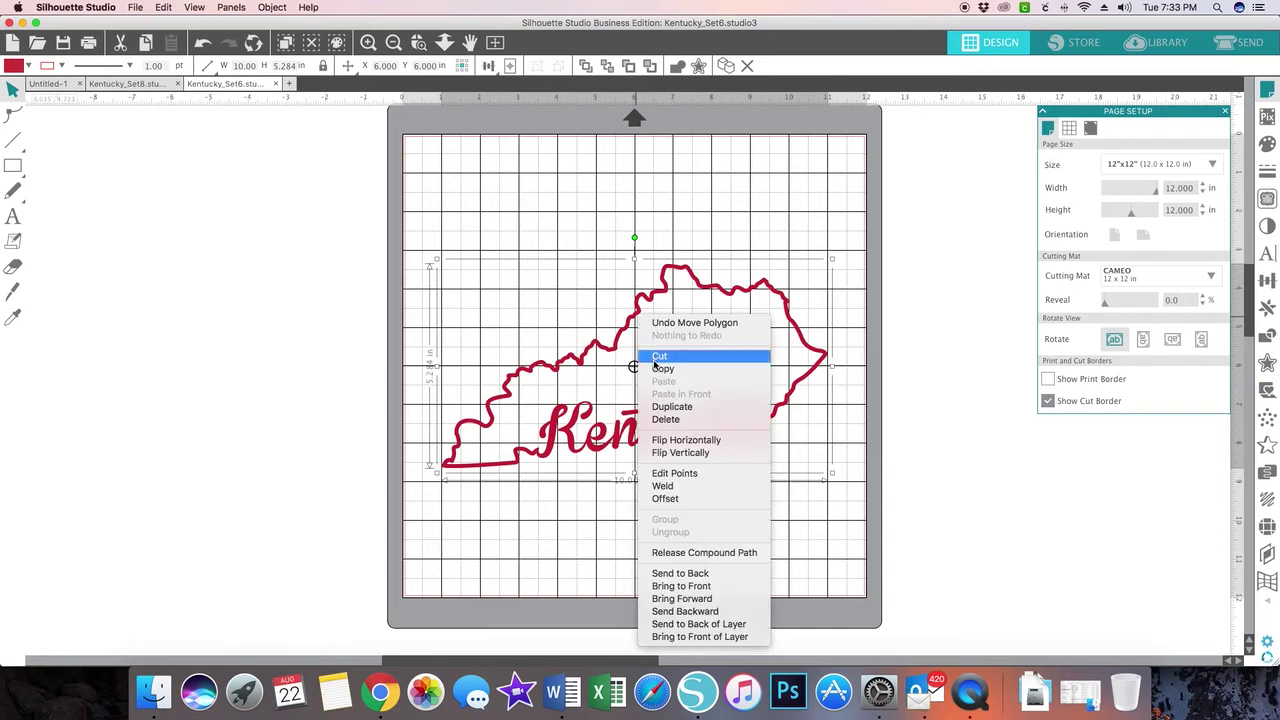
{"action": "left_click", "coordinate": [660, 369]}
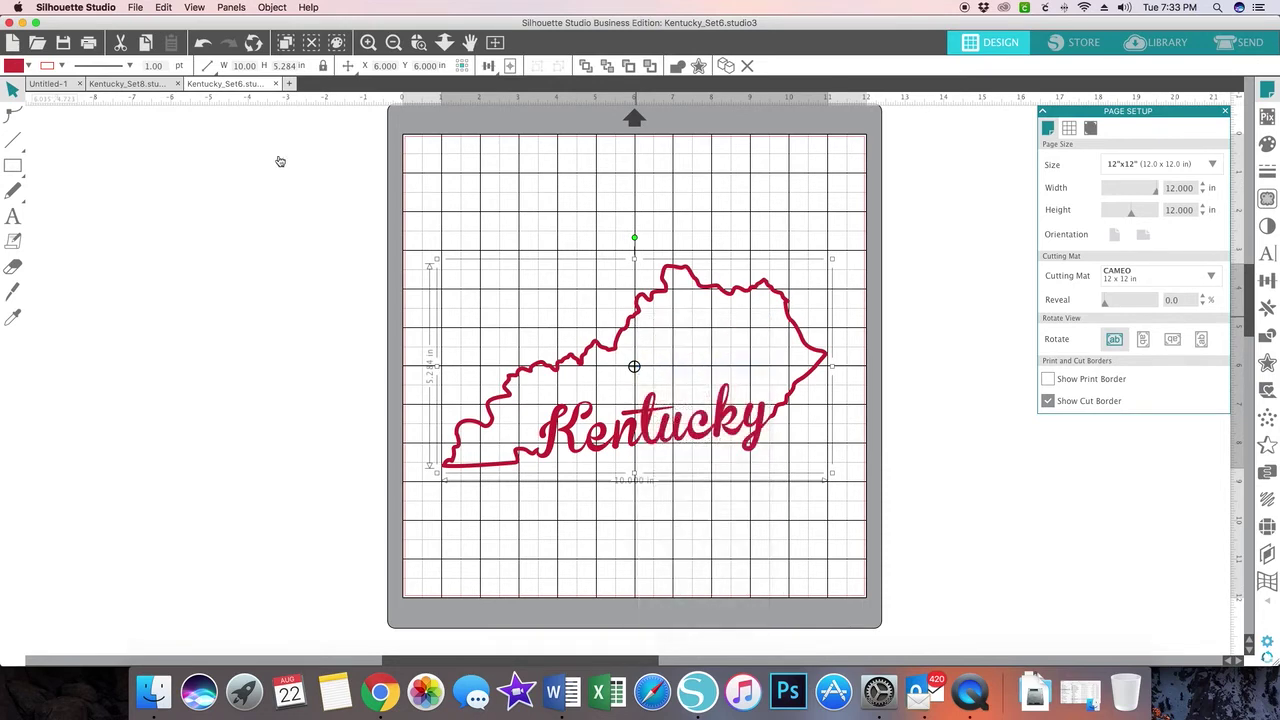
{"action": "left_click", "coordinate": [57, 85]}
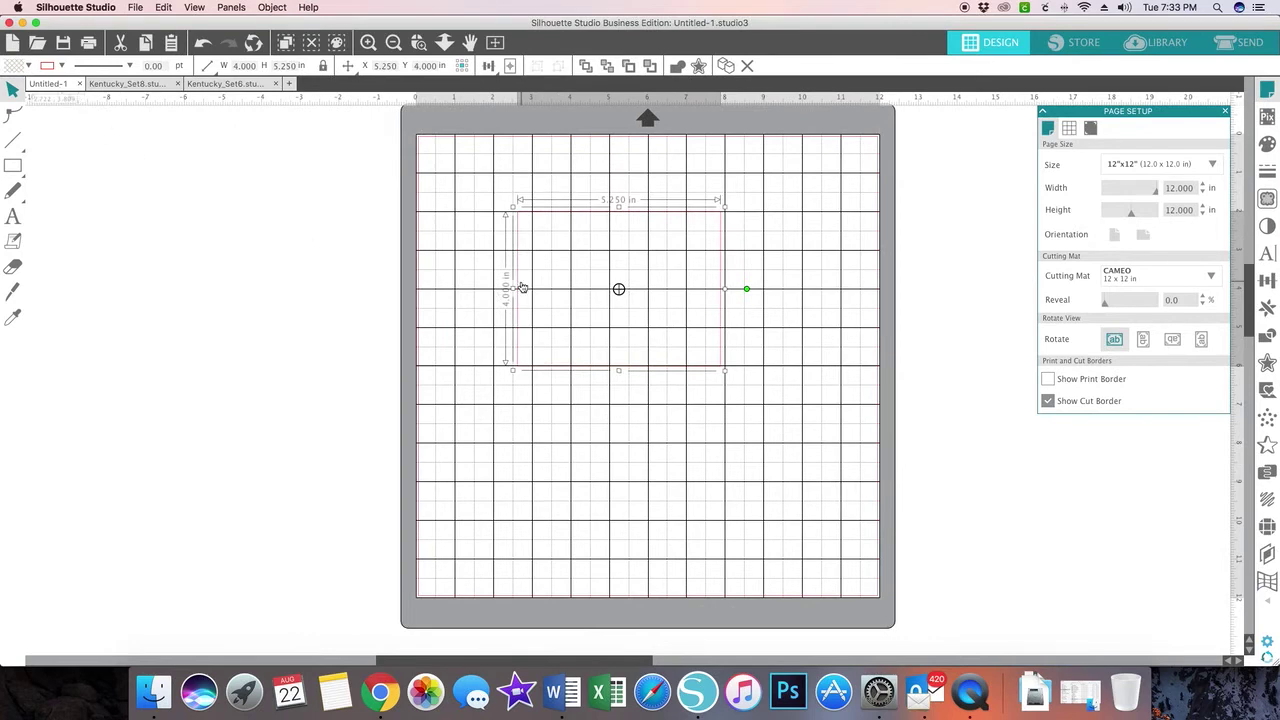
{"action": "right_click", "coordinate": [558, 427]}
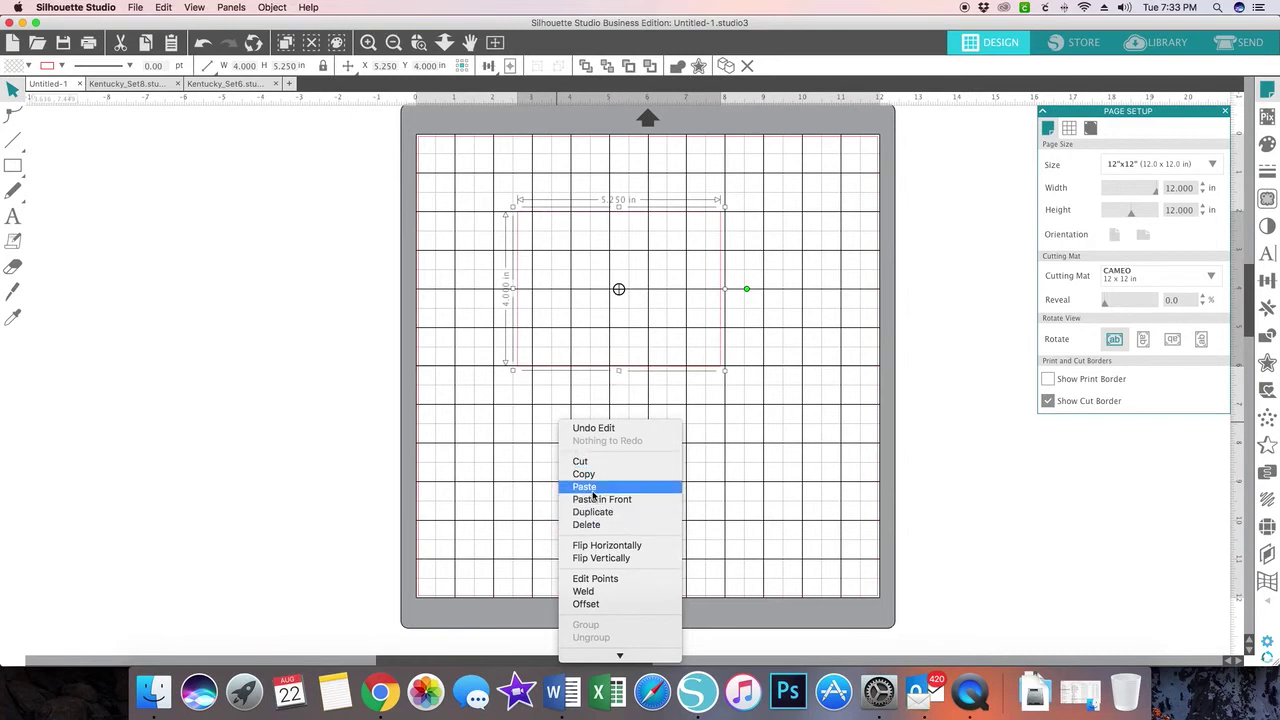
{"action": "left_click", "coordinate": [591, 489]}
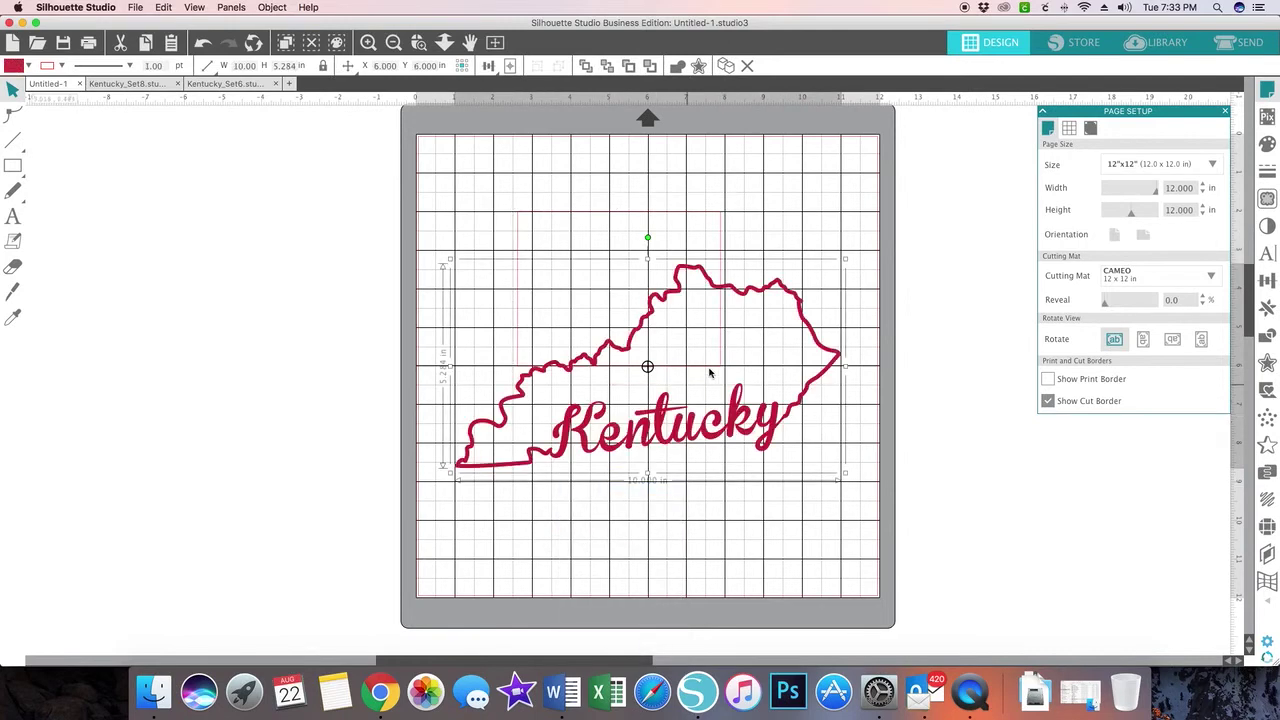
- Scale the Kentucky design down proportionally to about 5.6 inches wide
{"action": "left_click_drag", "start_coordinate": [845, 259], "coordinate": [731, 354]}
{"action": "left_click_drag", "start_coordinate": [650, 435], "coordinate": [673, 327]}
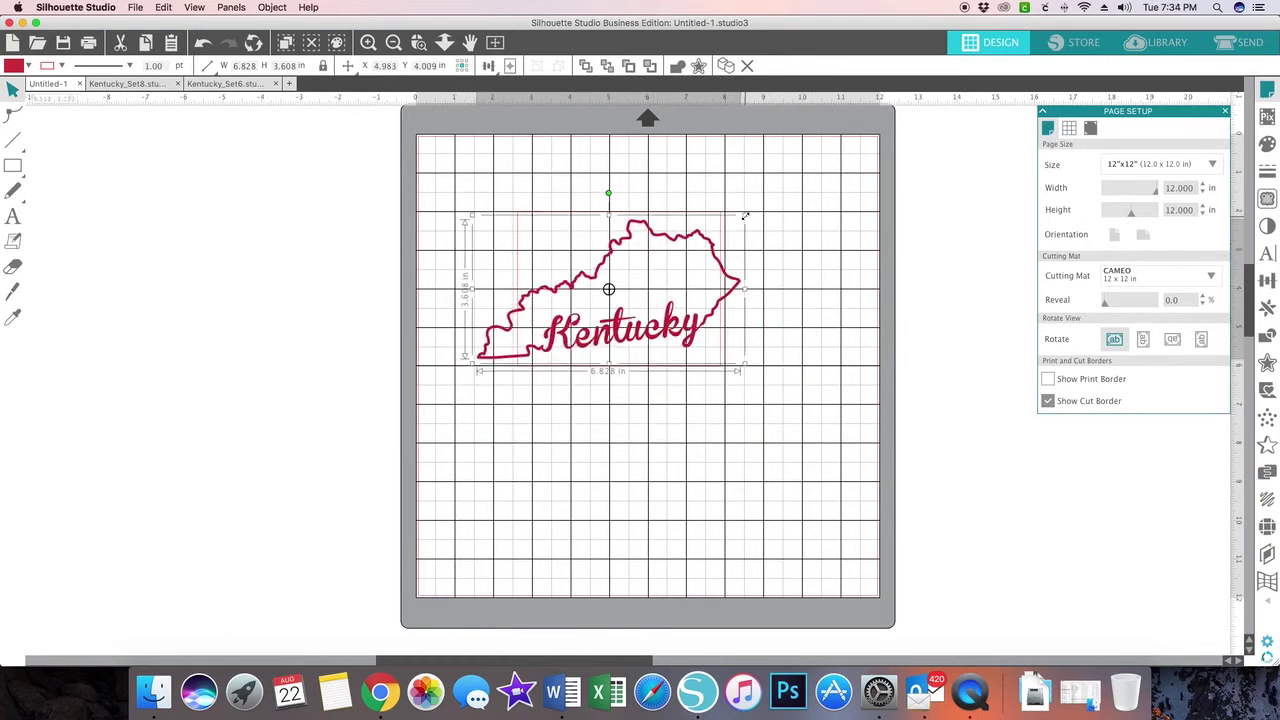
{"action": "left_click_drag", "start_coordinate": [742, 217], "coordinate": [730, 241]}
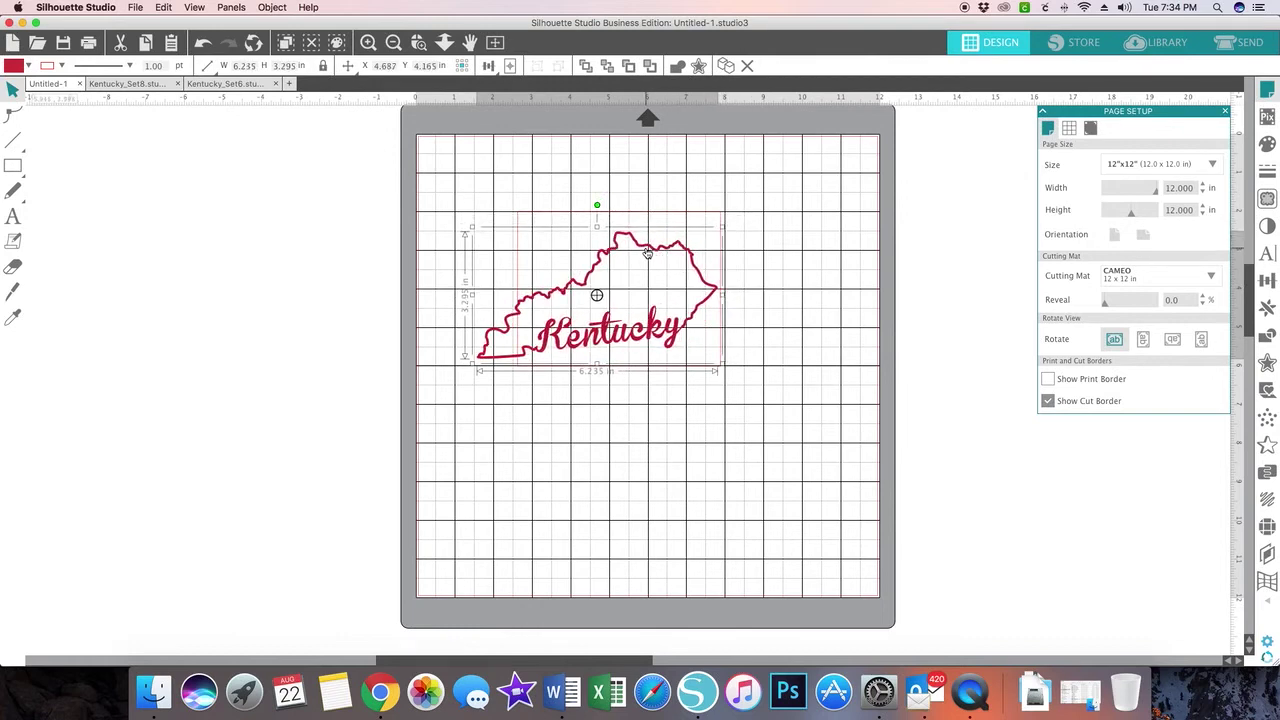
{"action": "left_click_drag", "start_coordinate": [648, 256], "coordinate": [671, 243]}
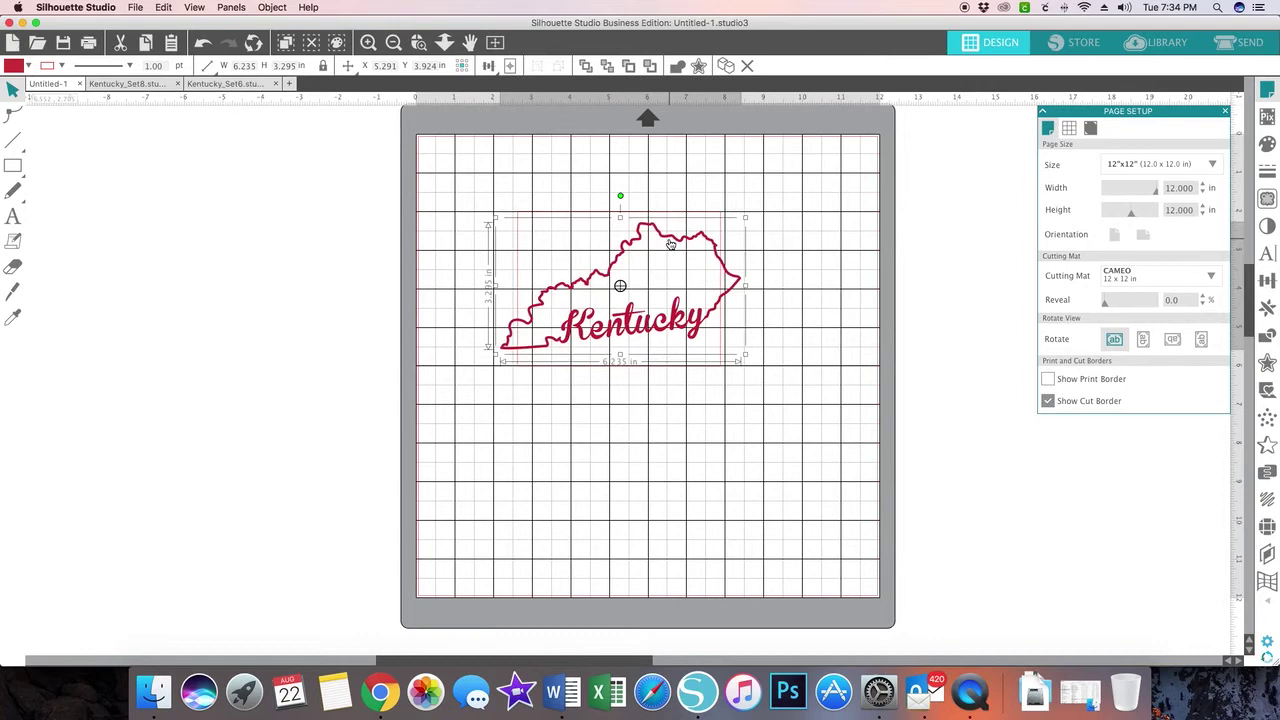
{"action": "left_click_drag", "start_coordinate": [744, 218], "coordinate": [733, 226]}
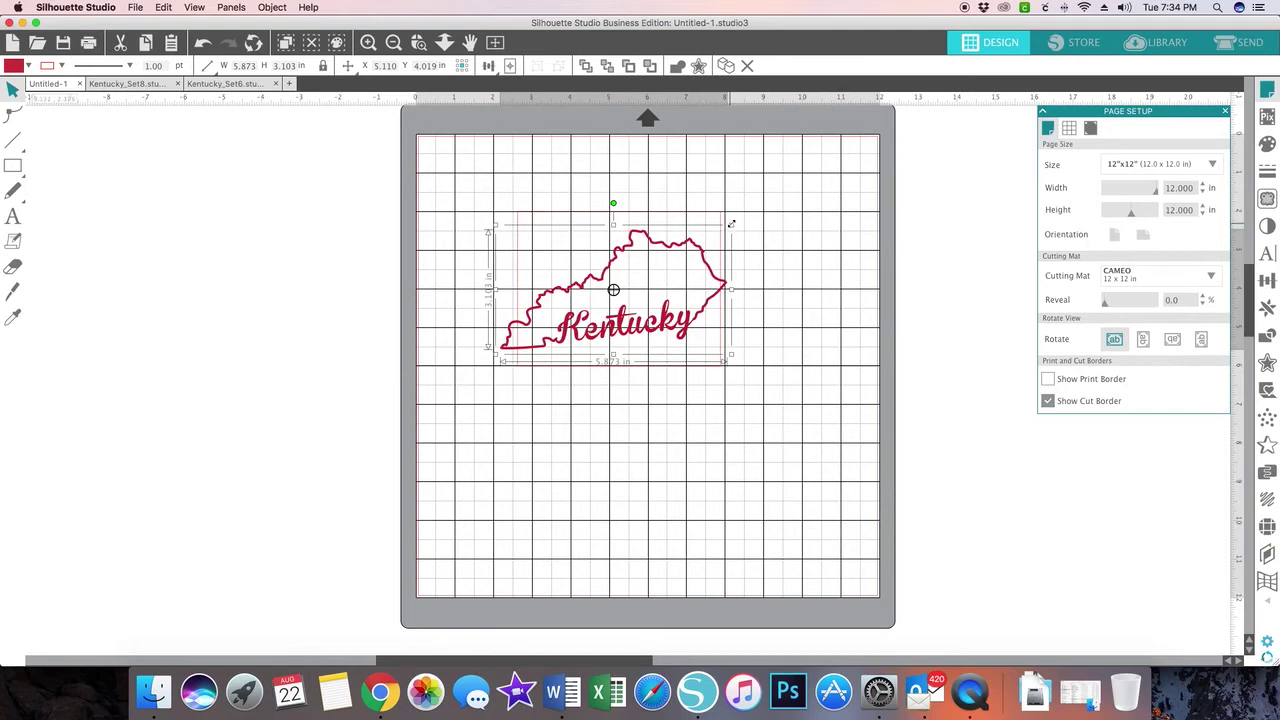
{"action": "left_click_drag", "start_coordinate": [731, 225], "coordinate": [720, 232]}
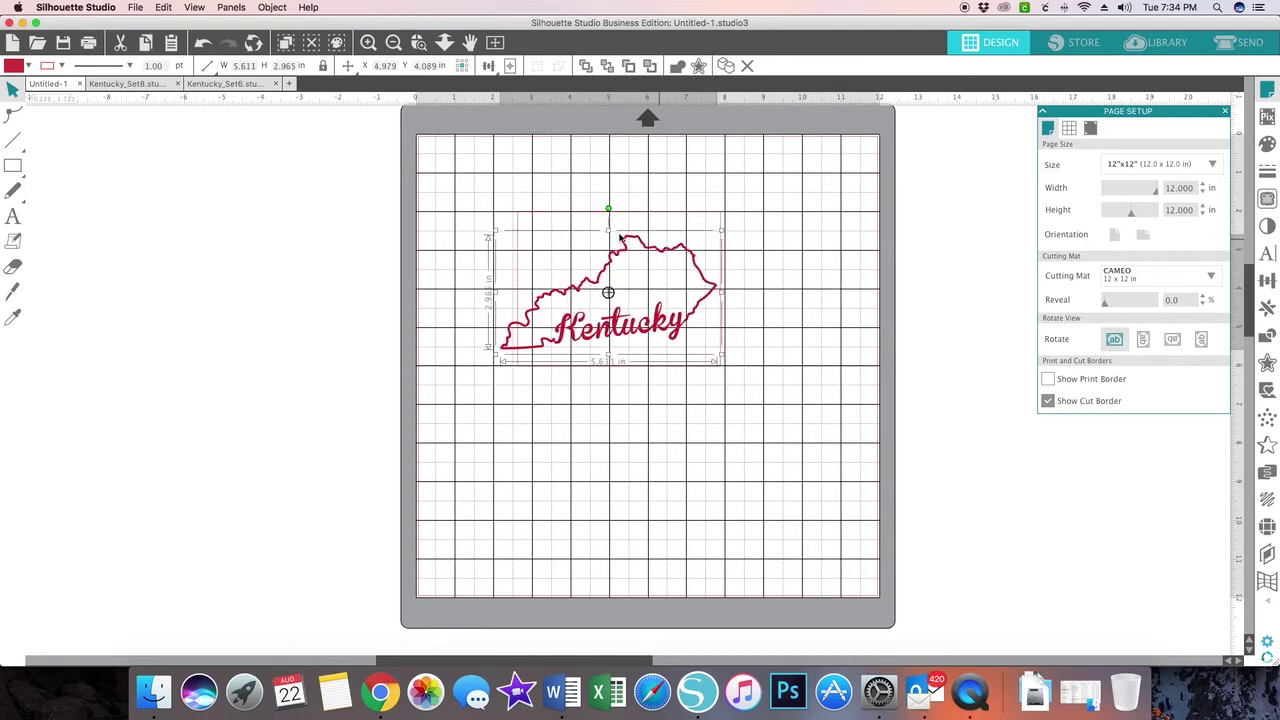
- Tilt the Kentucky design slightly and move it into the upper part of the mat
{"action": "left_click_drag", "start_coordinate": [610, 208], "coordinate": [618, 206]}
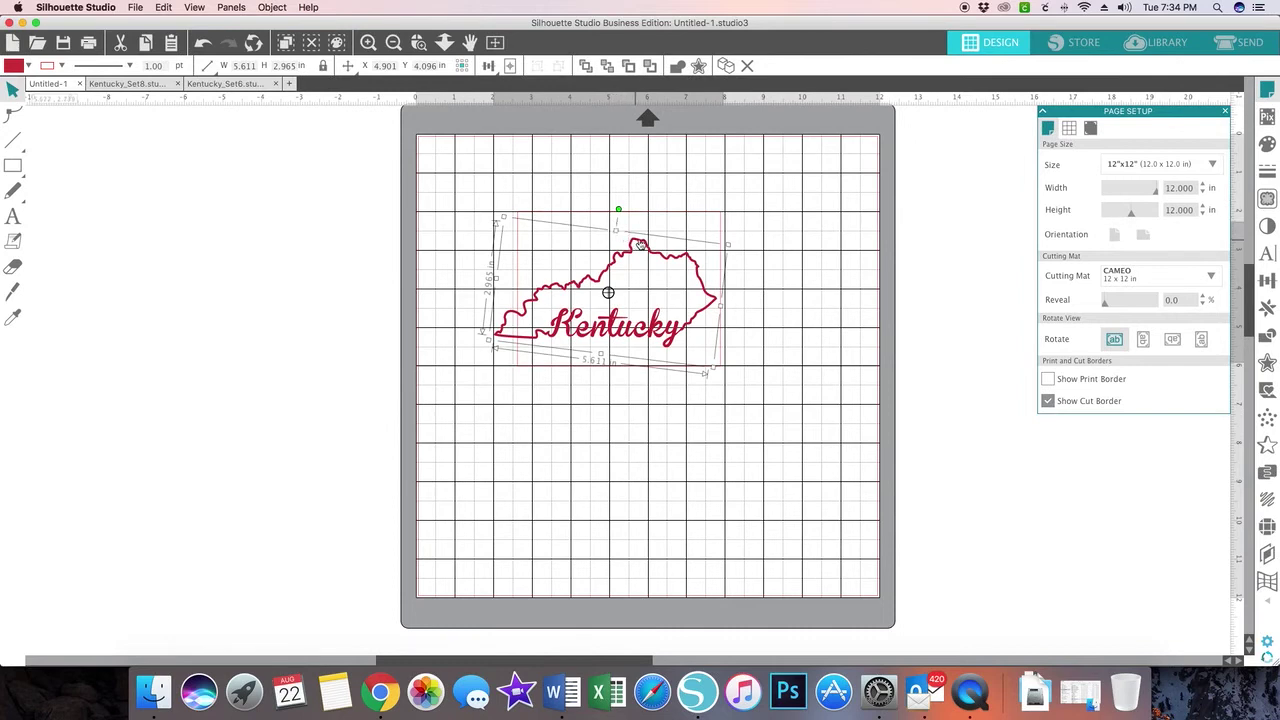
{"action": "left_click_drag", "start_coordinate": [640, 245], "coordinate": [652, 230]}
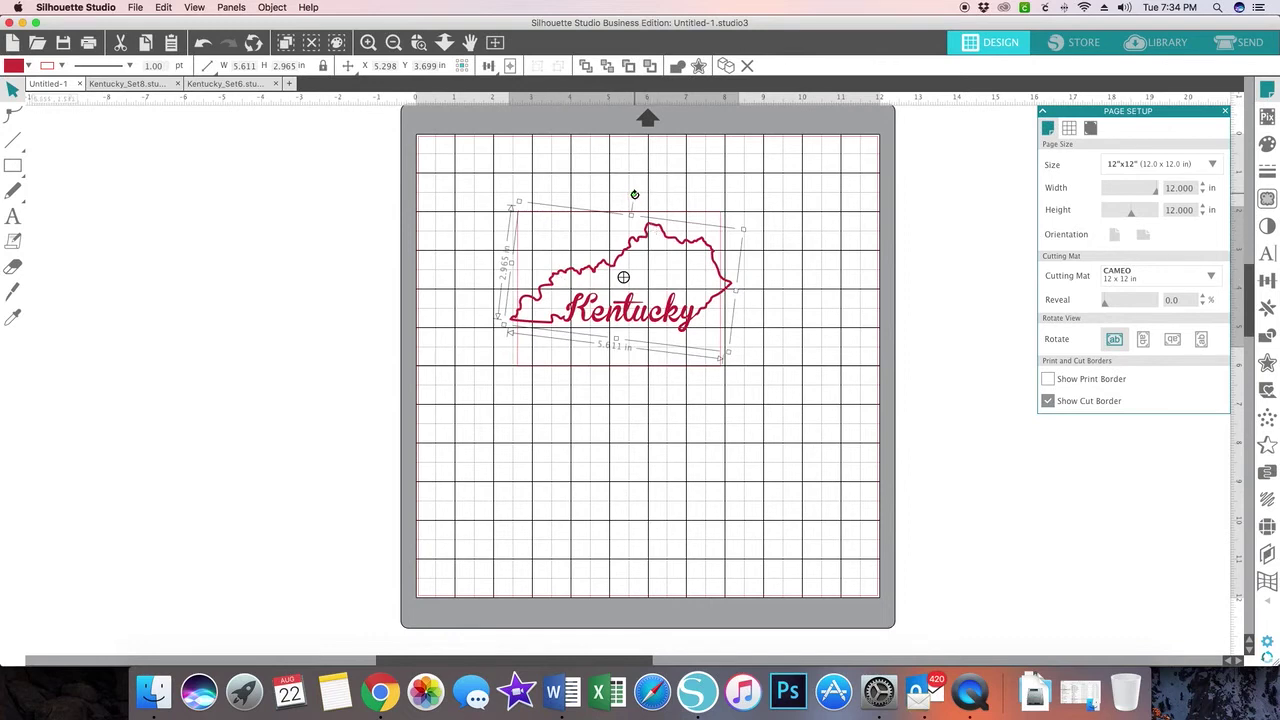
{"action": "left_click_drag", "start_coordinate": [634, 194], "coordinate": [633, 190]}
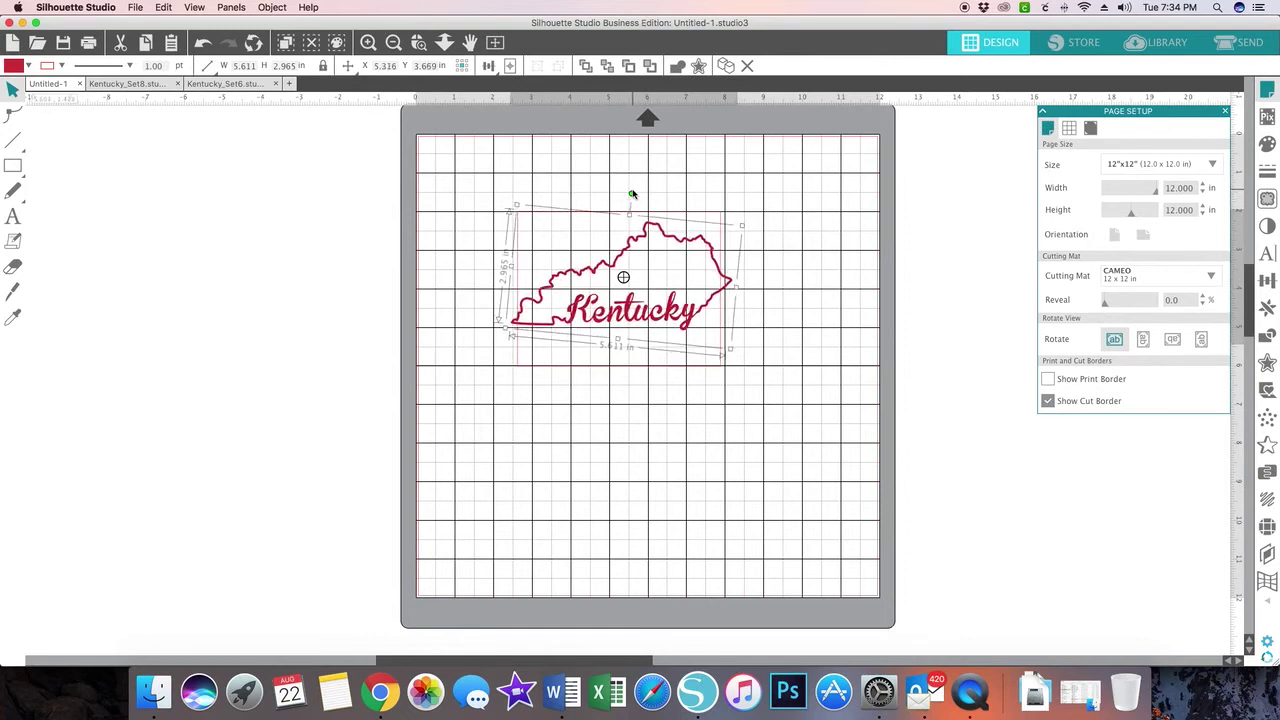
{"action": "left_click_drag", "start_coordinate": [636, 243], "coordinate": [636, 228]}
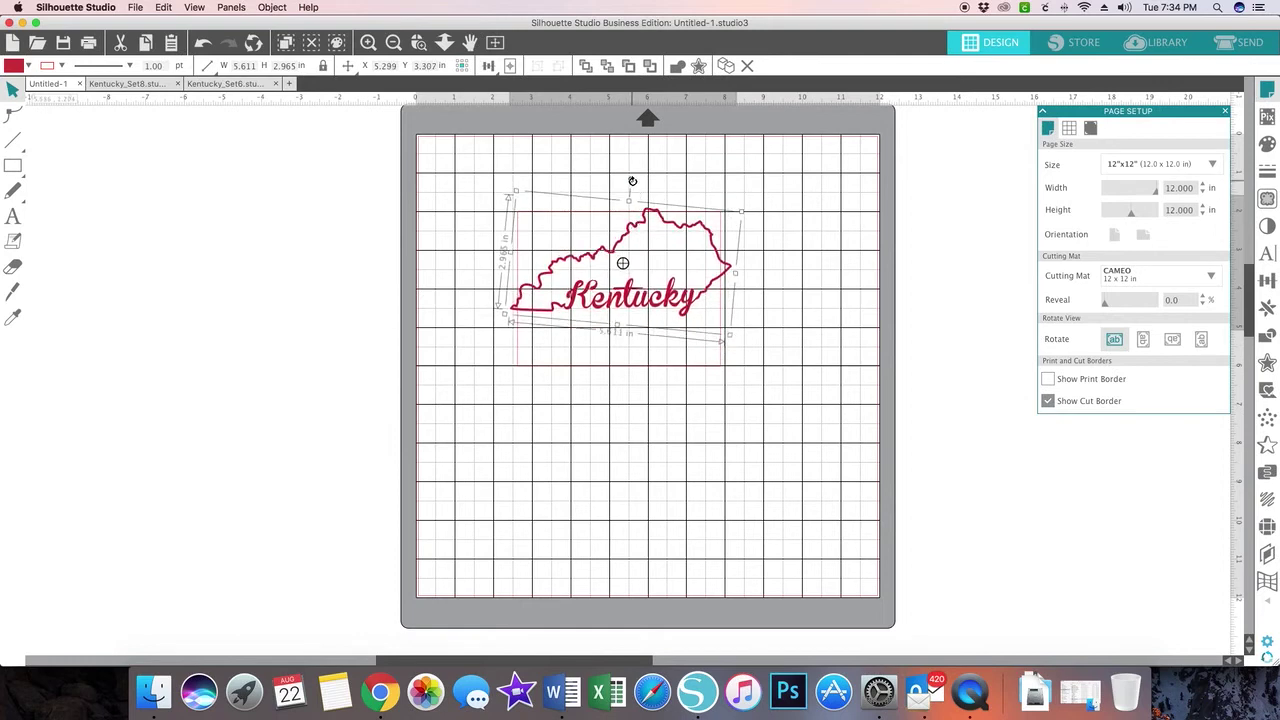
{"action": "left_click_drag", "start_coordinate": [632, 181], "coordinate": [632, 181]}
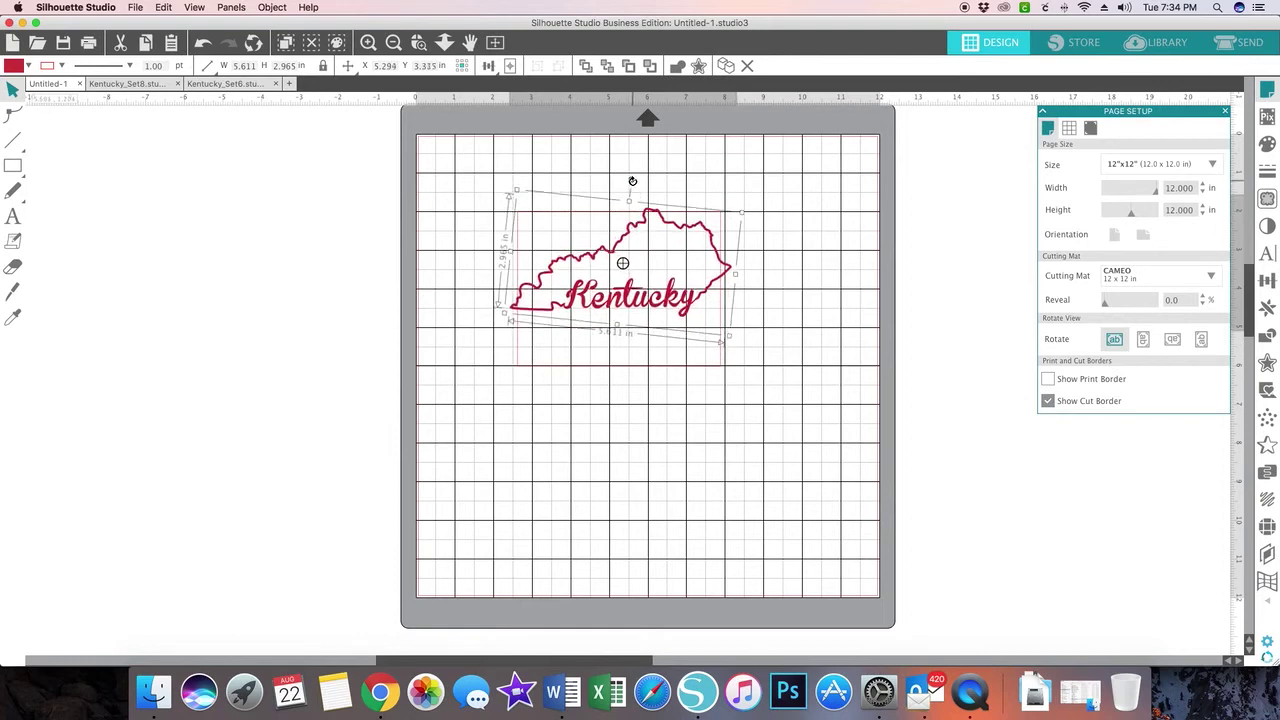
{"action": "left_click", "coordinate": [662, 437]}
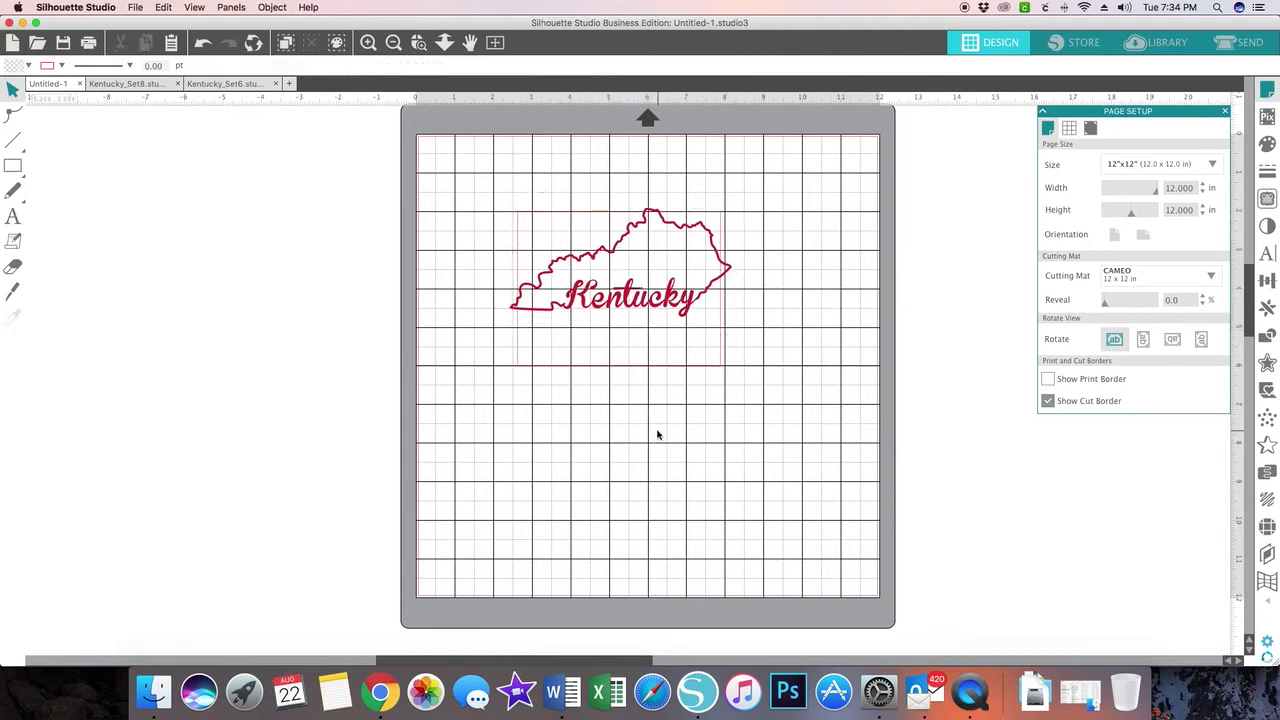
{"action": "left_click", "coordinate": [659, 298]}
- Nudge the Kentucky design, then add 'Made In' text below it and select it for restyling
{"action": "left_click_drag", "start_coordinate": [659, 298], "coordinate": [660, 305]}
{"action": "key", "text": "Escape"}
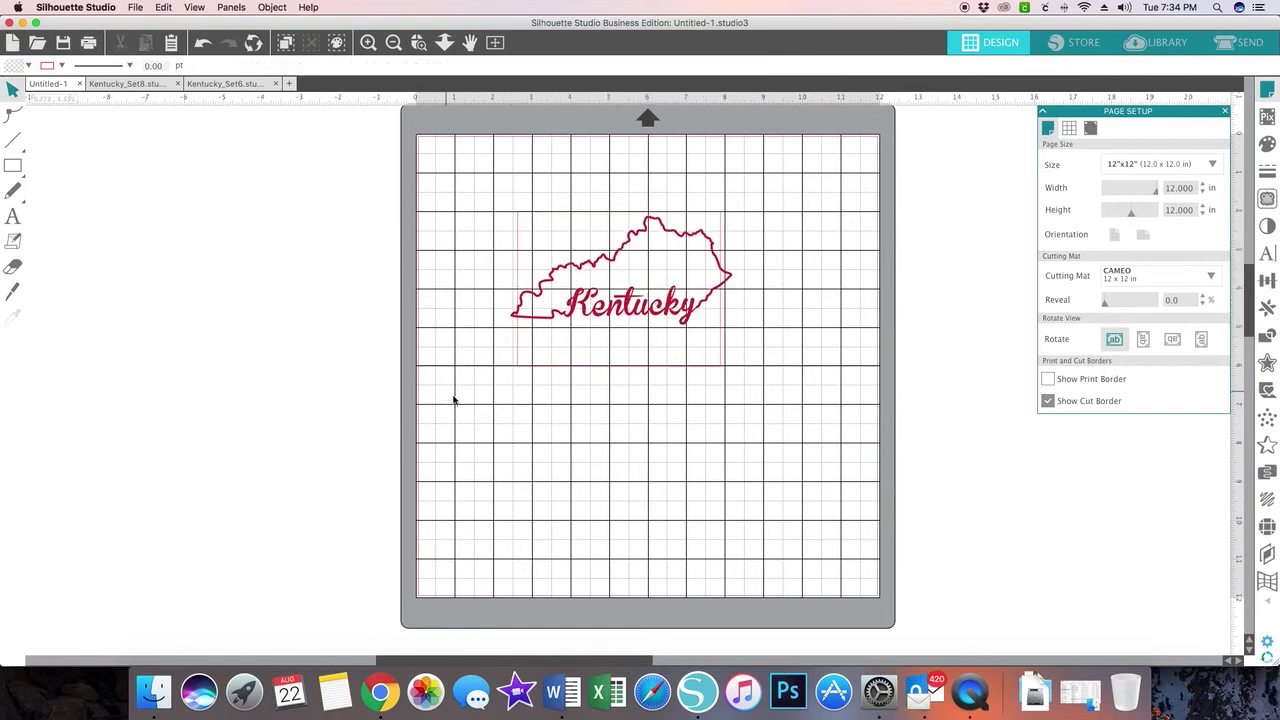
{"action": "left_click", "coordinate": [13, 217]}
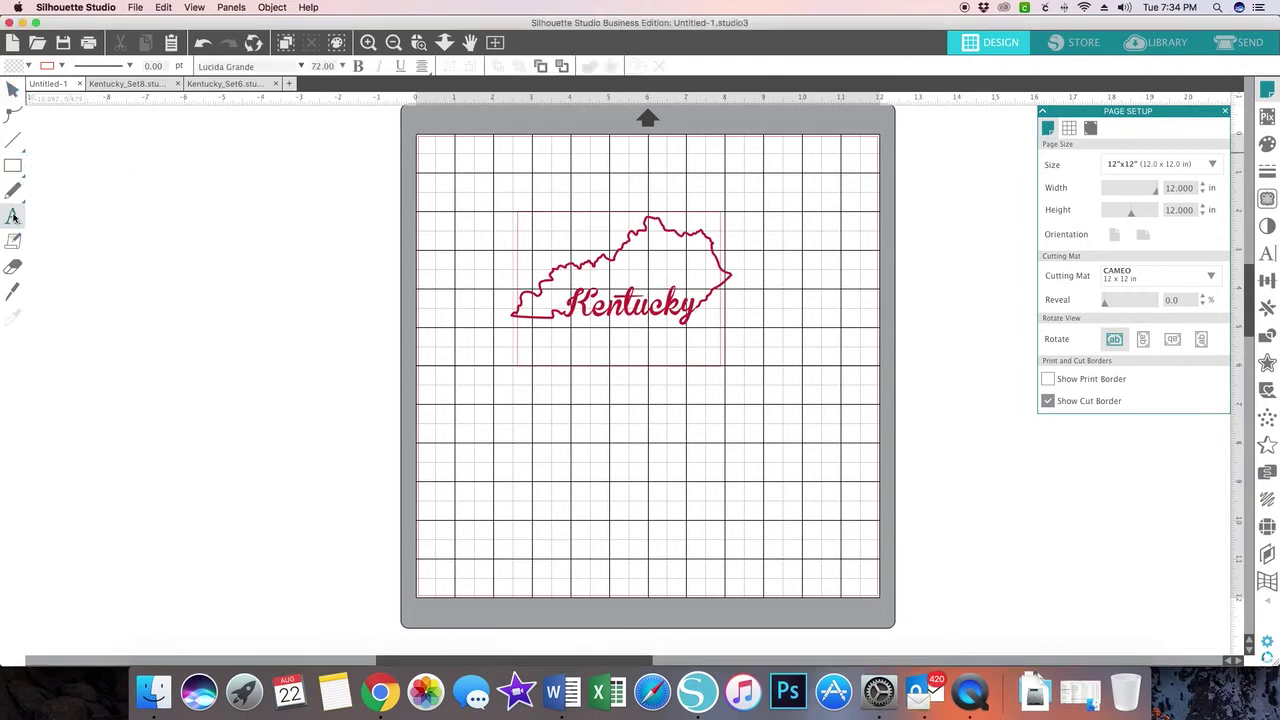
{"action": "left_click", "coordinate": [441, 473]}
{"action": "type", "text": "Made"}
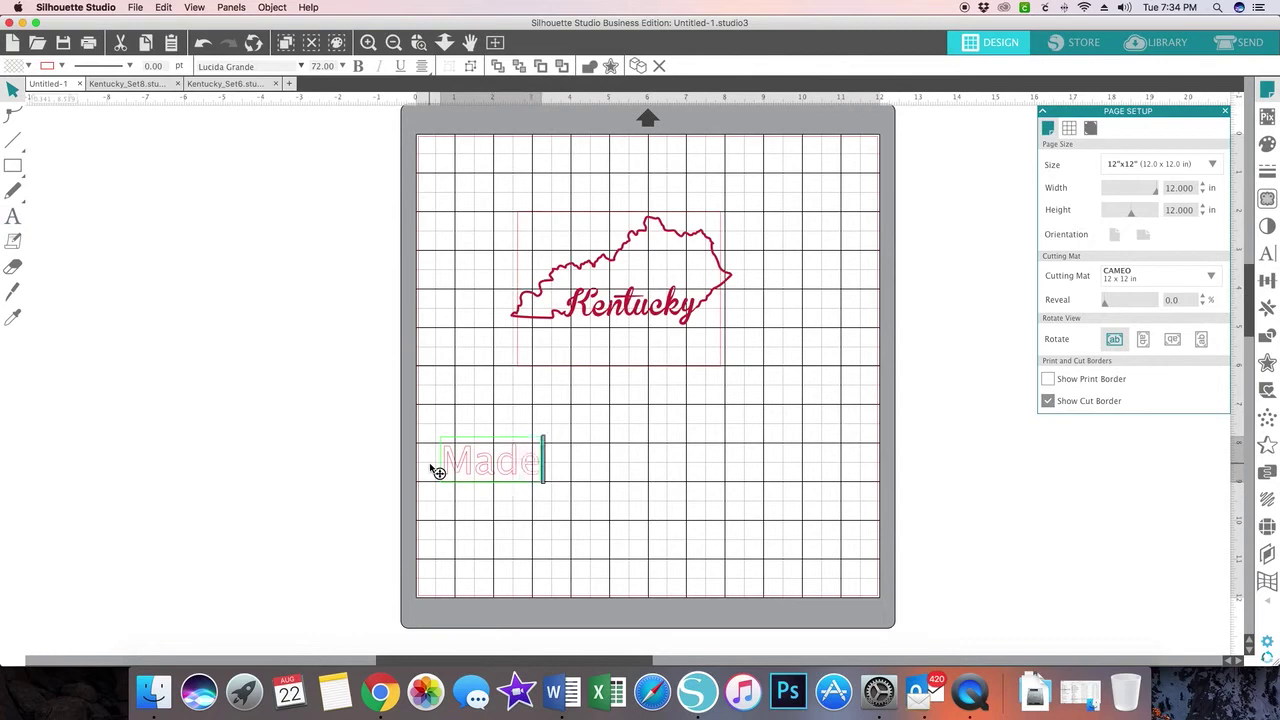
{"action": "type", "text": " In"}
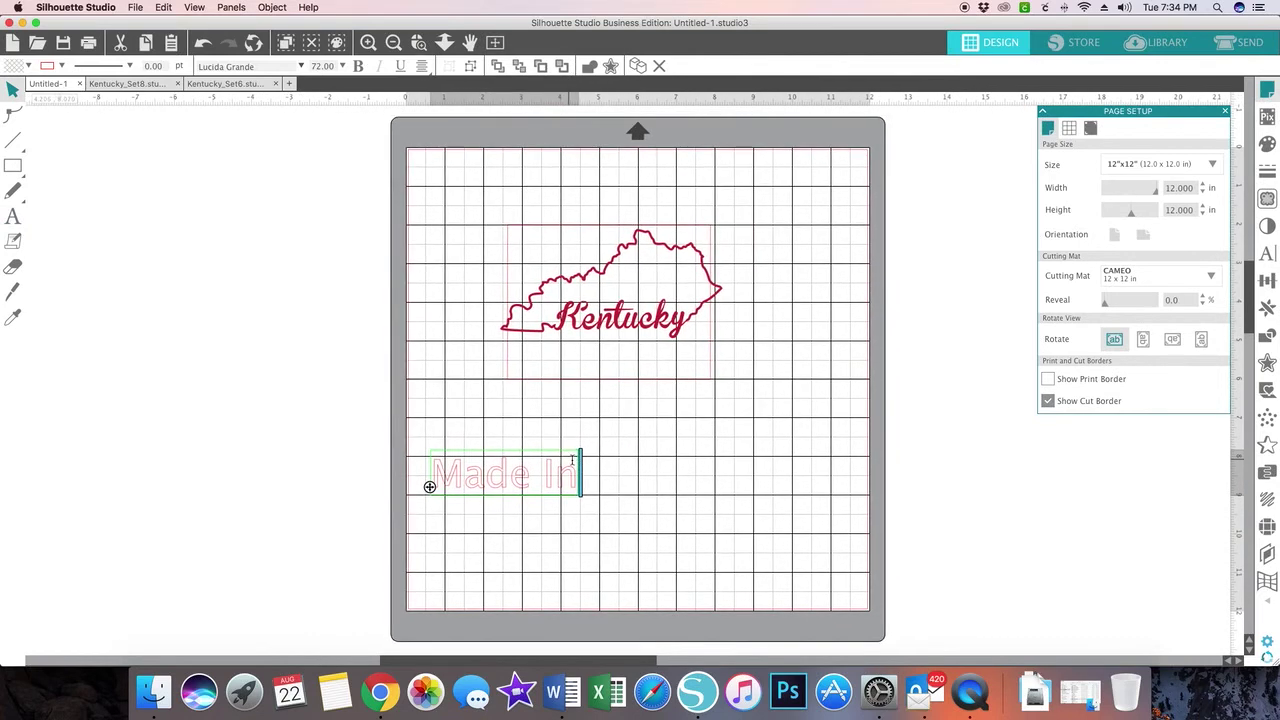
{"action": "key", "text": "shift+Left"}
{"action": "key", "text": "shift+Left"}
{"action": "key", "text": "shift+Left"}
{"action": "key", "text": "shift+Left"}
{"action": "key", "text": "shift+Left"}
{"action": "key", "text": "shift+Left"}
{"action": "key", "text": "shift+Left"}
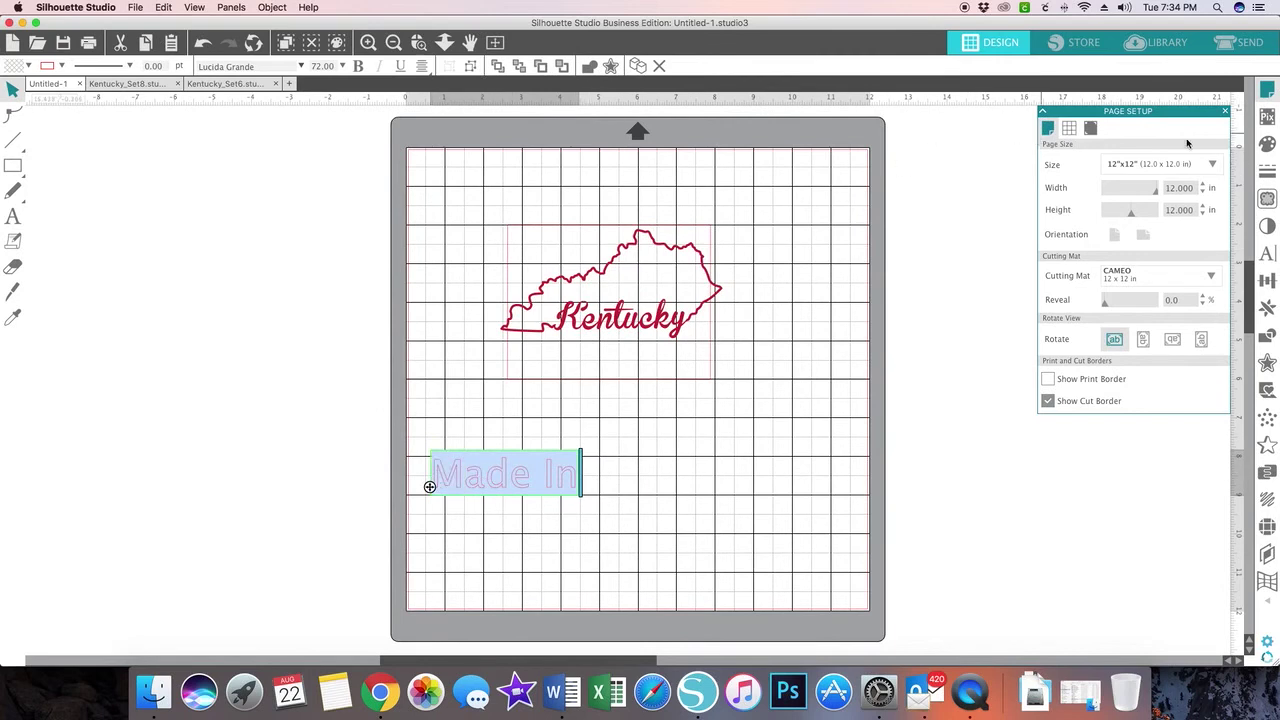
- Preview LDJ Sweet Potatoes, LDJ Thankful, Letters To Santa Bold and KiddoFont on 'Made In'
{"action": "left_click", "coordinate": [1268, 256]}
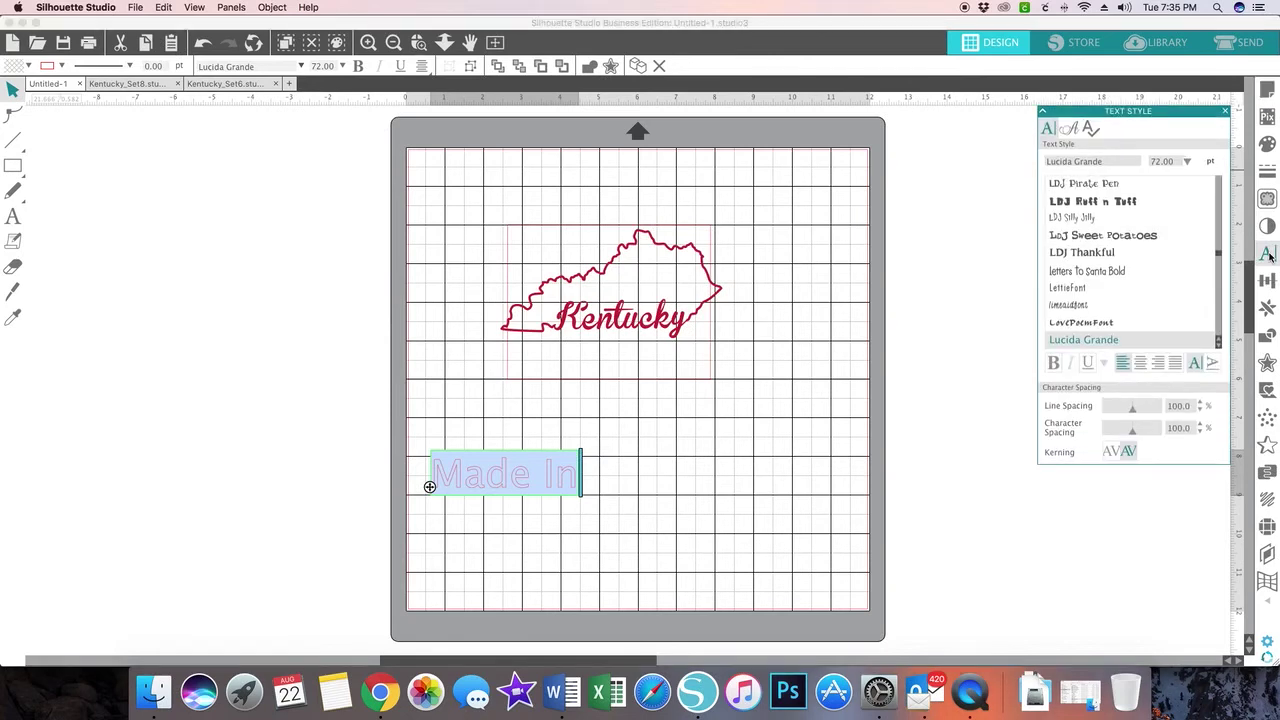
{"action": "left_click", "coordinate": [1147, 236]}
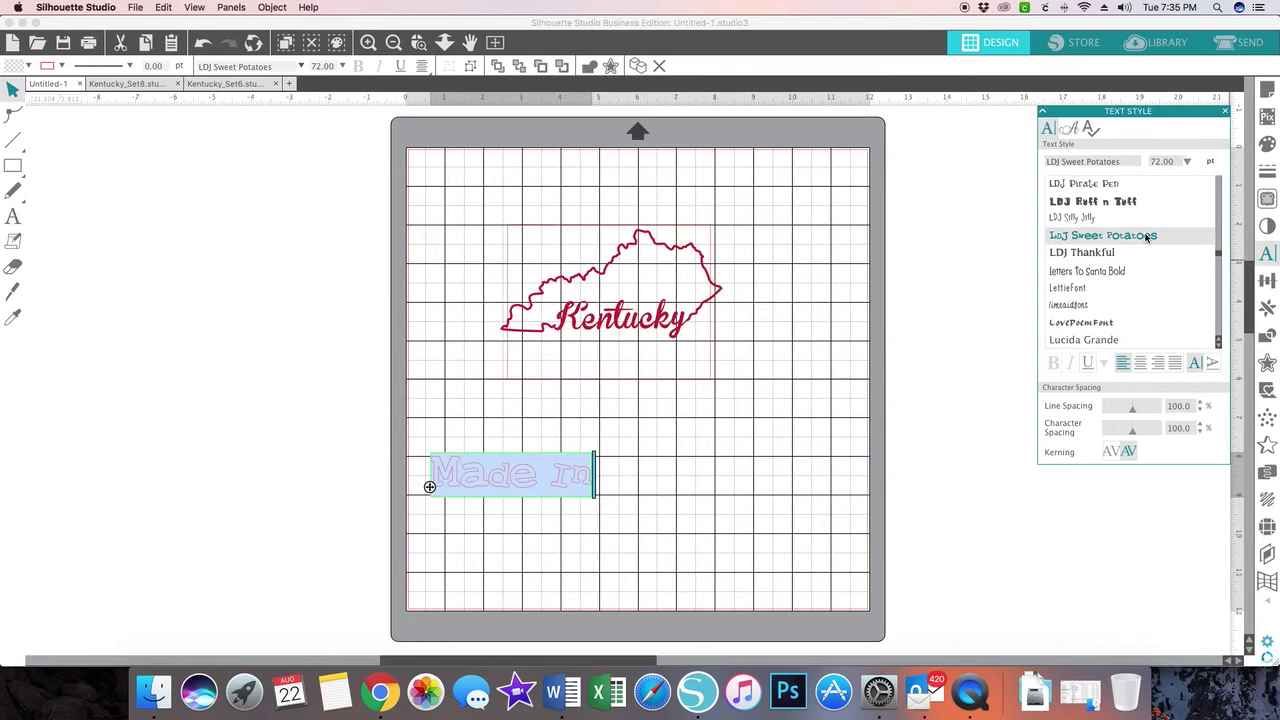
{"action": "left_click", "coordinate": [1116, 254]}
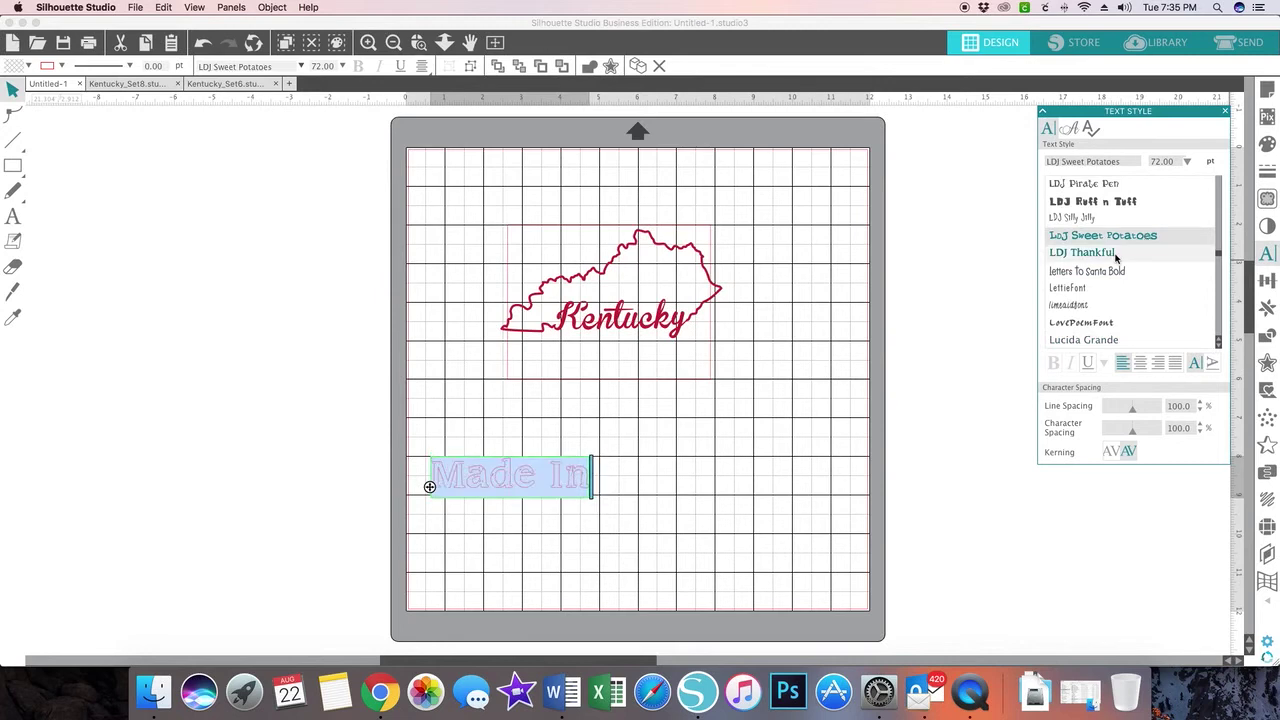
{"action": "left_click", "coordinate": [1108, 272]}
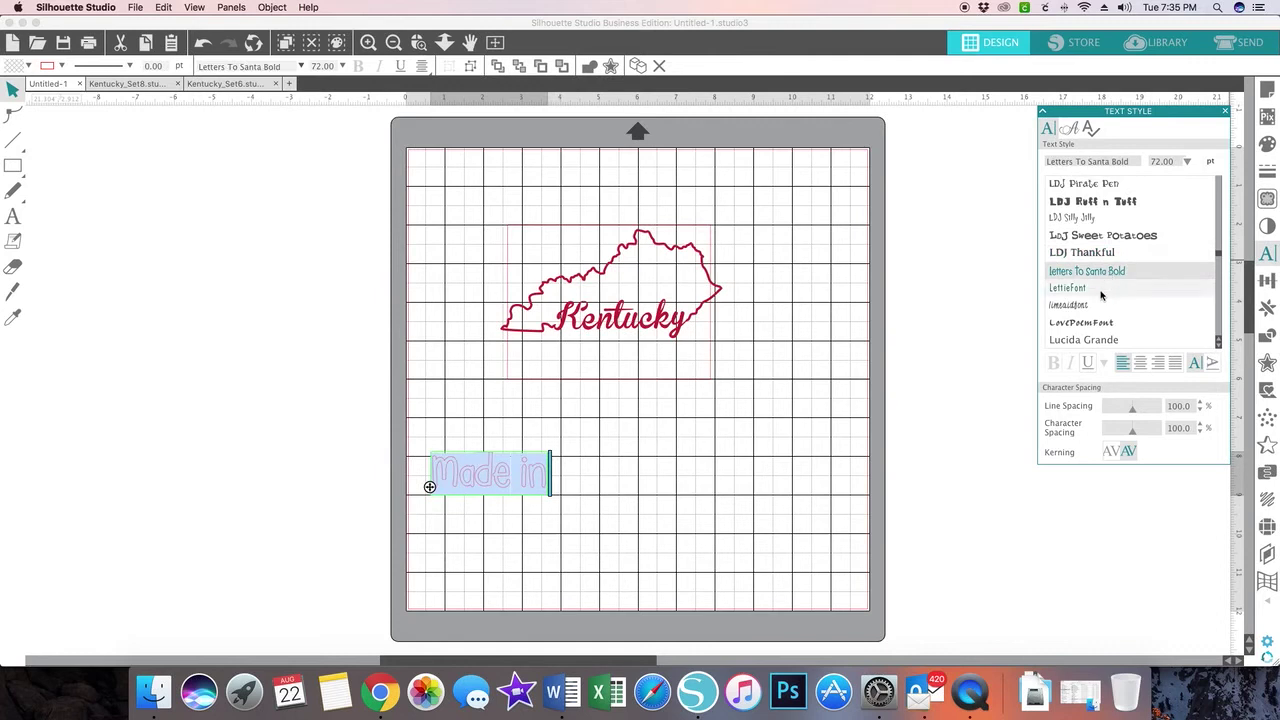
{"action": "left_click_drag", "start_coordinate": [1218, 256], "coordinate": [1219, 240]}
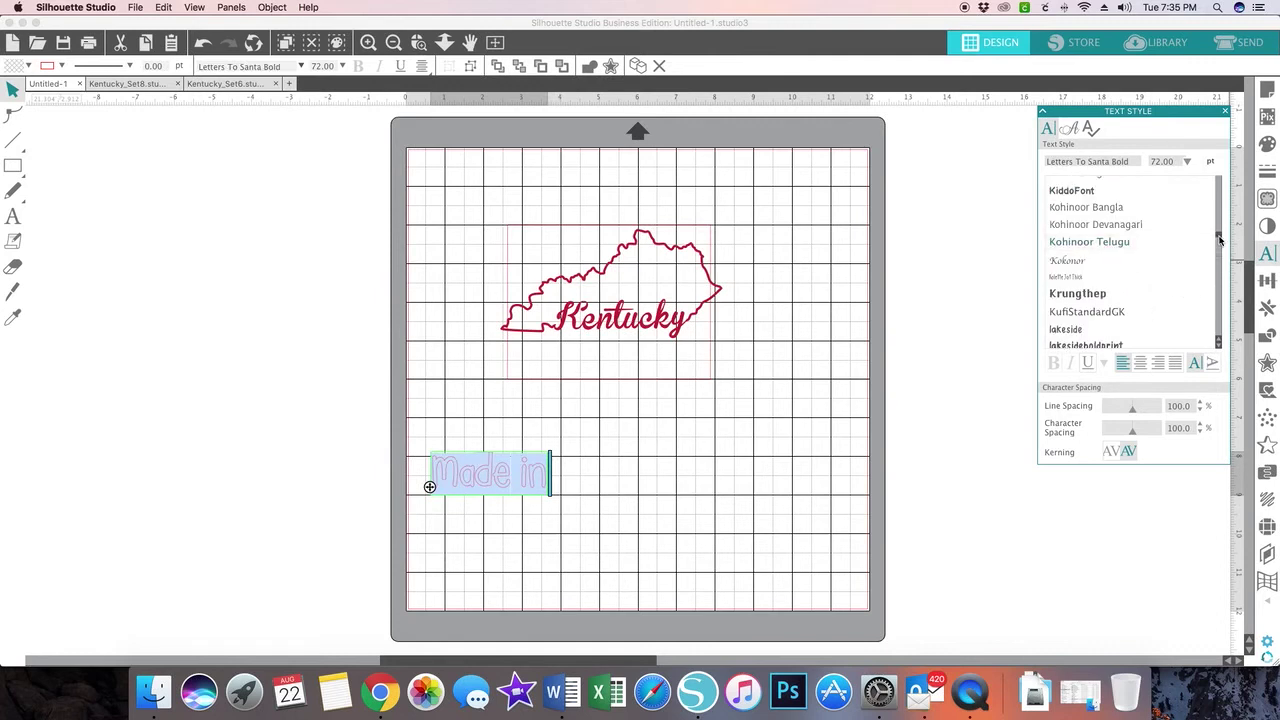
{"action": "left_click", "coordinate": [1069, 191]}
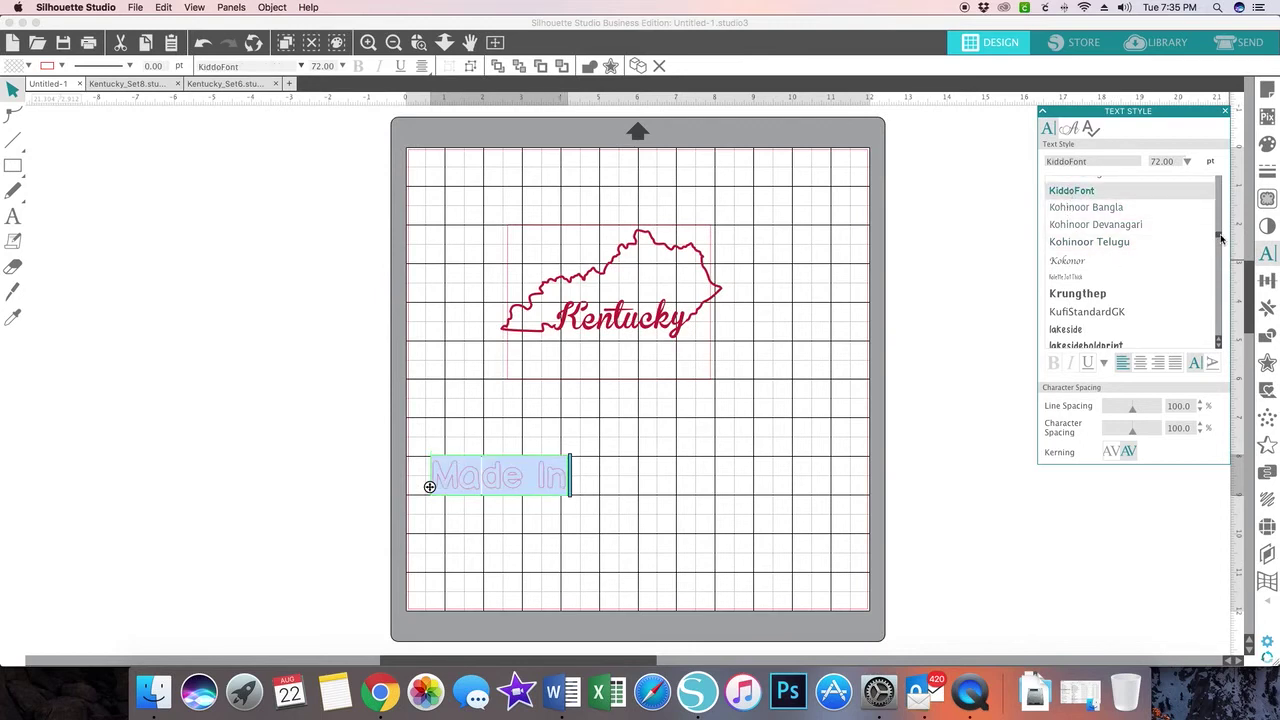
{"action": "left_click_drag", "start_coordinate": [1218, 234], "coordinate": [1218, 245]}
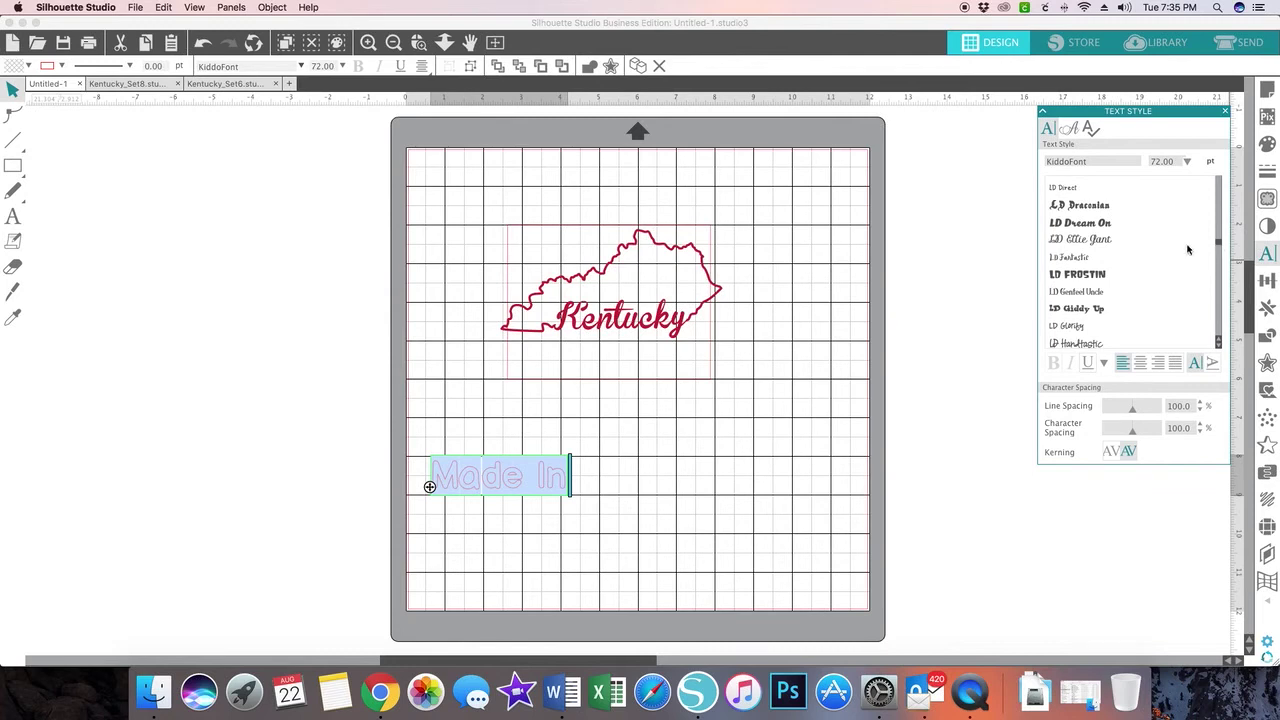
- Try LD Frostin and LD Lucky Duck, then revert to LD Giddy Up
{"action": "left_click", "coordinate": [1077, 275]}
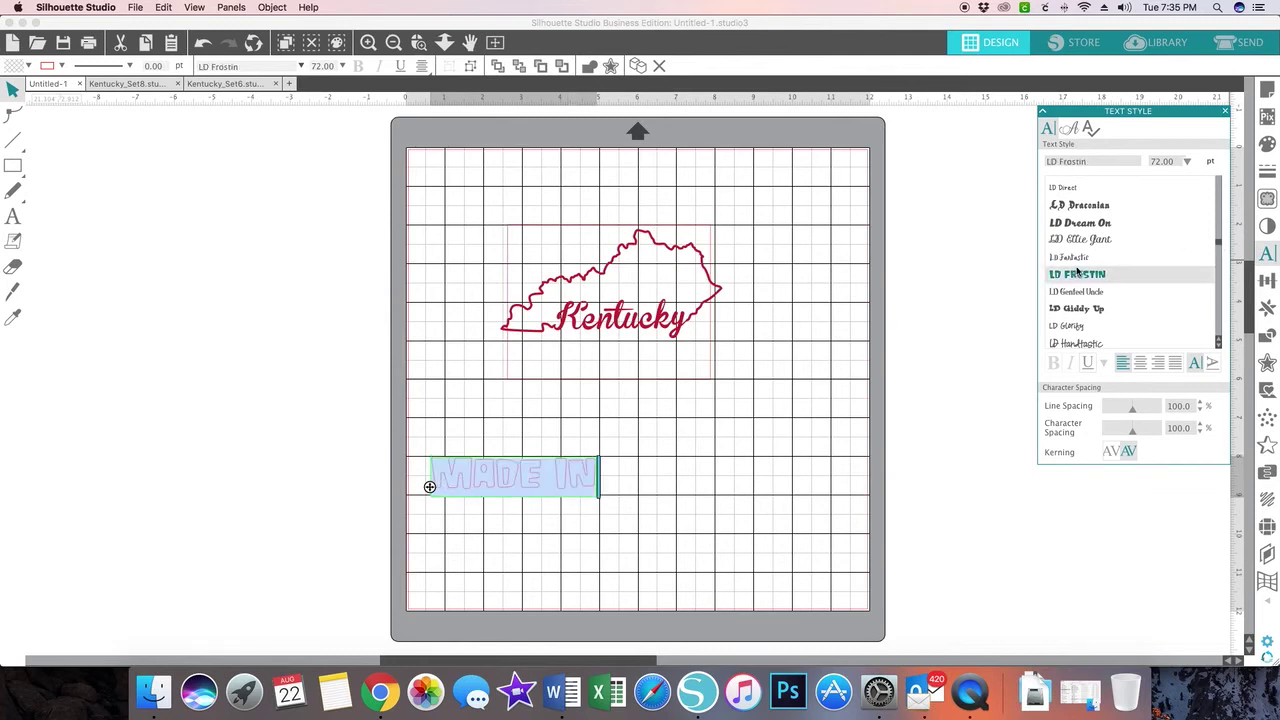
{"action": "left_click", "coordinate": [1076, 308]}
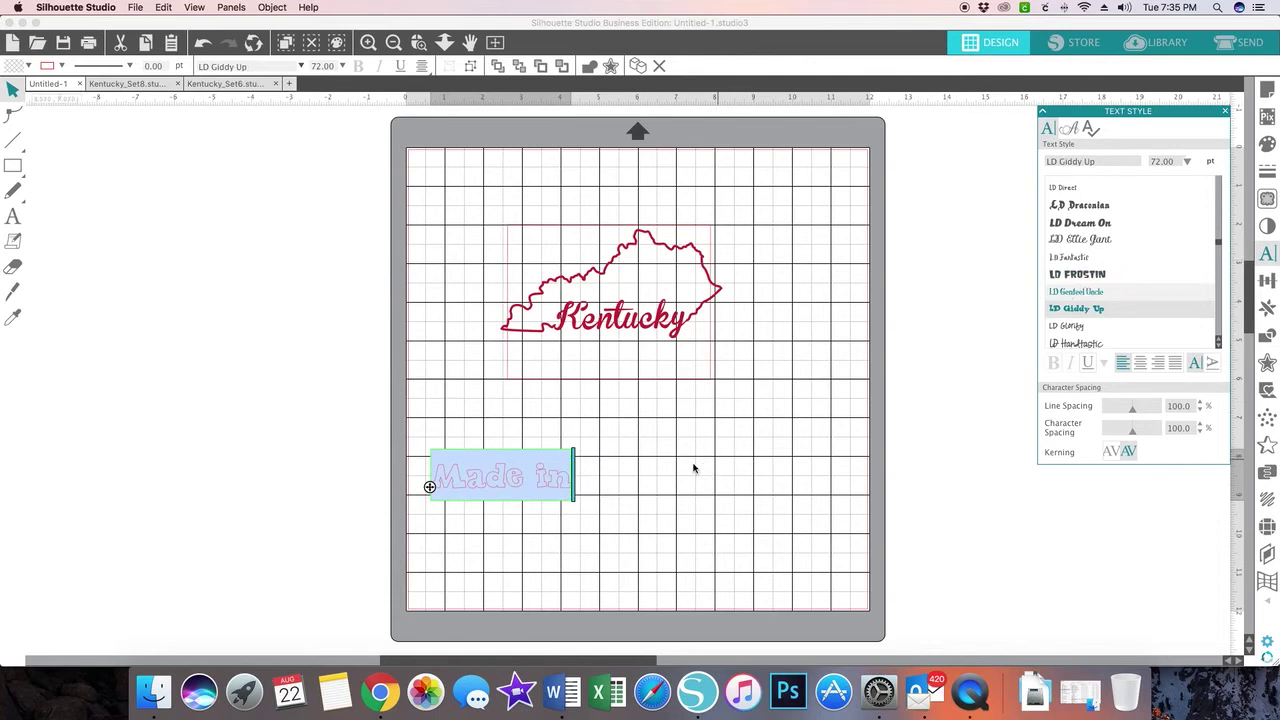
{"action": "left_click", "coordinate": [1218, 344]}
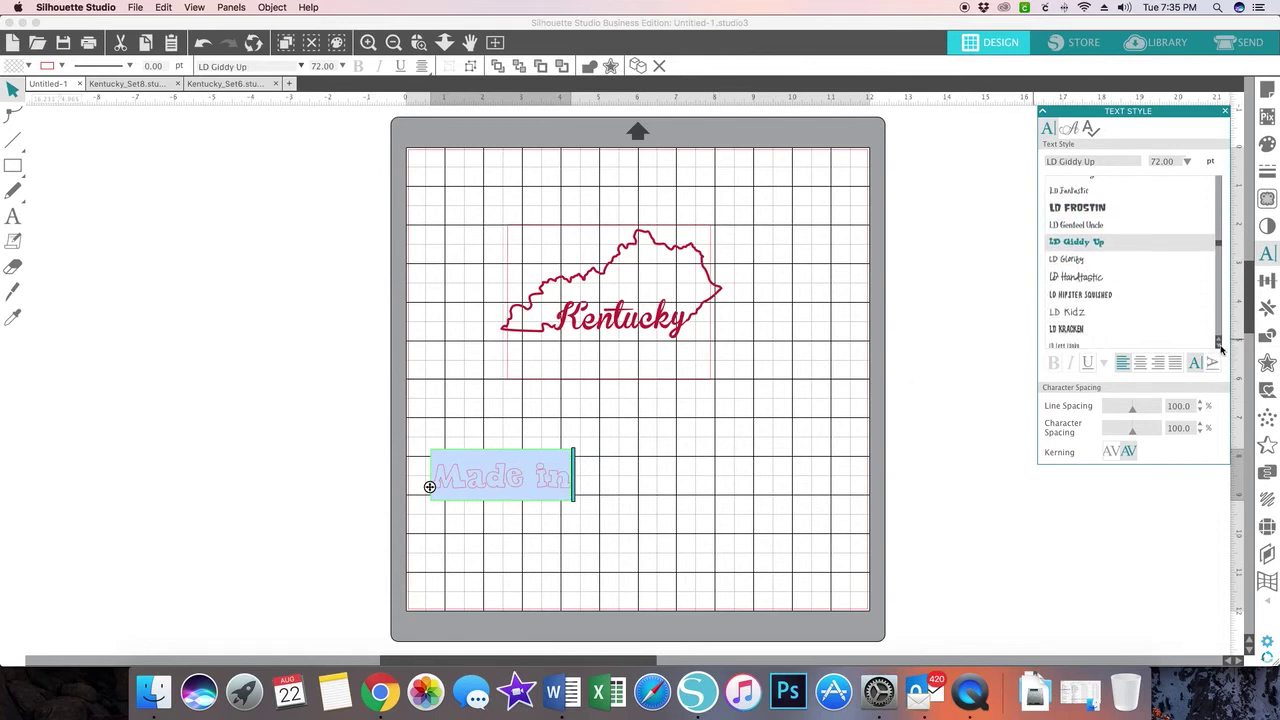
{"action": "left_click", "coordinate": [1220, 346]}
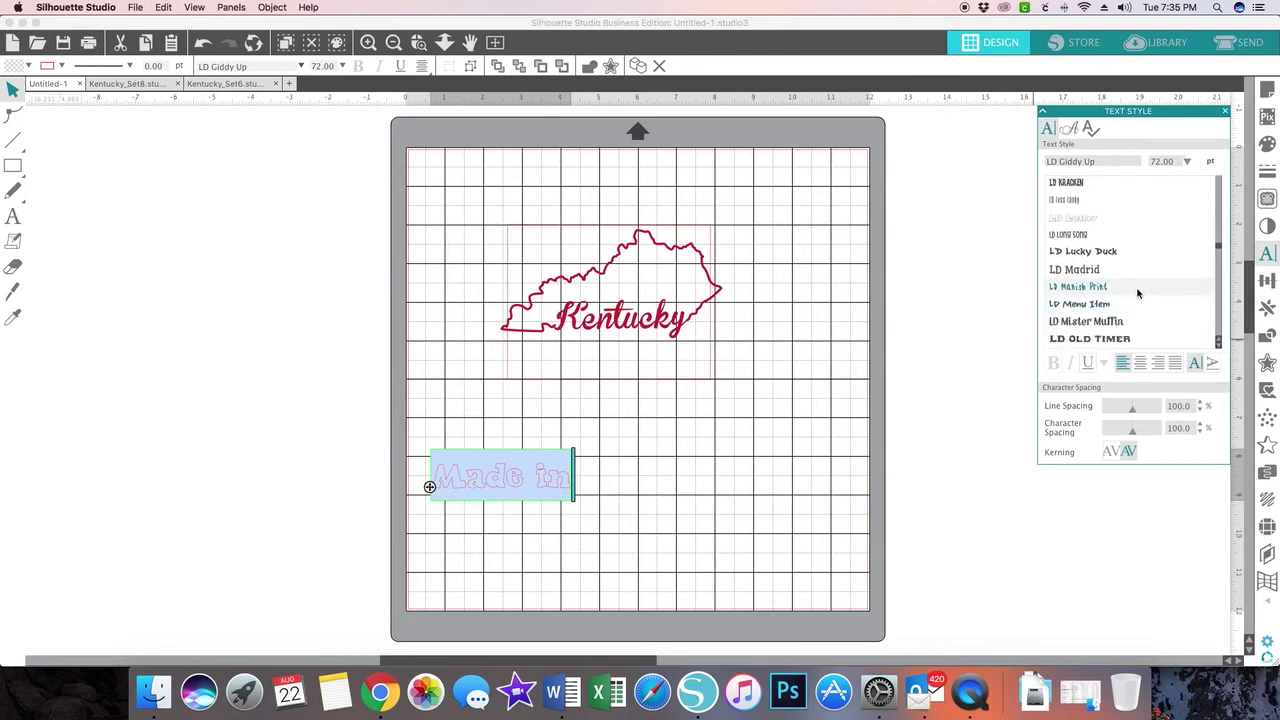
{"action": "left_click", "coordinate": [1085, 253]}
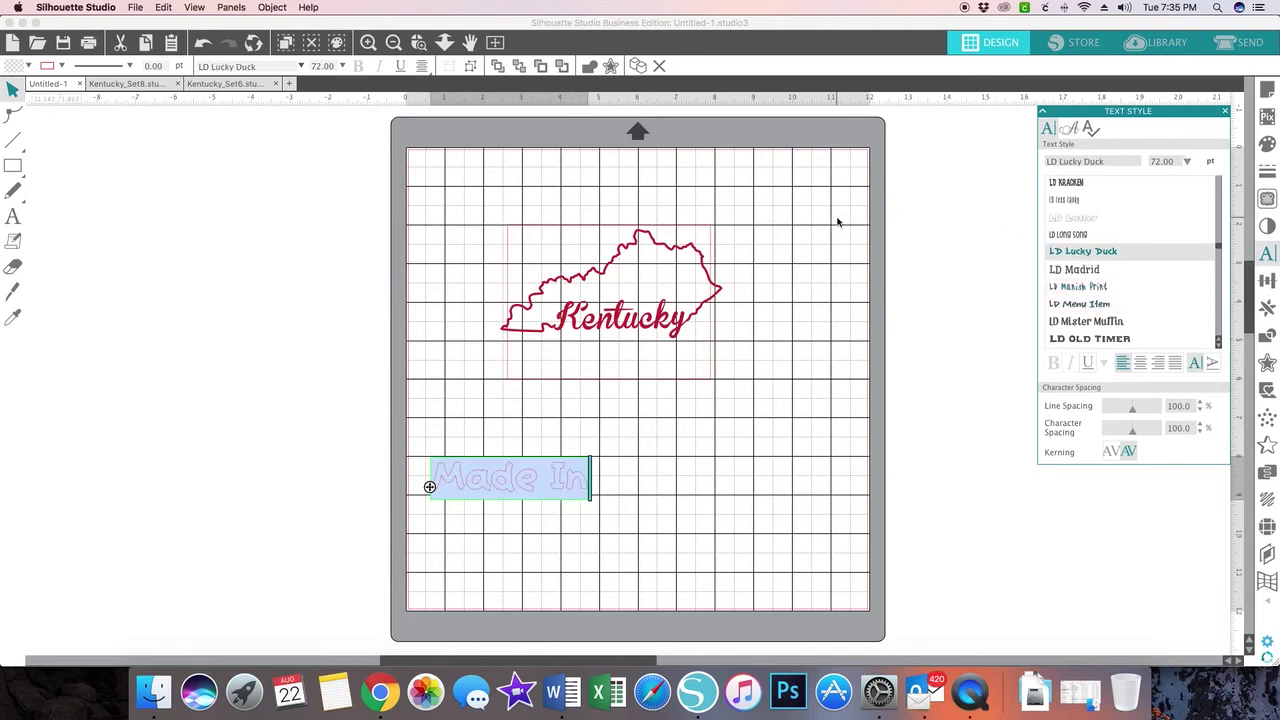
{"action": "left_click", "coordinate": [205, 45]}
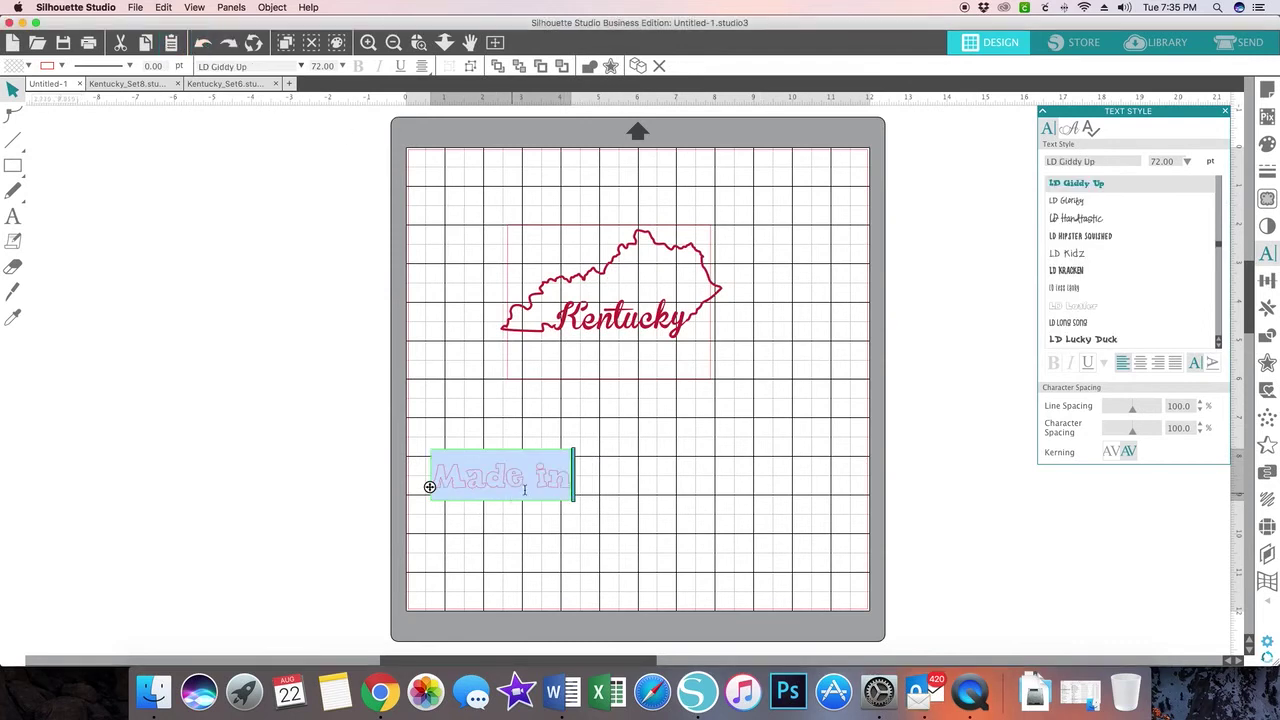
- Move 'Made in' into the top of the Kentucky outline and resize it to about 73.62 pt
{"action": "left_click", "coordinate": [773, 532]}
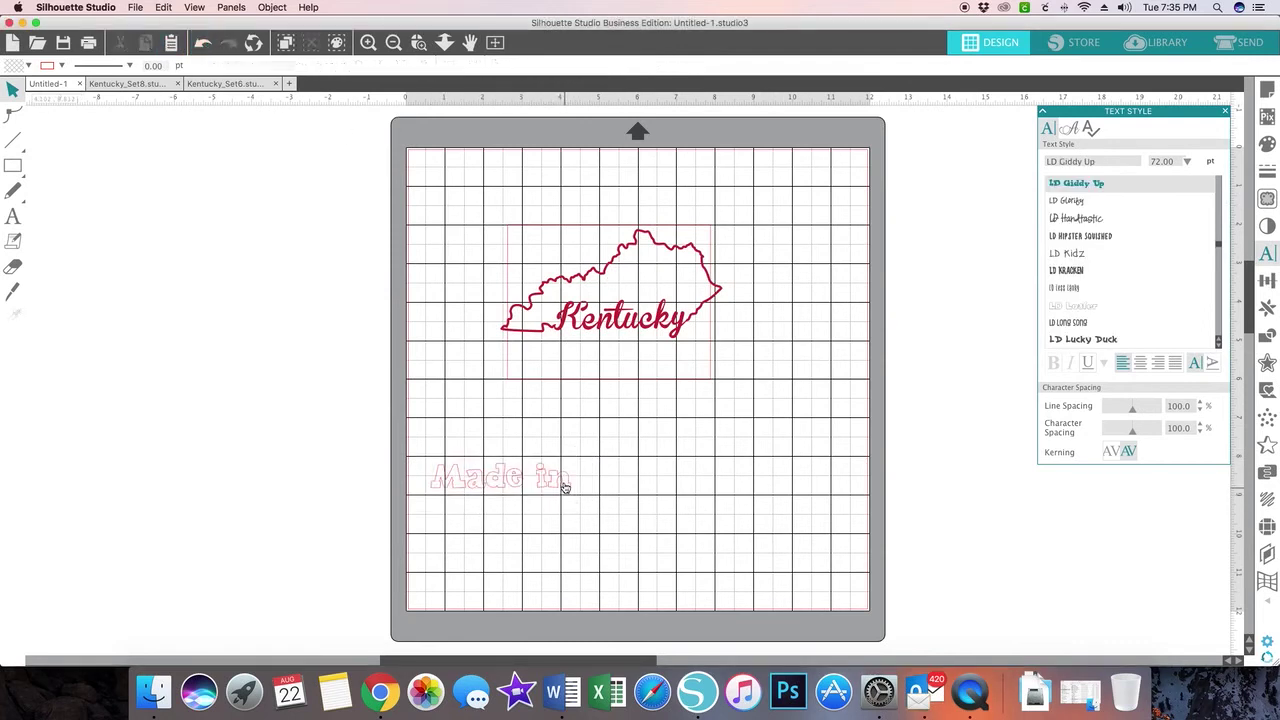
{"action": "left_click_drag", "start_coordinate": [482, 486], "coordinate": [790, 347]}
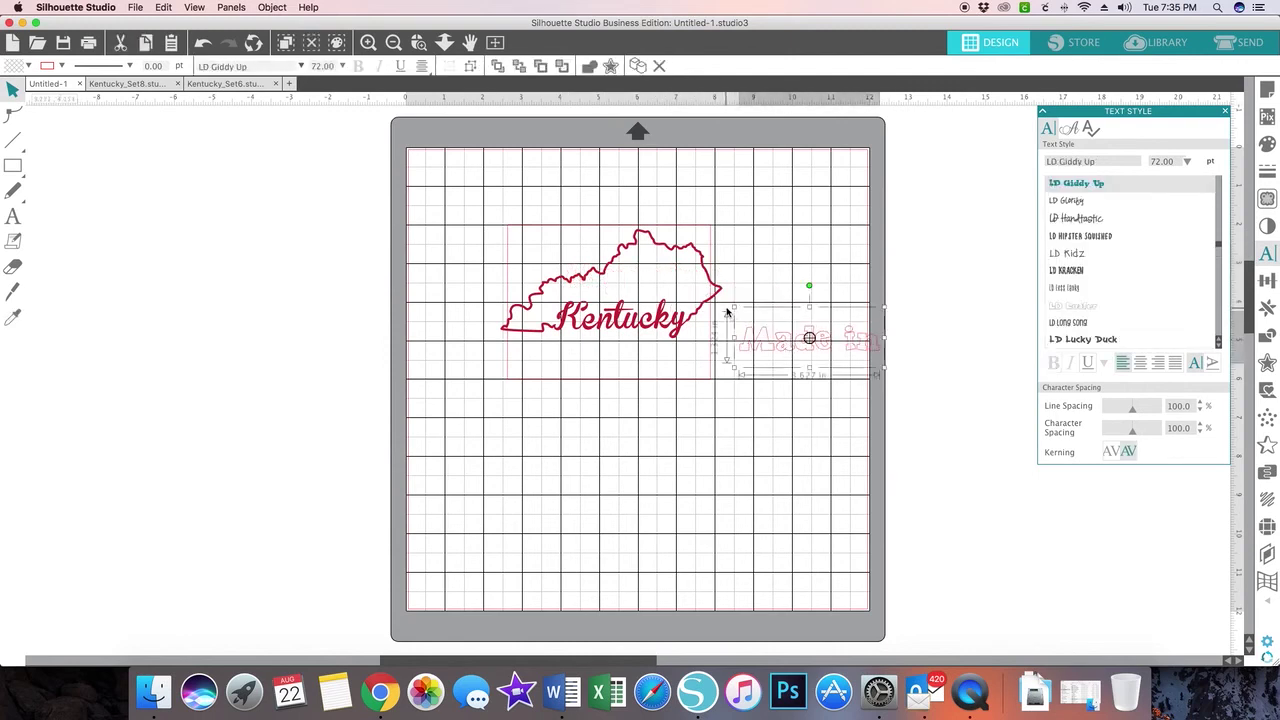
{"action": "left_click_drag", "start_coordinate": [735, 309], "coordinate": [619, 289]}
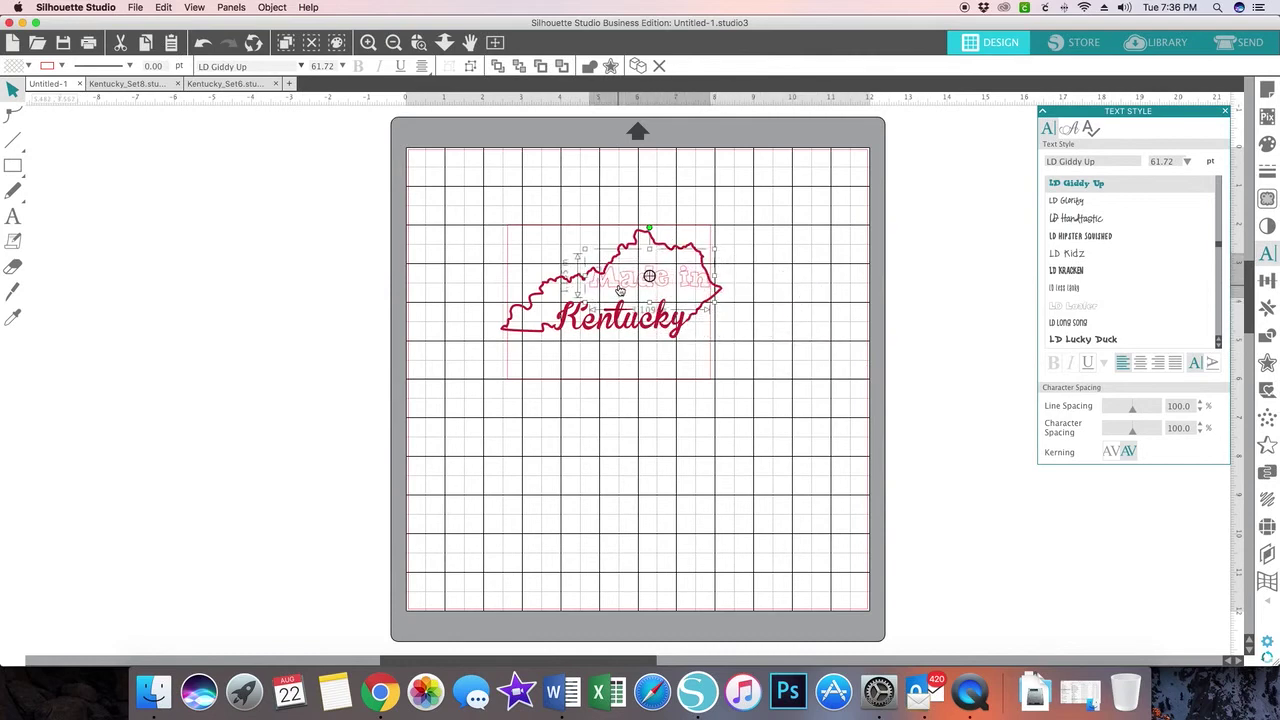
{"action": "left_click_drag", "start_coordinate": [713, 308], "coordinate": [737, 312]}
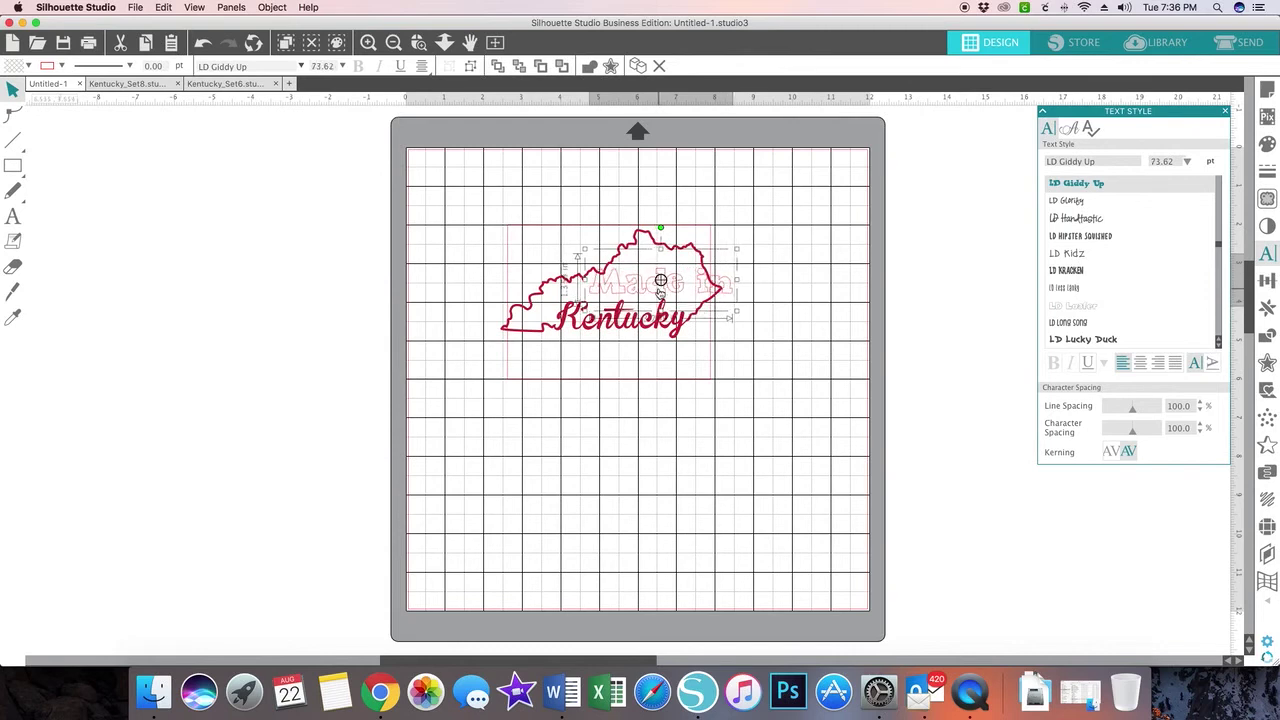
{"action": "scroll", "coordinate": [593, 174], "scroll_direction": "up", "scroll_amount": 1}
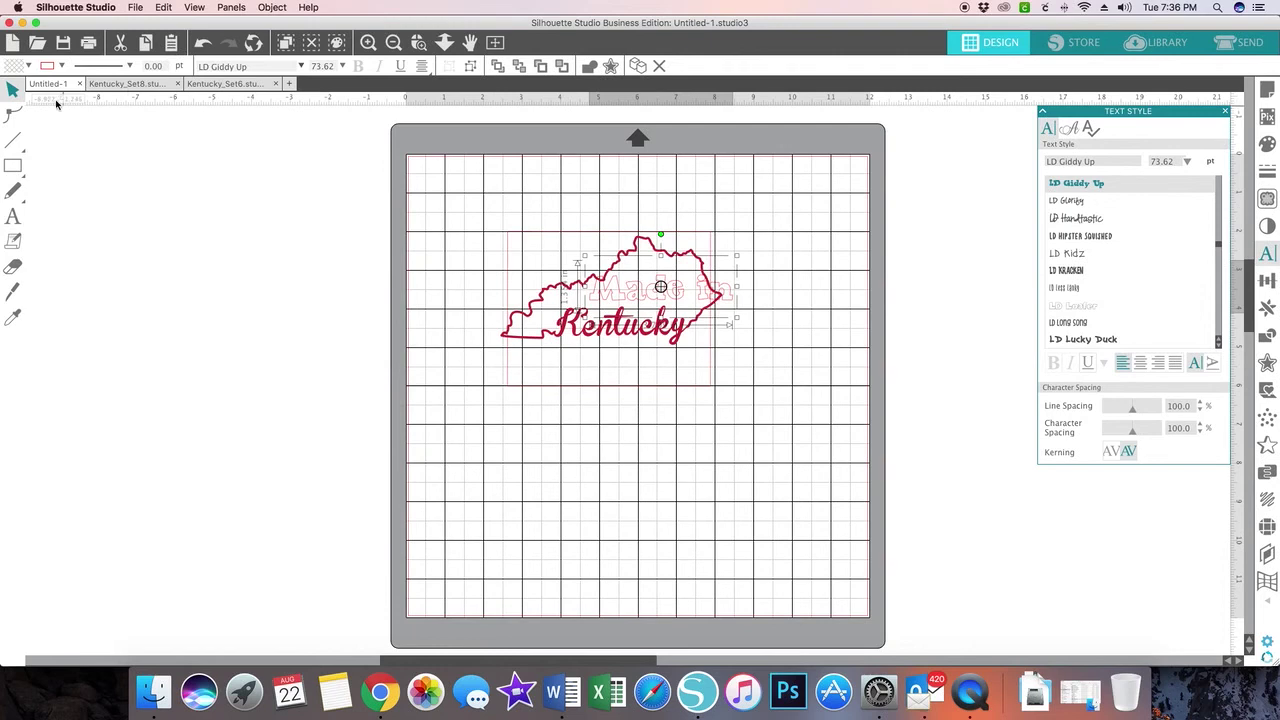
- Fill the 'Made in' text black and shift it left to center it above the script
{"action": "left_click", "coordinate": [29, 66]}
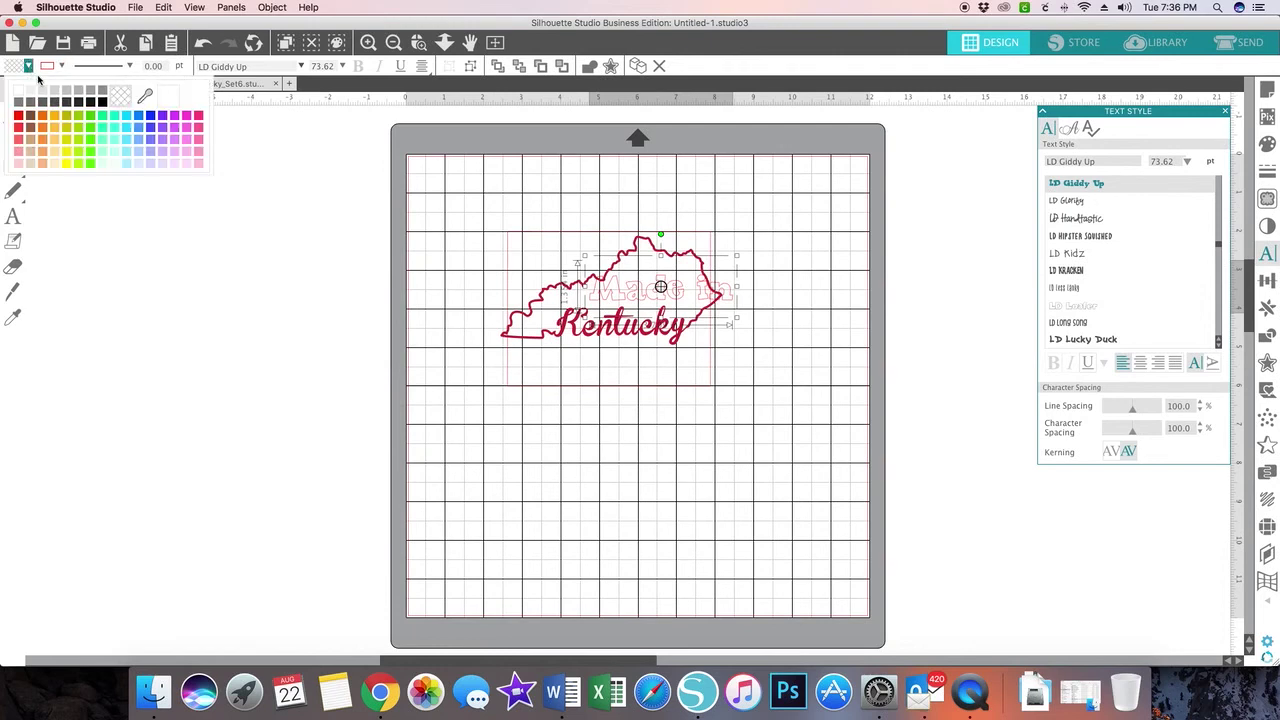
{"action": "left_click", "coordinate": [90, 103]}
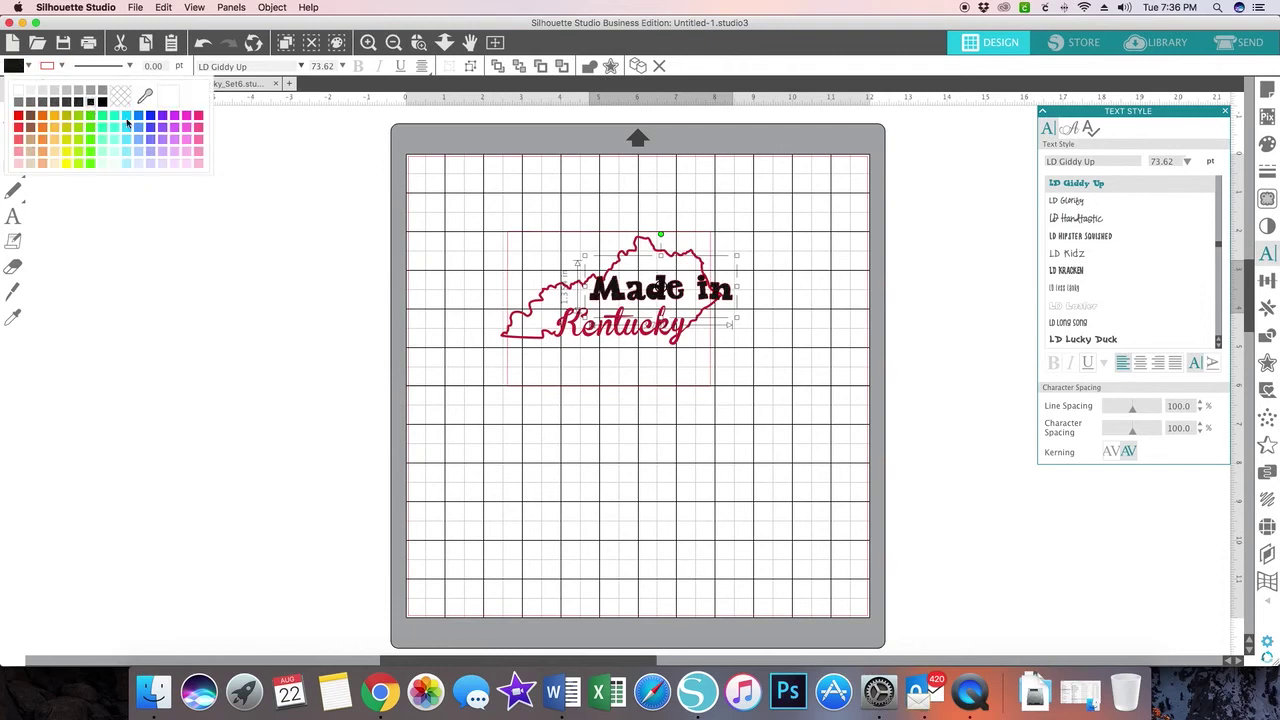
{"action": "left_click", "coordinate": [654, 451]}
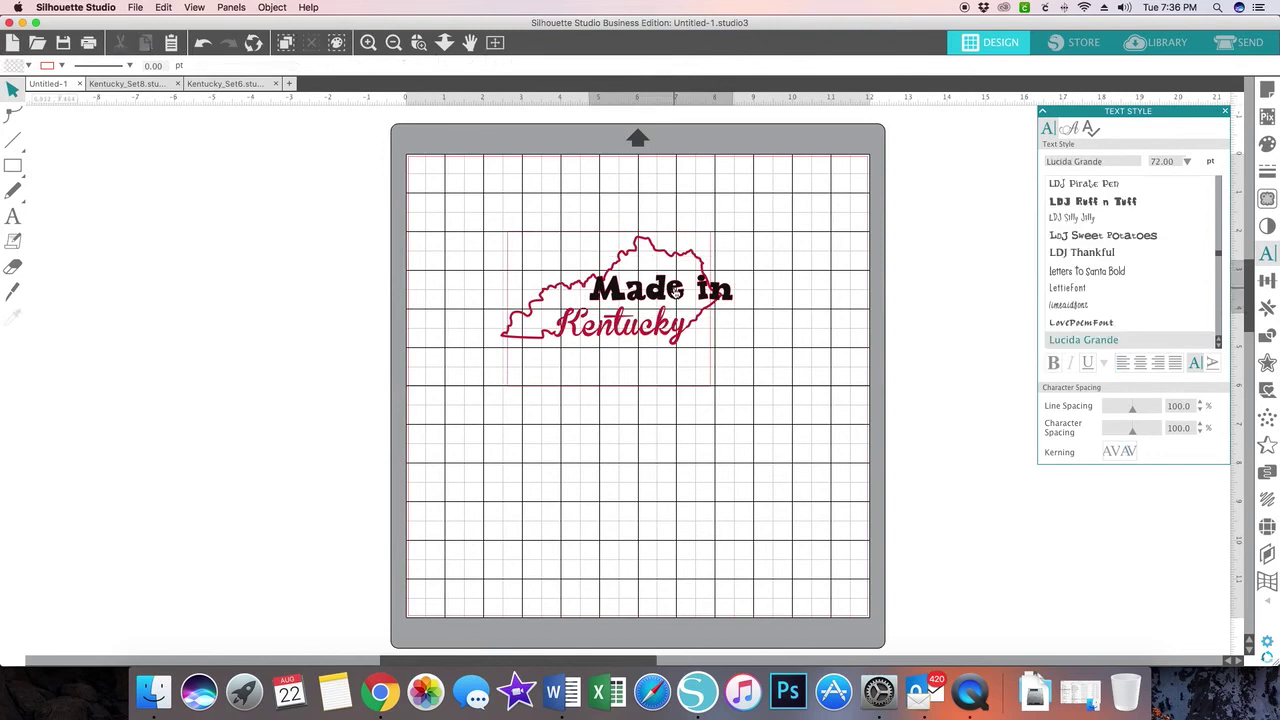
{"action": "left_click_drag", "start_coordinate": [676, 290], "coordinate": [646, 291]}
{"action": "key", "text": "Escape"}
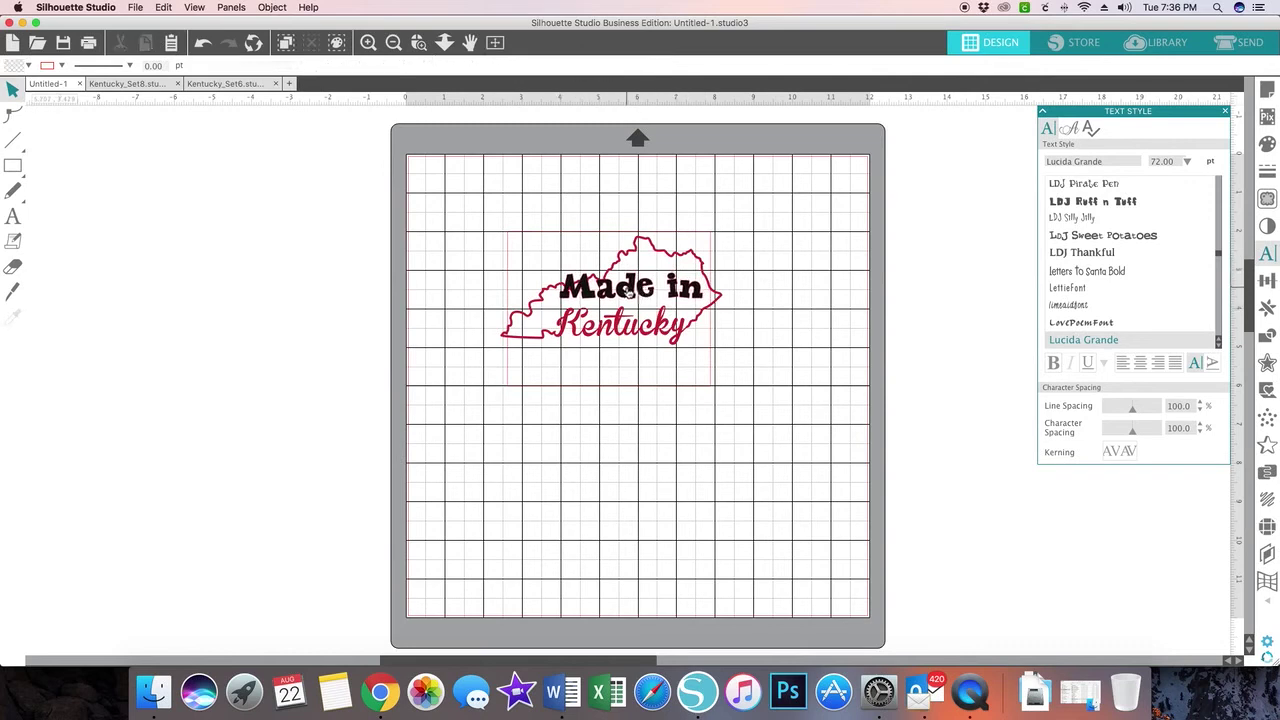
{"action": "scroll", "coordinate": [878, 162], "scroll_direction": "up", "scroll_amount": 1}
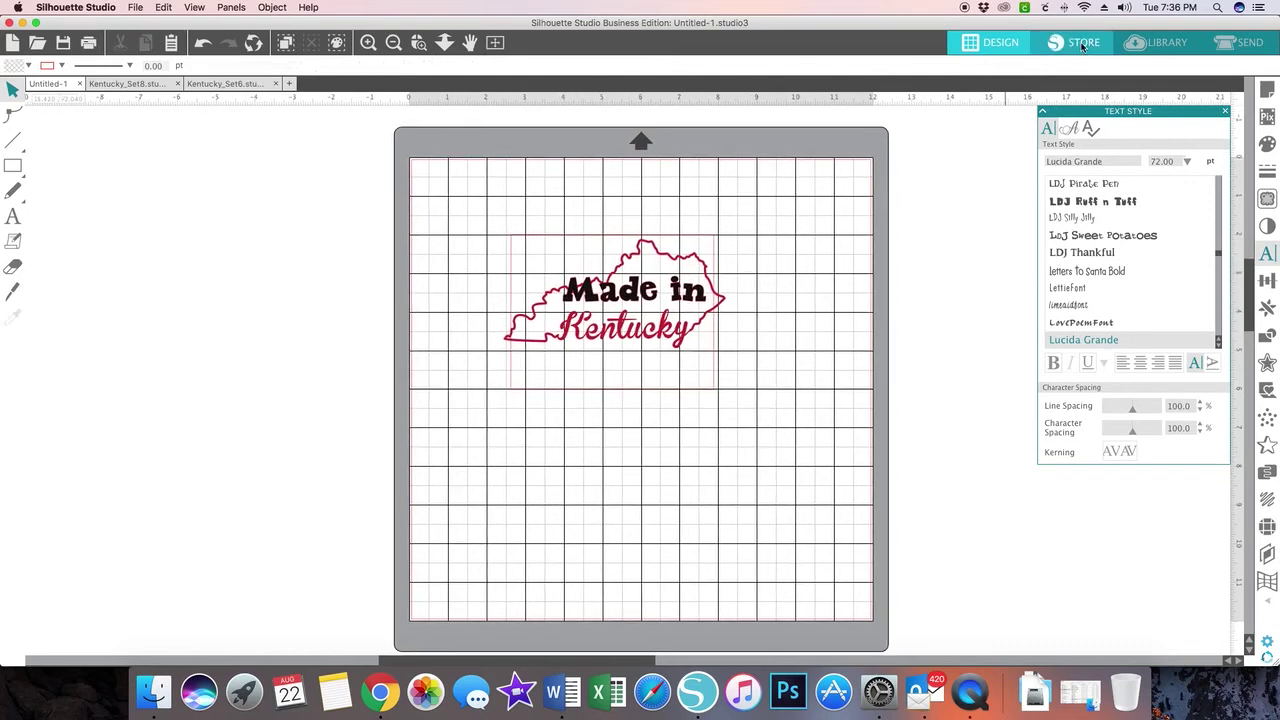
- Open the Library and sign in to the Silhouette Cloud account with its e-mail and password
{"action": "left_click", "coordinate": [1151, 44]}
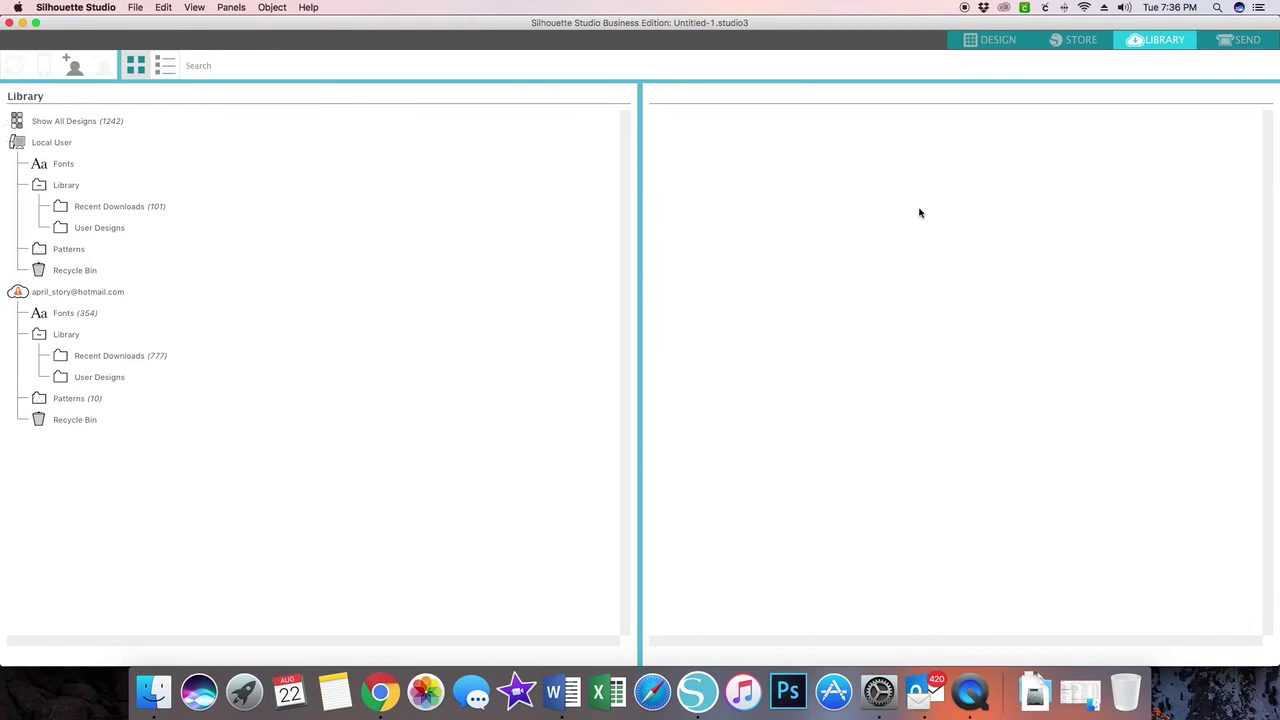
{"action": "left_click", "coordinate": [56, 292]}
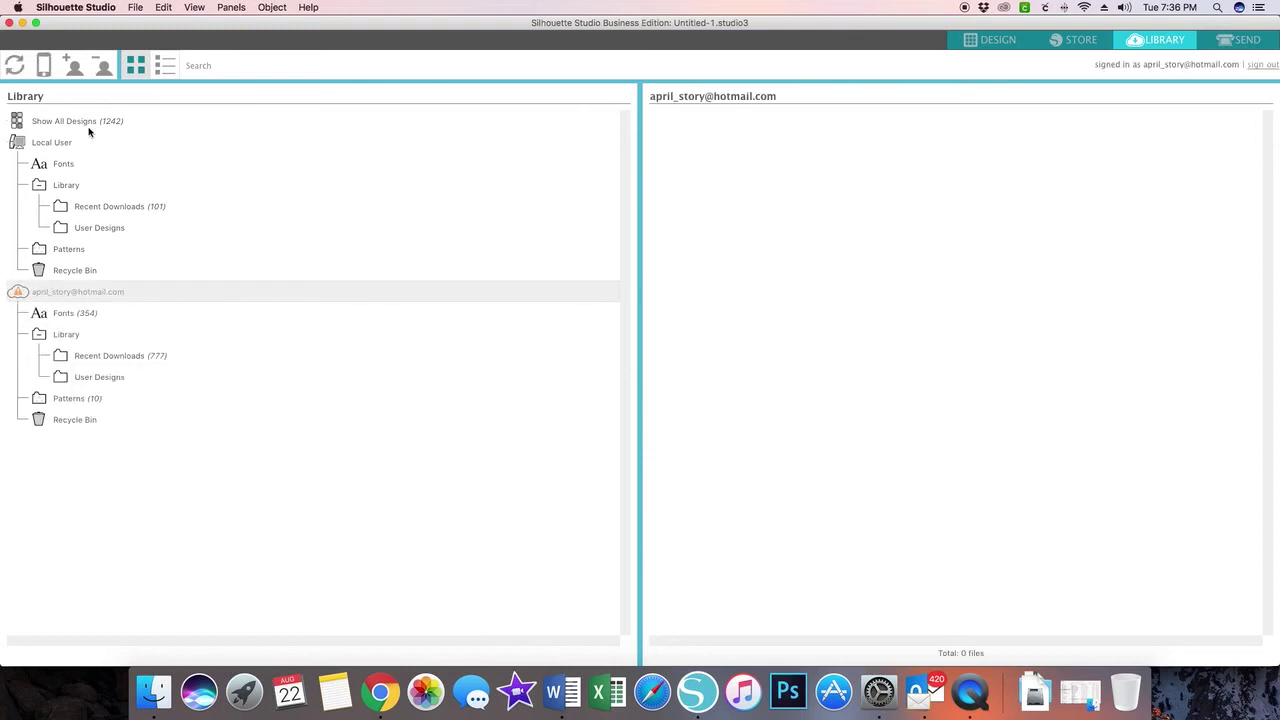
{"action": "left_click", "coordinate": [74, 65]}
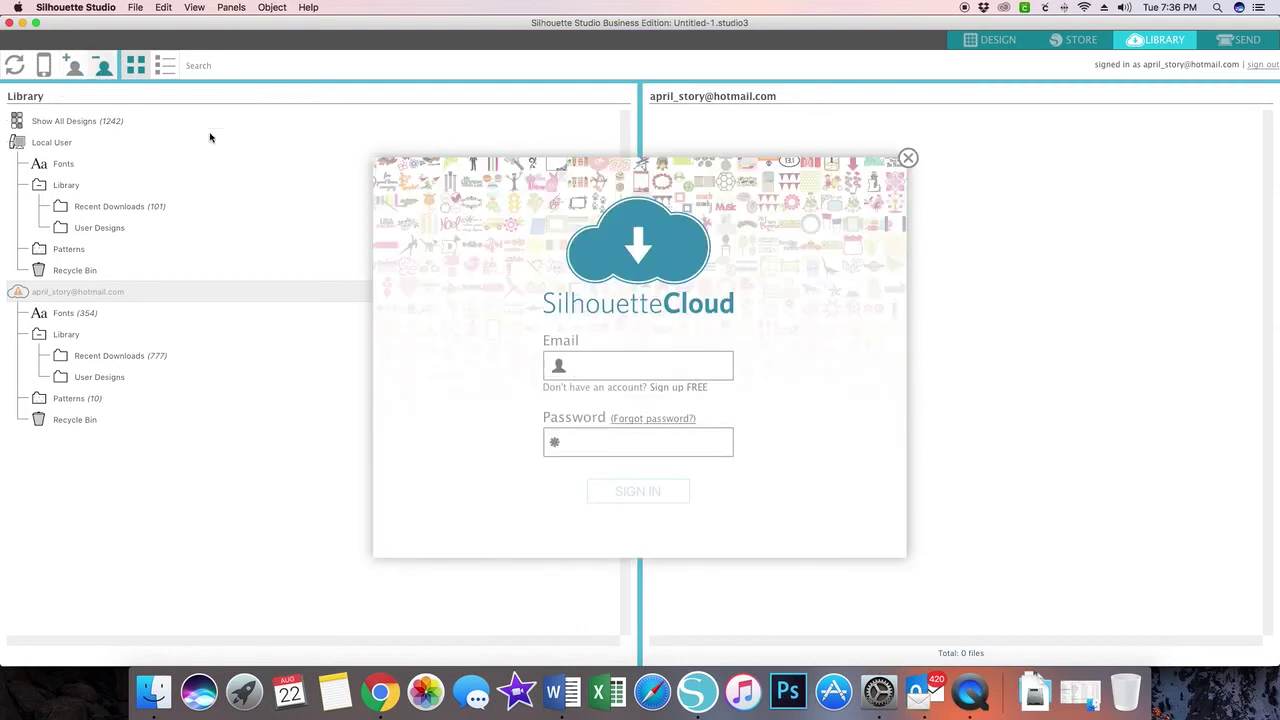
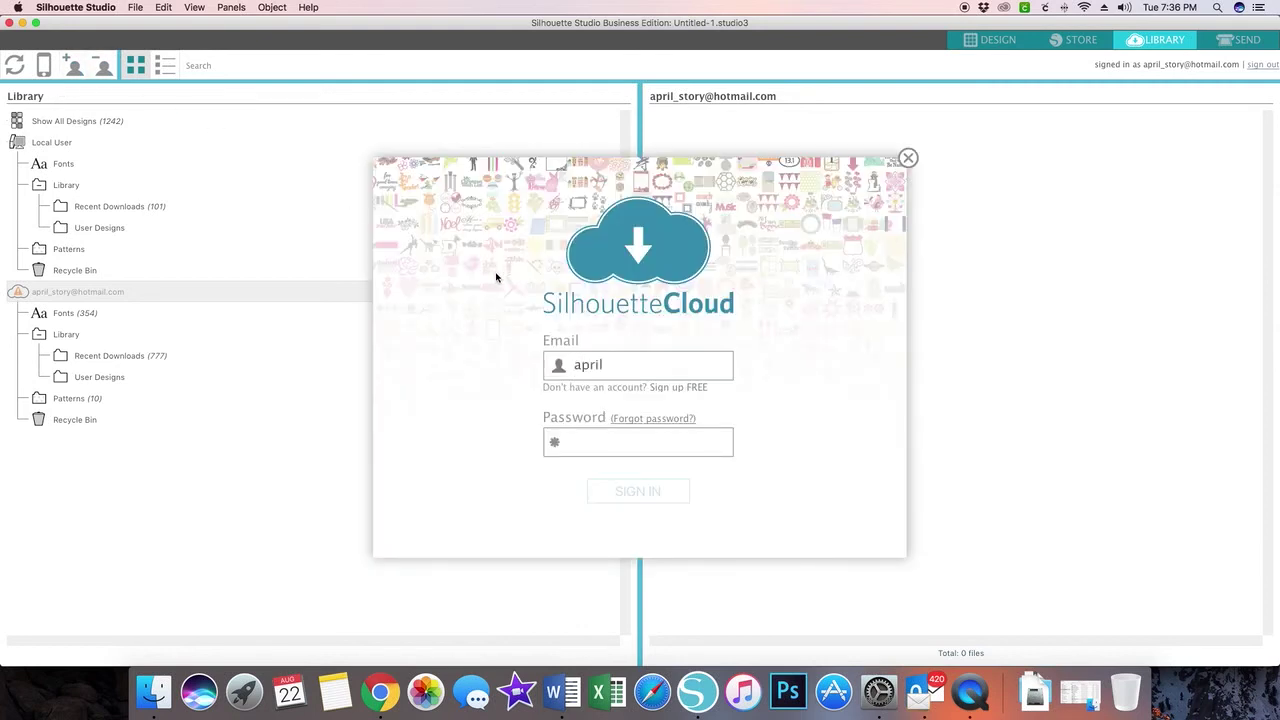
{"action": "key", "text": "Tab"}
{"action": "type", "text": "••••"}
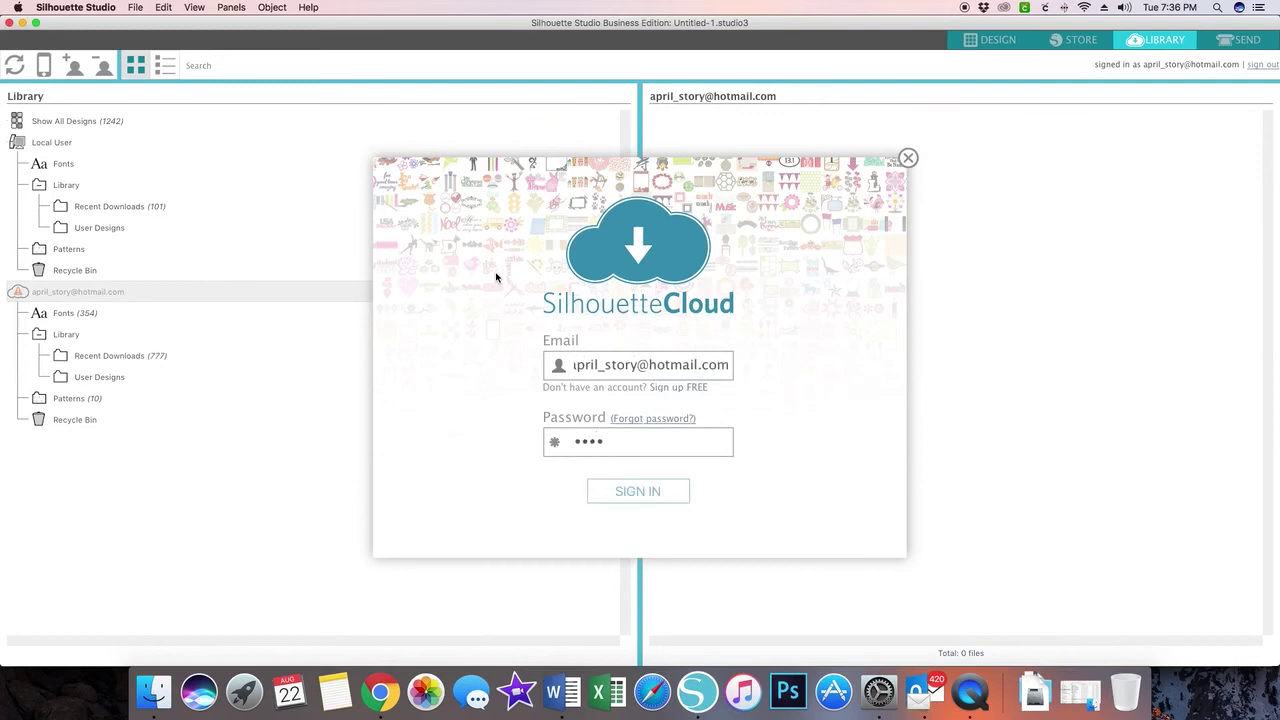
{"action": "key", "text": "Return"}
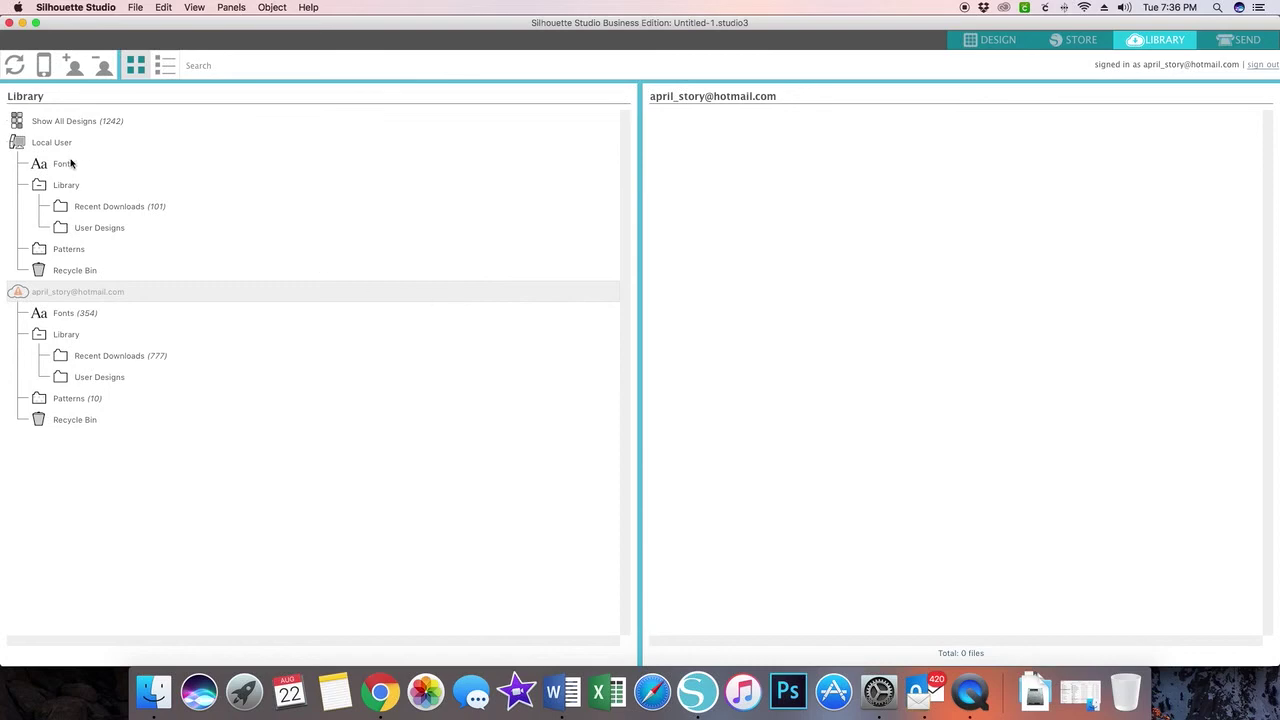
- List all 1242 library designs, check Recent Downloads, then return to the design workspace
{"action": "left_click", "coordinate": [88, 124]}
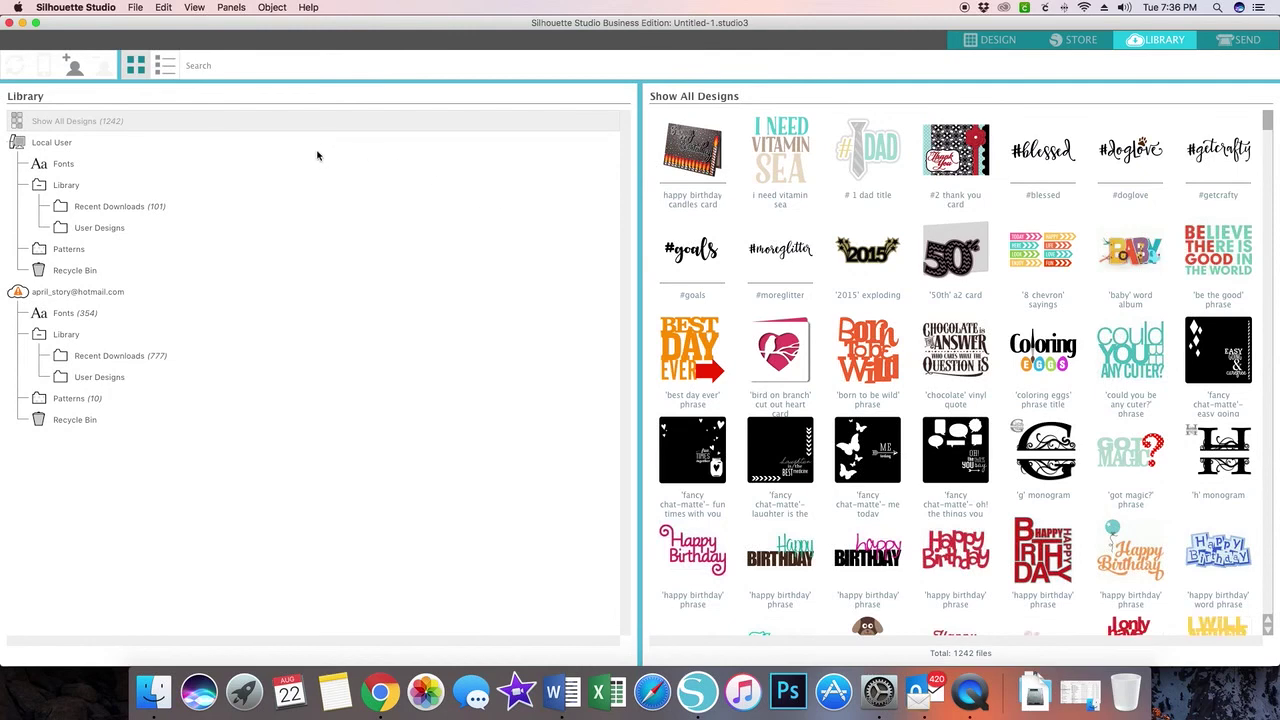
{"action": "left_click", "coordinate": [127, 359]}
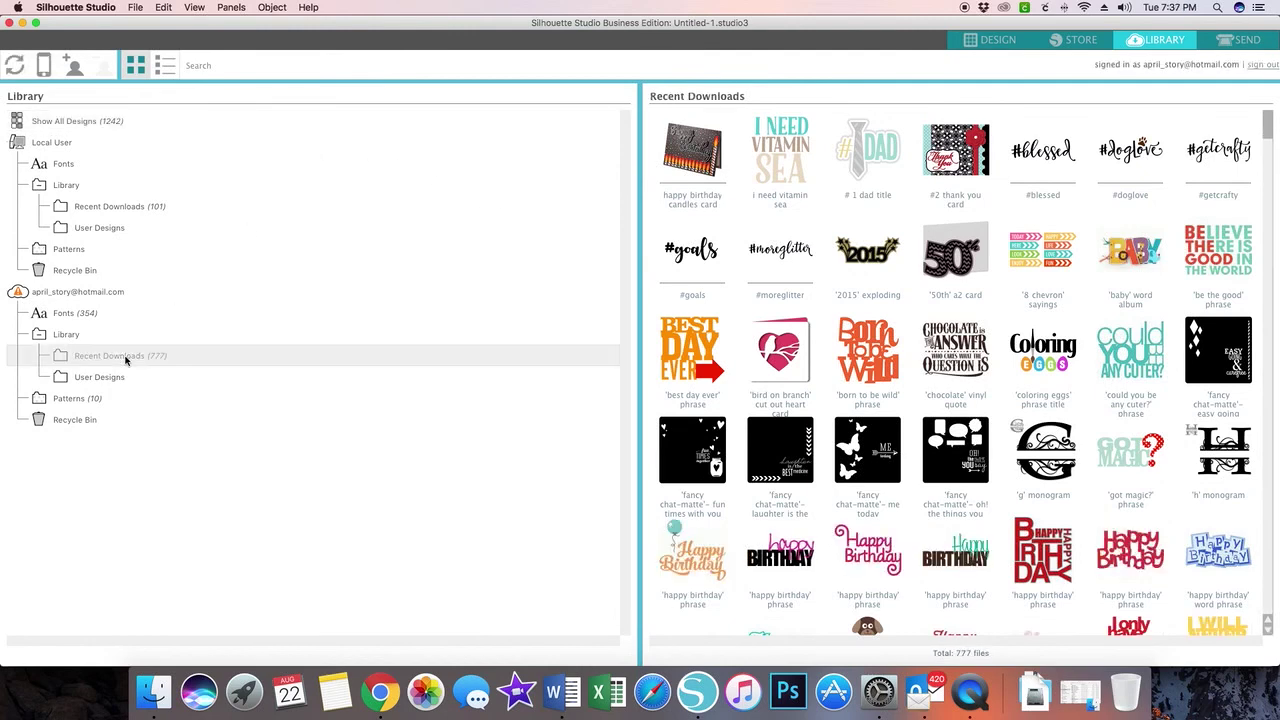
{"action": "left_click", "coordinate": [61, 293]}
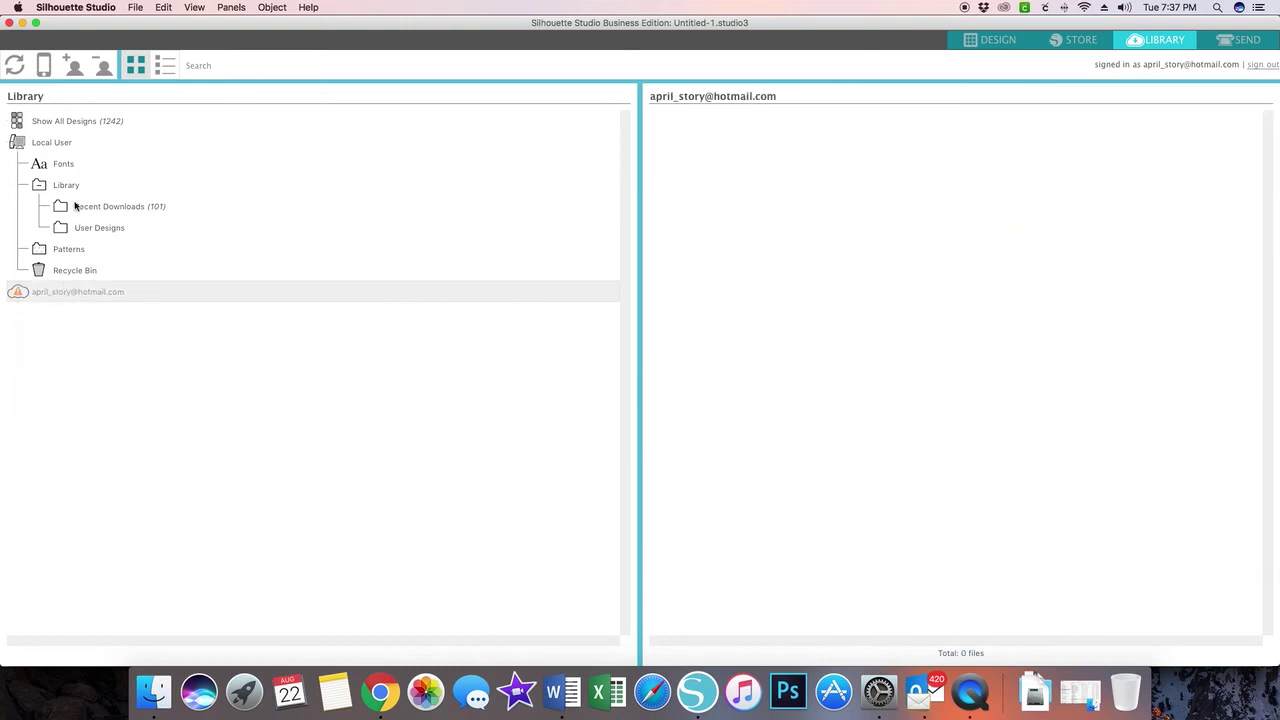
{"action": "left_click", "coordinate": [86, 122]}
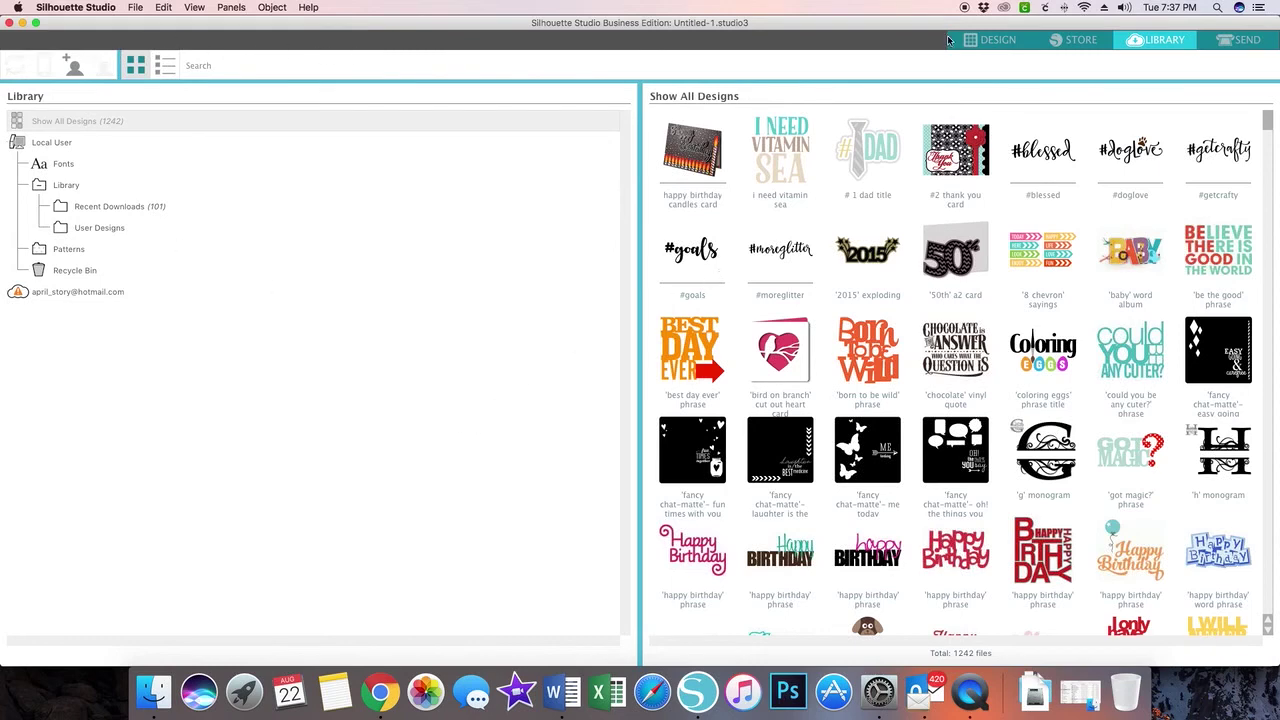
{"action": "left_click", "coordinate": [990, 40]}
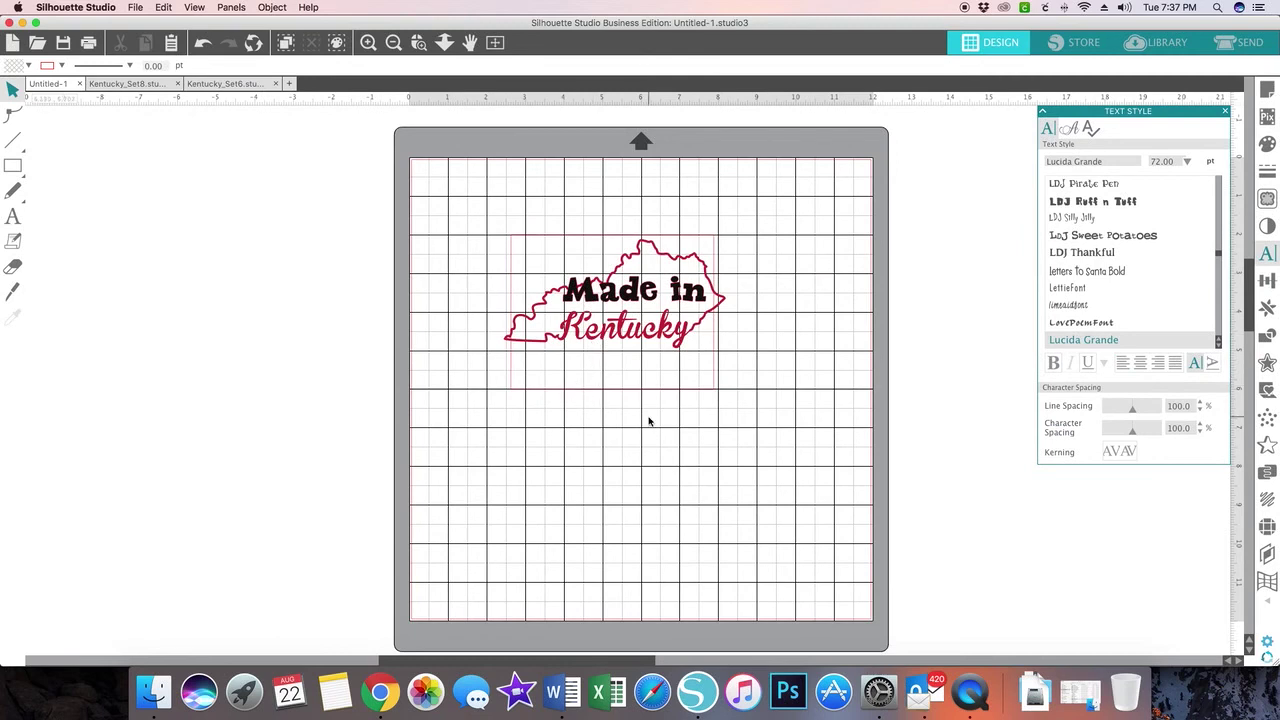
- Scroll the workspace to view the finished red-and-black Made in Kentucky design on the mat
{"action": "scroll", "coordinate": [648, 421], "scroll_direction": "down", "scroll_amount": 1}
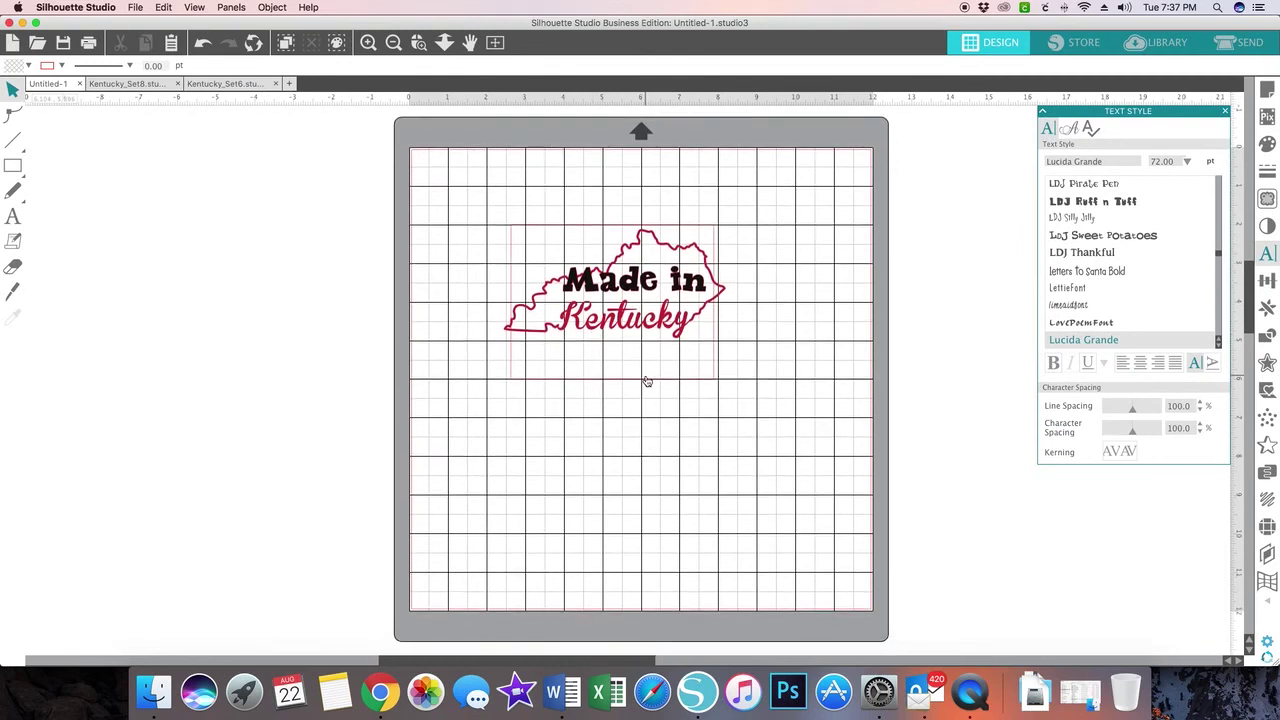